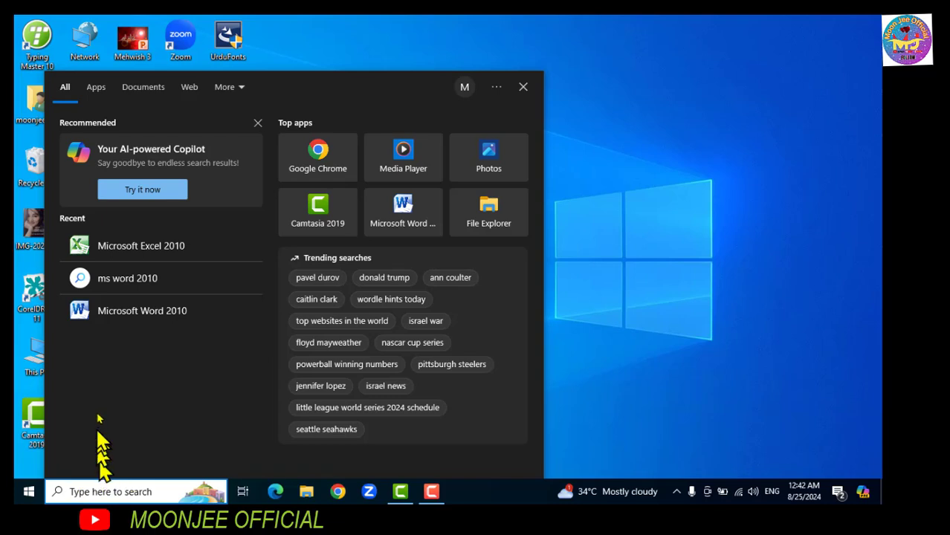
Step: Open Microsoft Excel 2010, dismiss the activation wizard and close Document Recovery, keeping the recovered files to view later
click(151, 253)
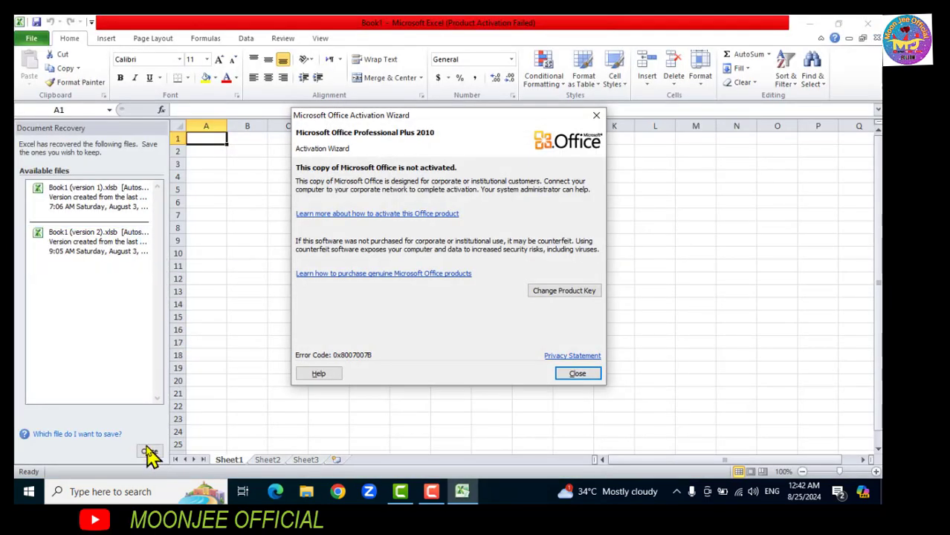
click(573, 371)
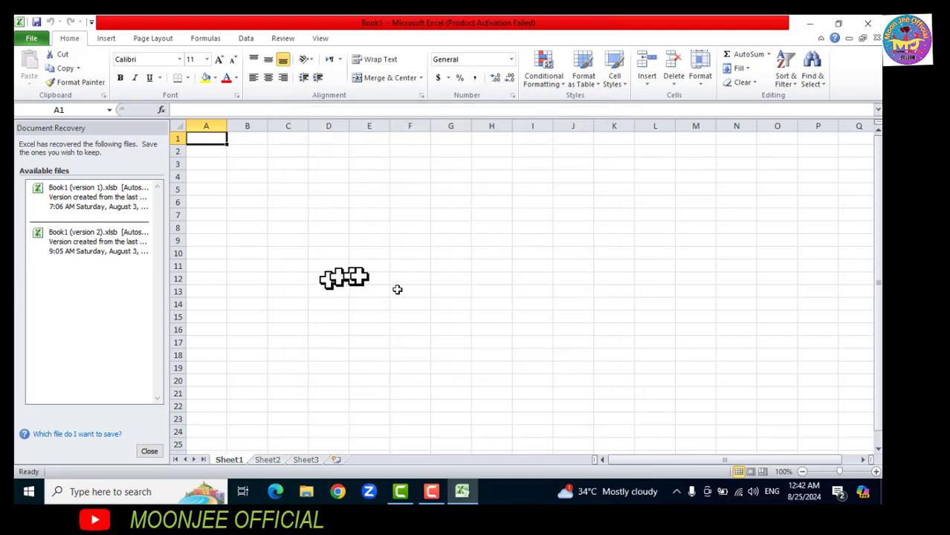
click(148, 452)
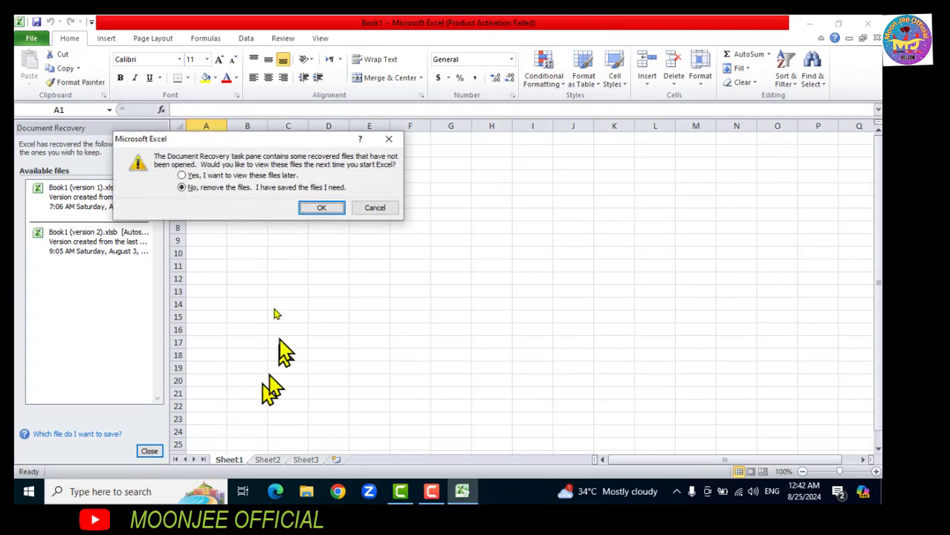
click(182, 175)
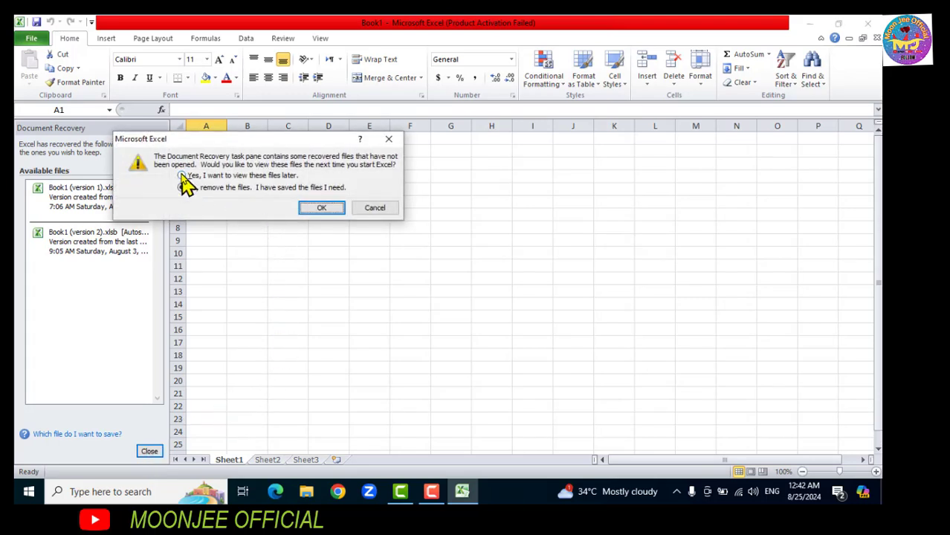
click(314, 209)
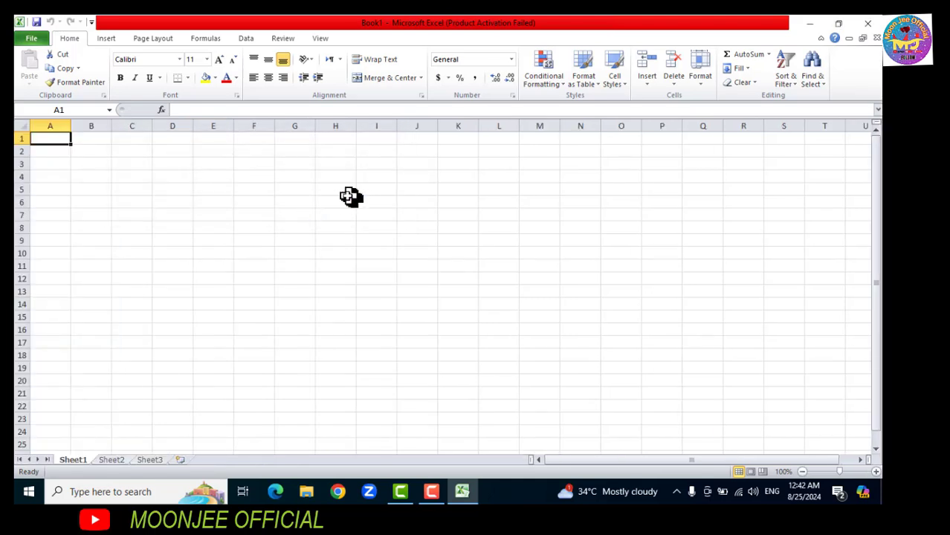
Step: Examine the worksheet grid by selecting single cells, whole columns A and G, and whole rows 1 and 3
click(344, 201)
click(405, 202)
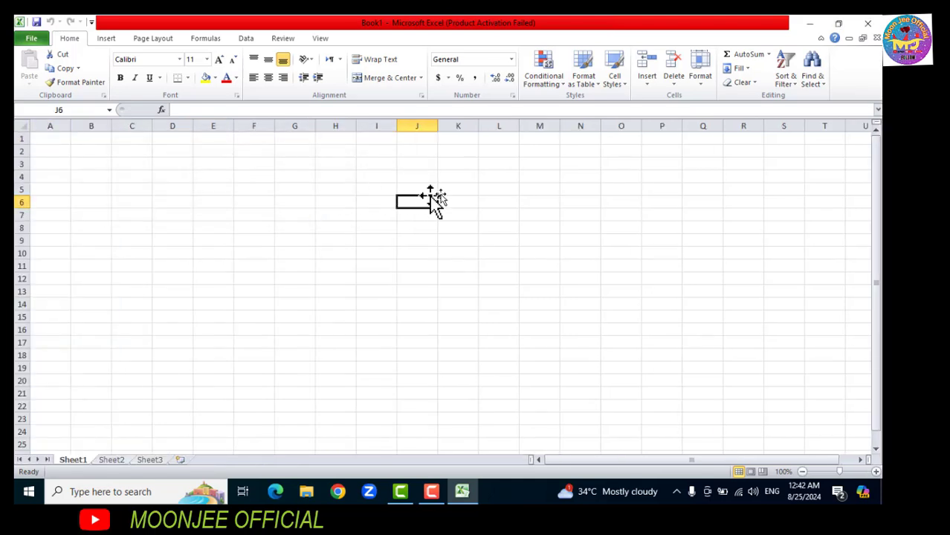
click(457, 192)
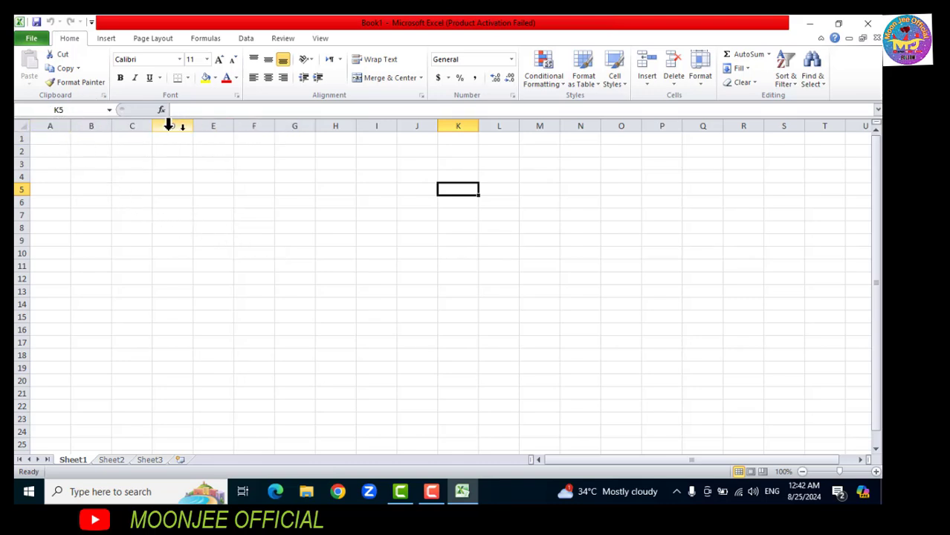
click(50, 124)
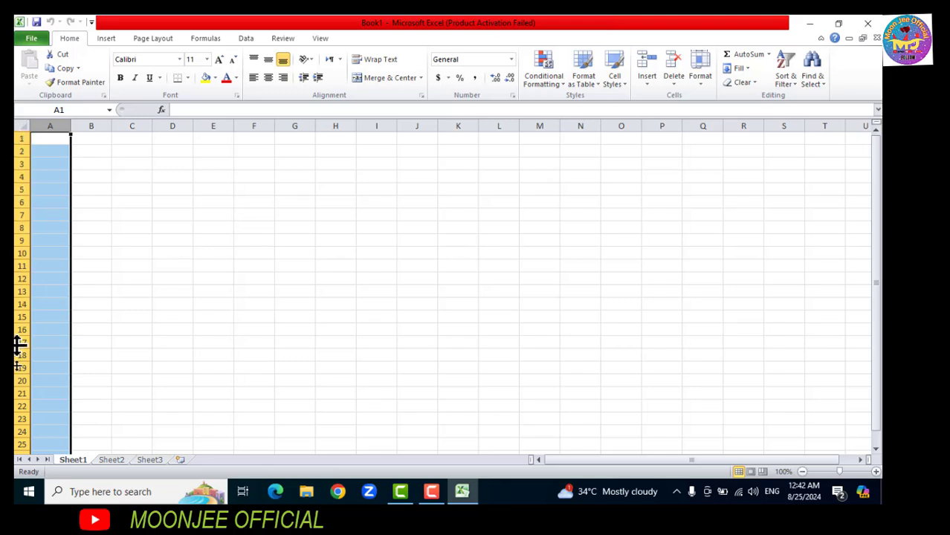
click(22, 139)
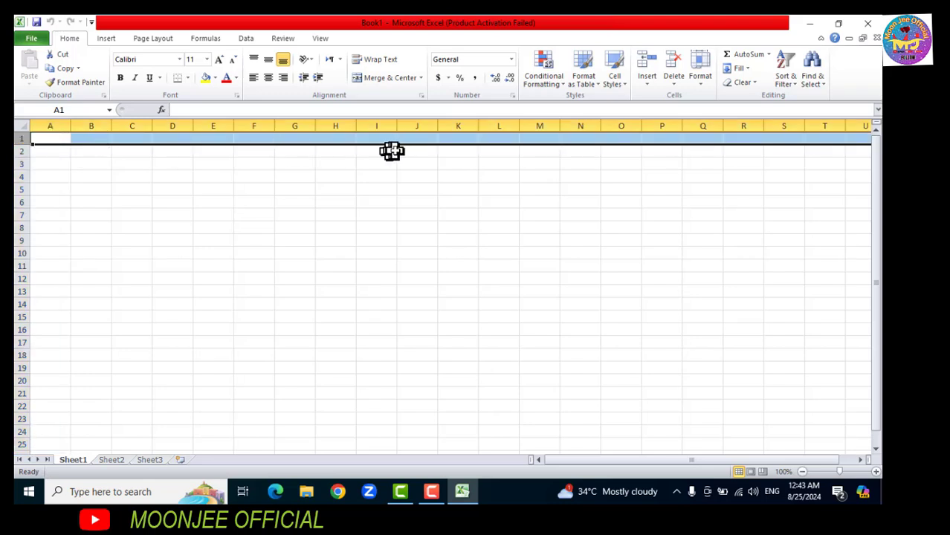
click(293, 121)
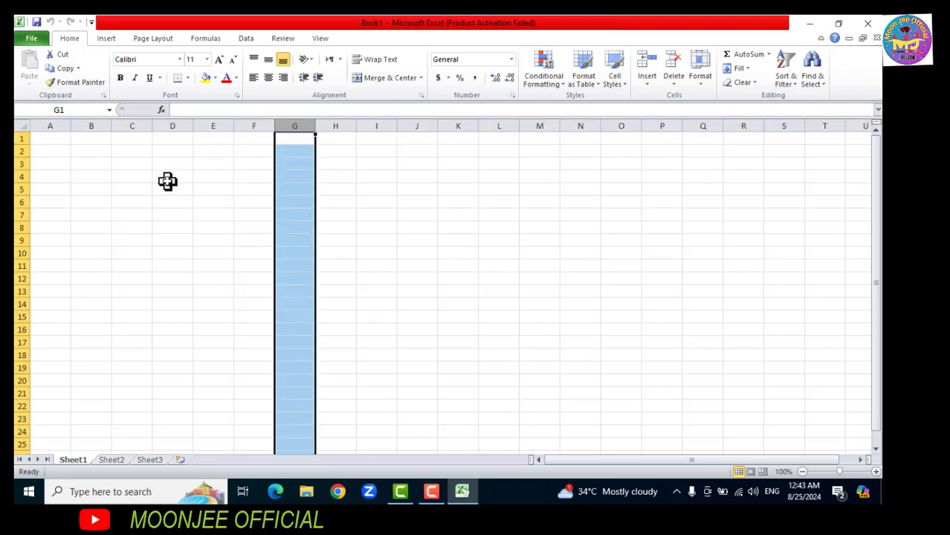
click(16, 164)
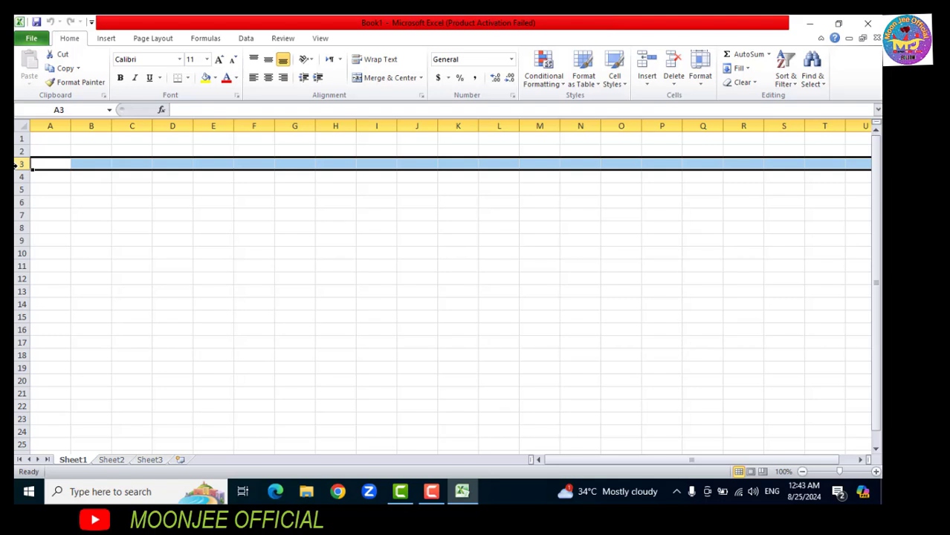
click(292, 125)
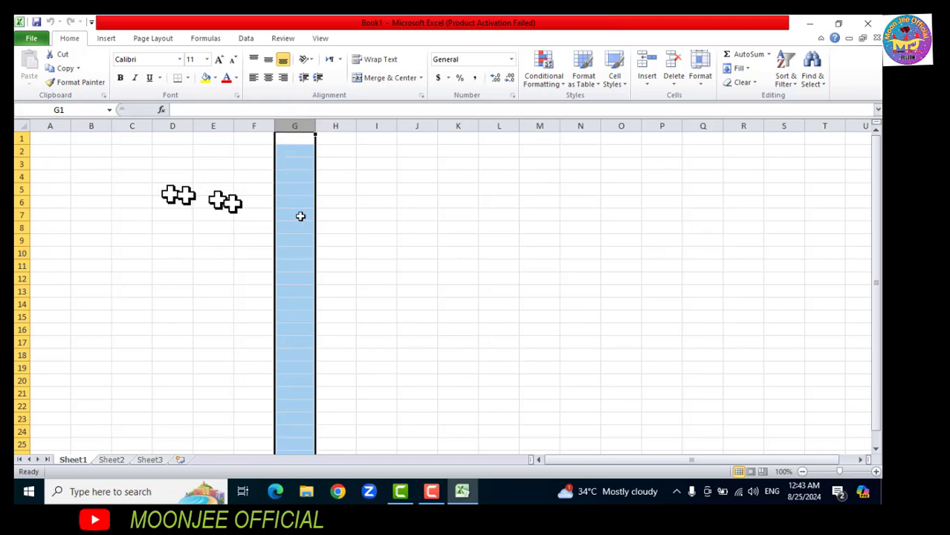
click(368, 223)
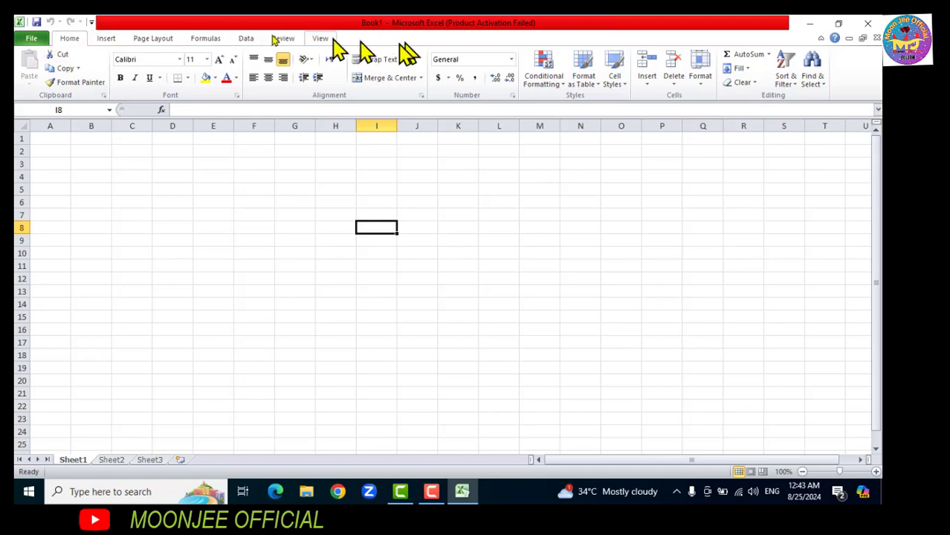
click(106, 38)
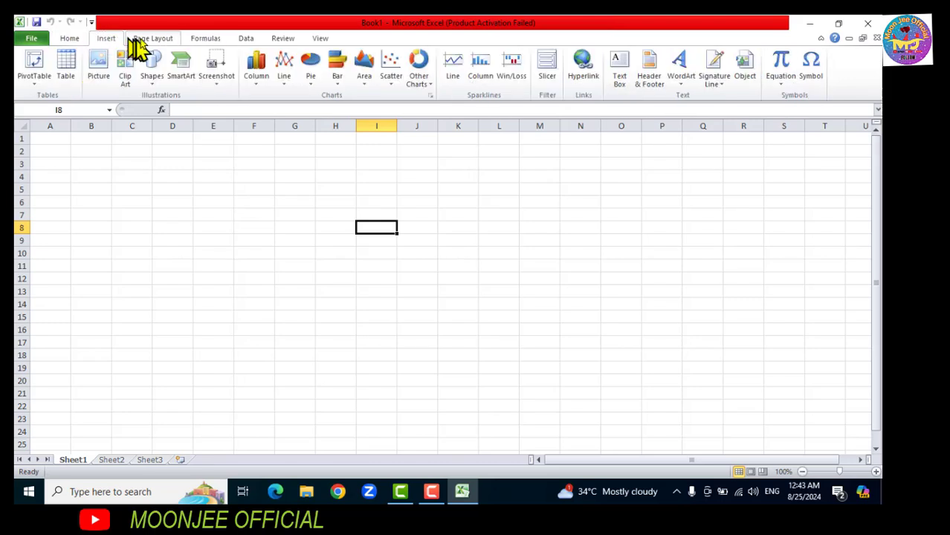
click(148, 40)
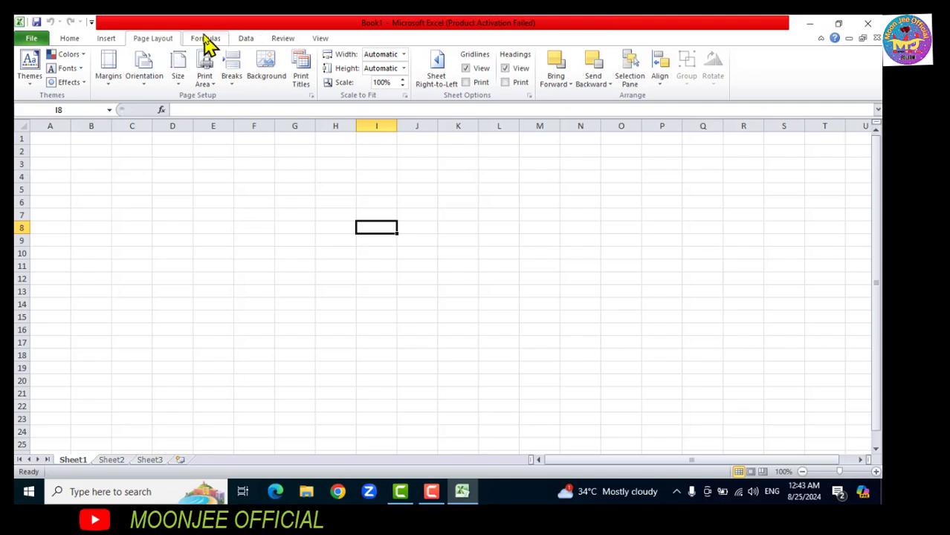
click(250, 38)
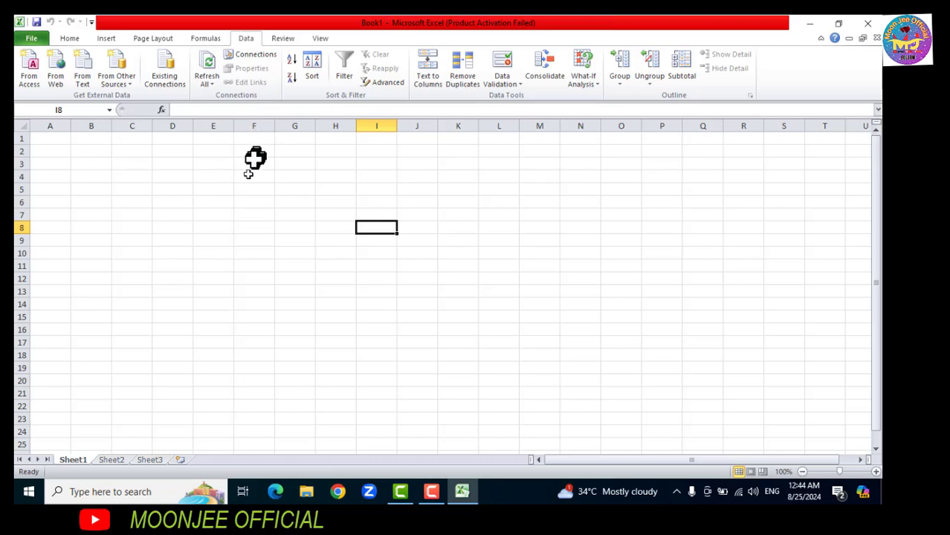
click(69, 40)
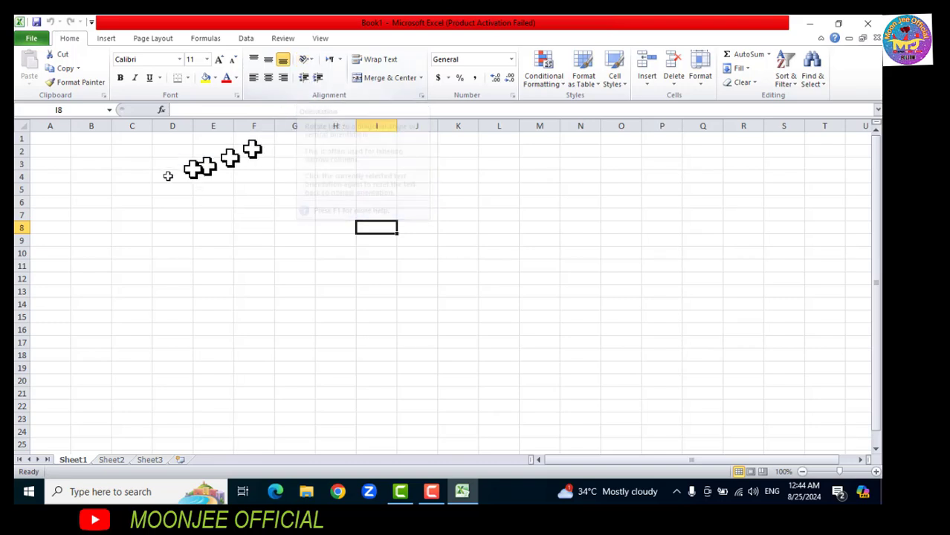
Step: Enter the title SHAS INSTITUTE in cell A1
click(52, 140)
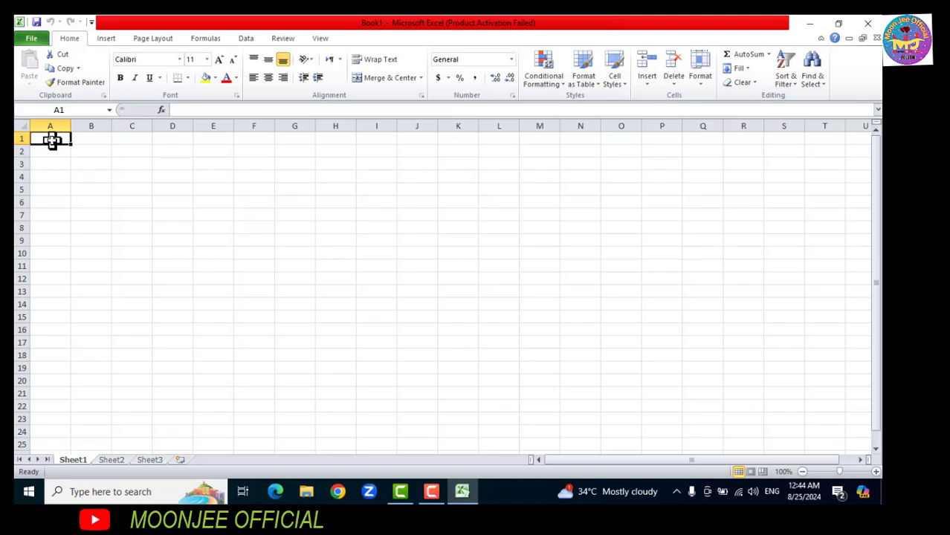
text(sy)
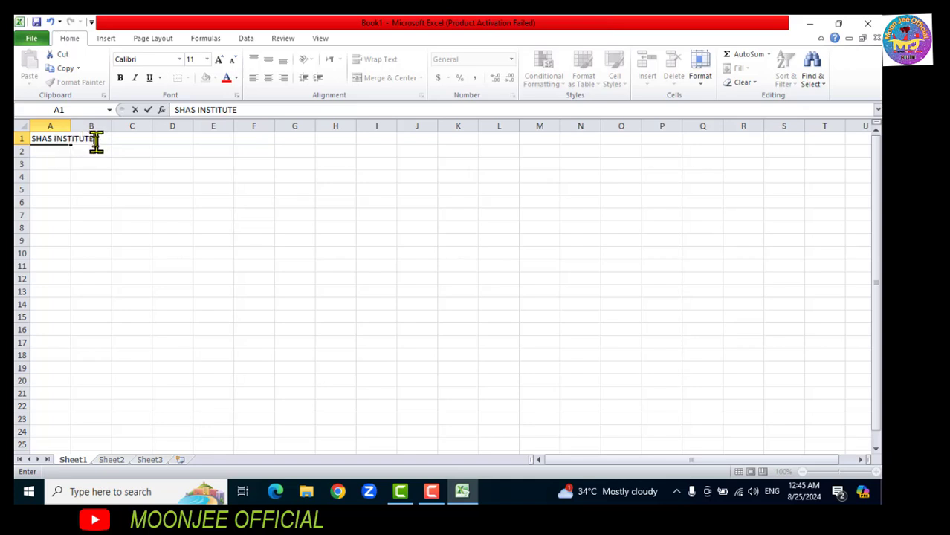
click(125, 165)
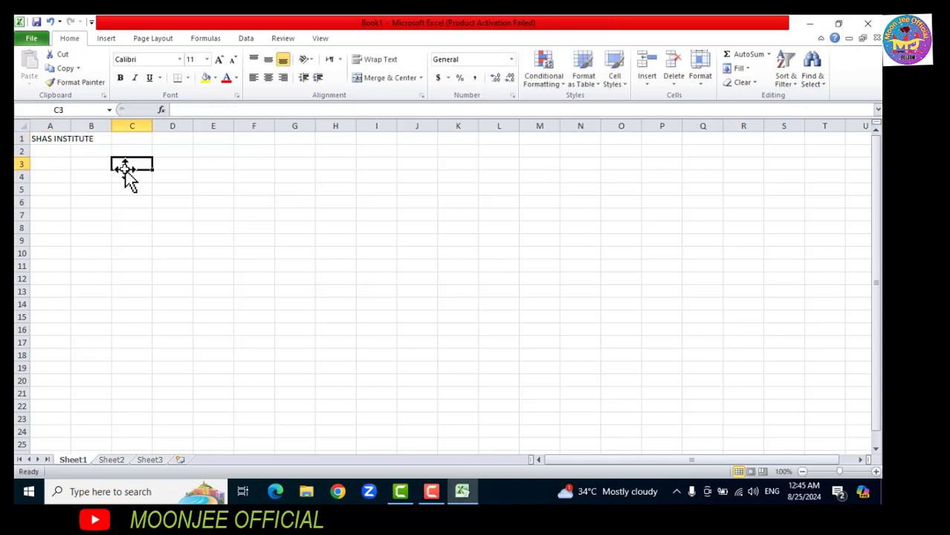
Step: Widen column A until the title fits inside cell A1, and make row 1 about twice as tall
click(45, 140)
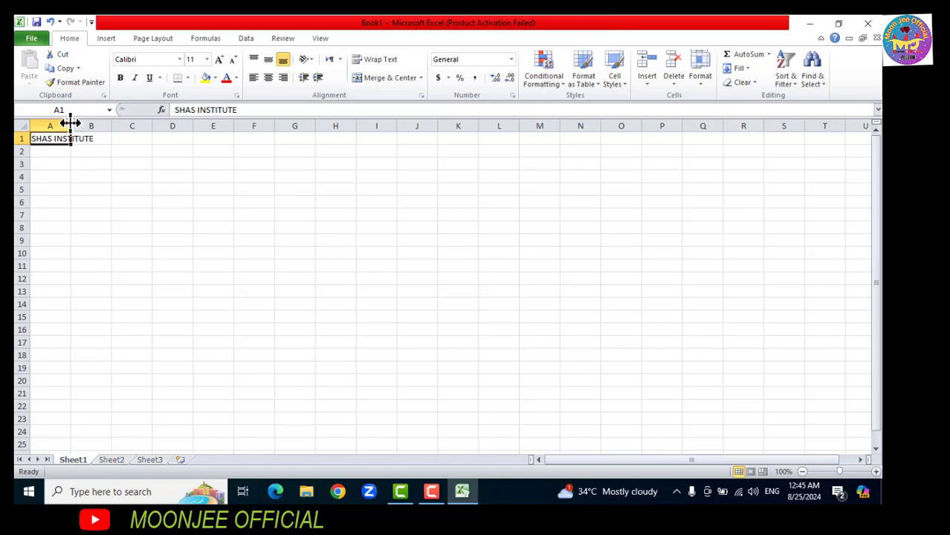
drag(70, 123, 110, 125)
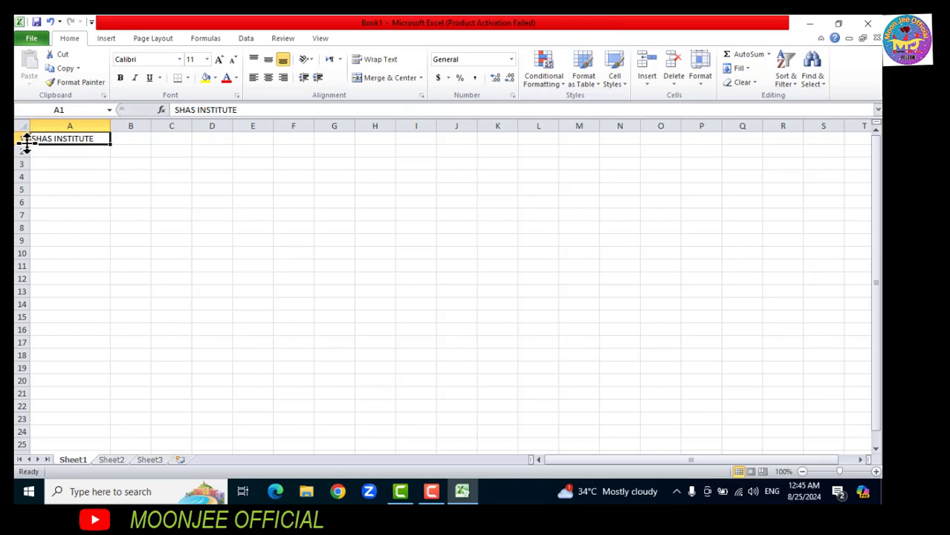
drag(26, 144, 29, 161)
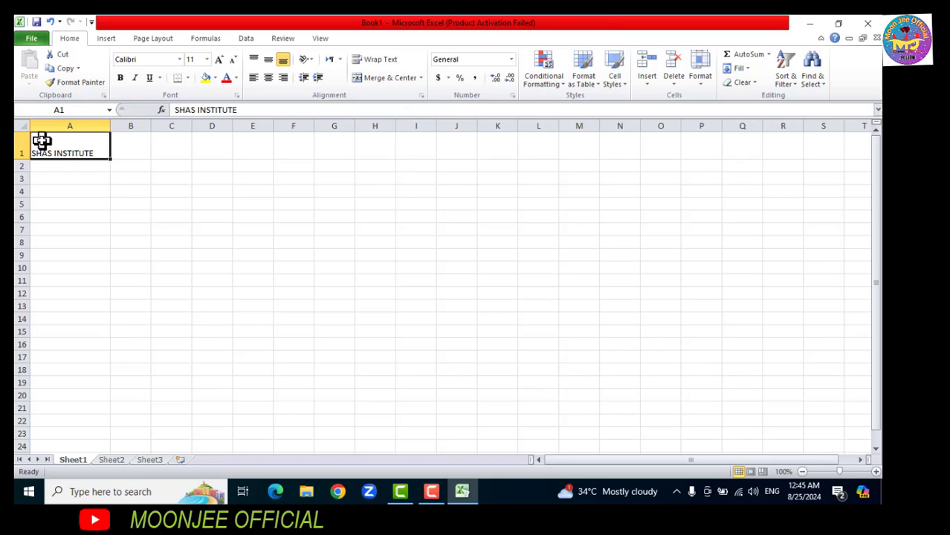
Step: Apply All Borders to the range A1:I18
drag(42, 141, 431, 371)
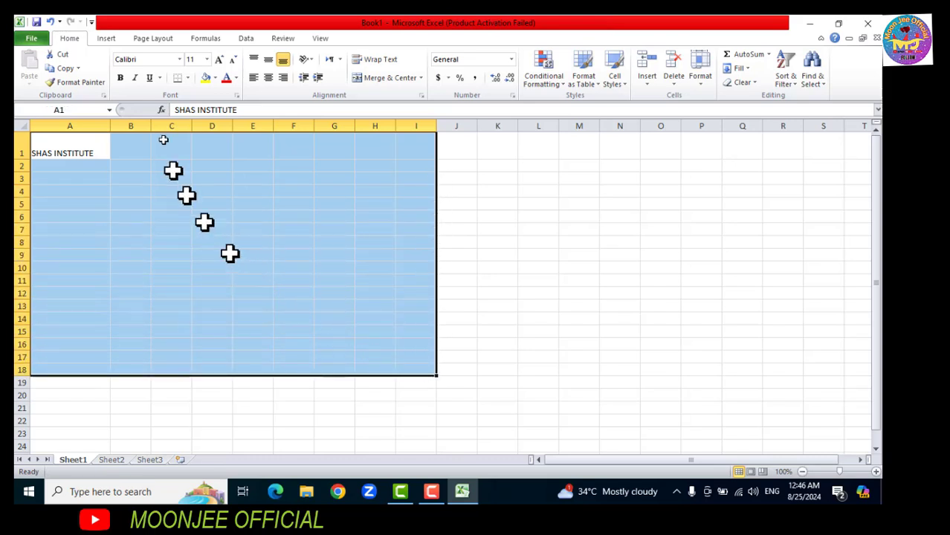
click(188, 79)
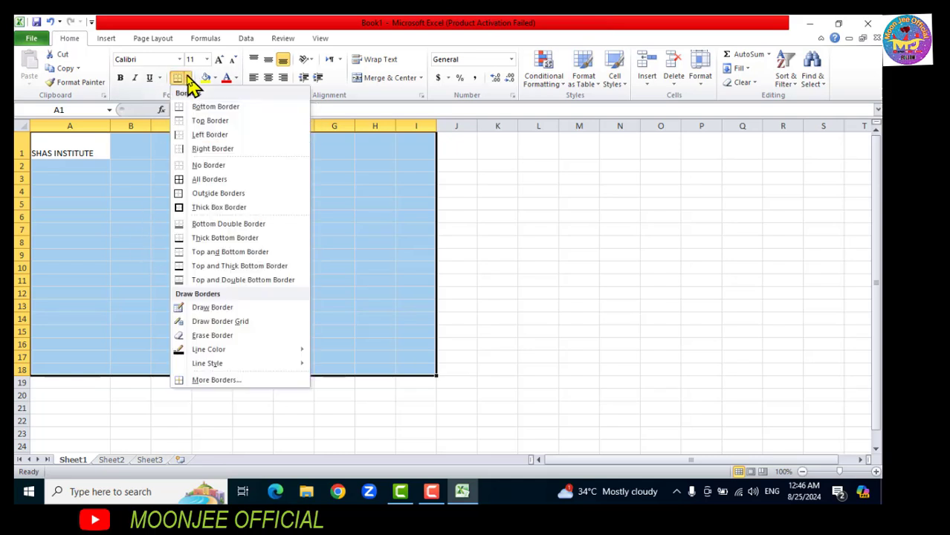
click(209, 181)
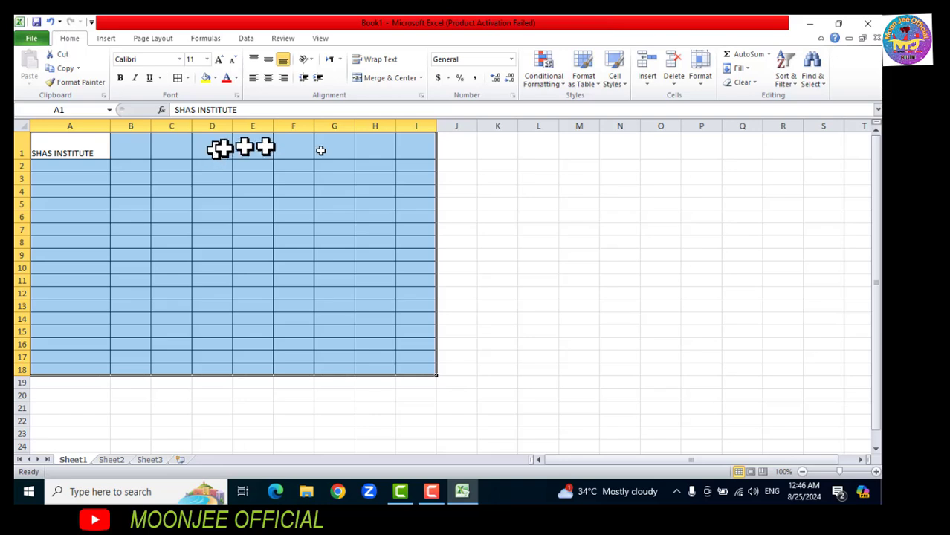
click(498, 204)
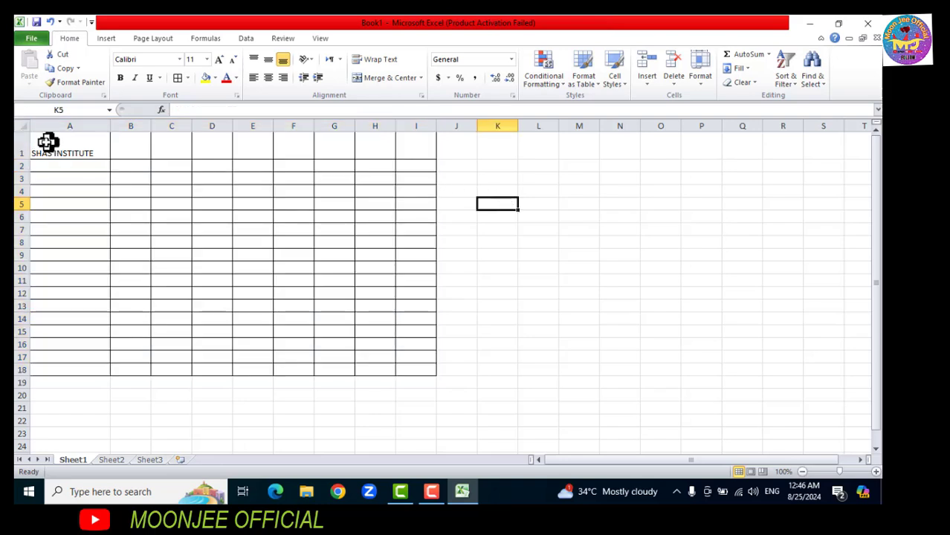
Step: Merge and center the title across A1:I1 and enlarge its font size to 26
drag(48, 142, 405, 153)
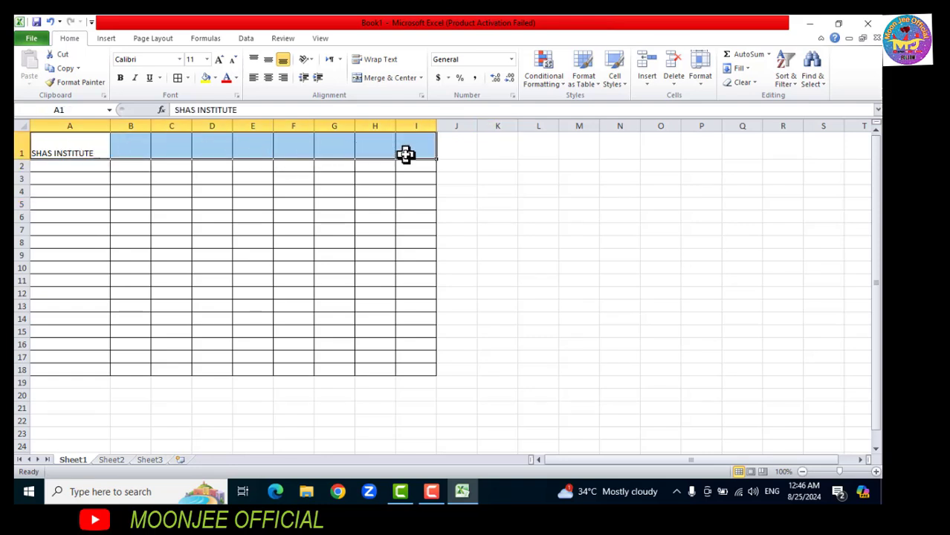
click(390, 78)
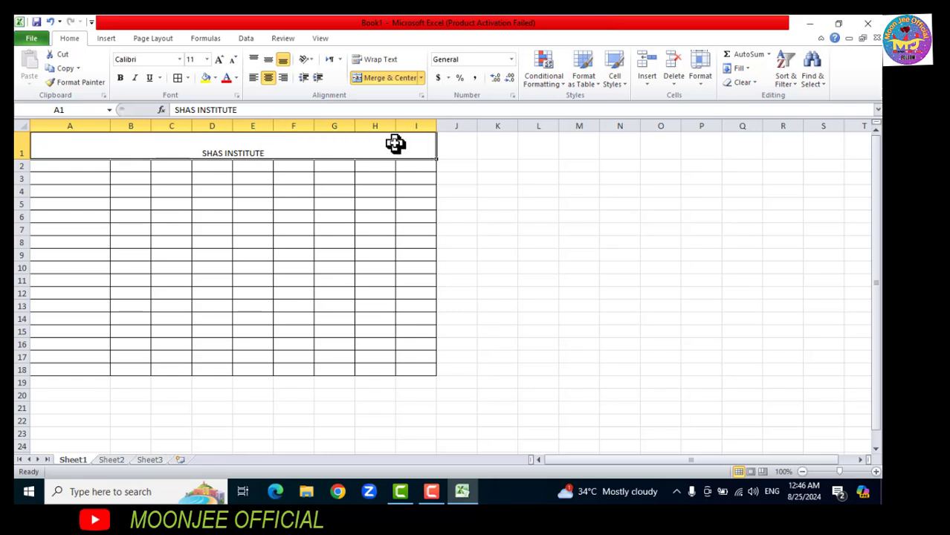
click(220, 61)
click(220, 61)
click(220, 61)
click(220, 61)
click(220, 61)
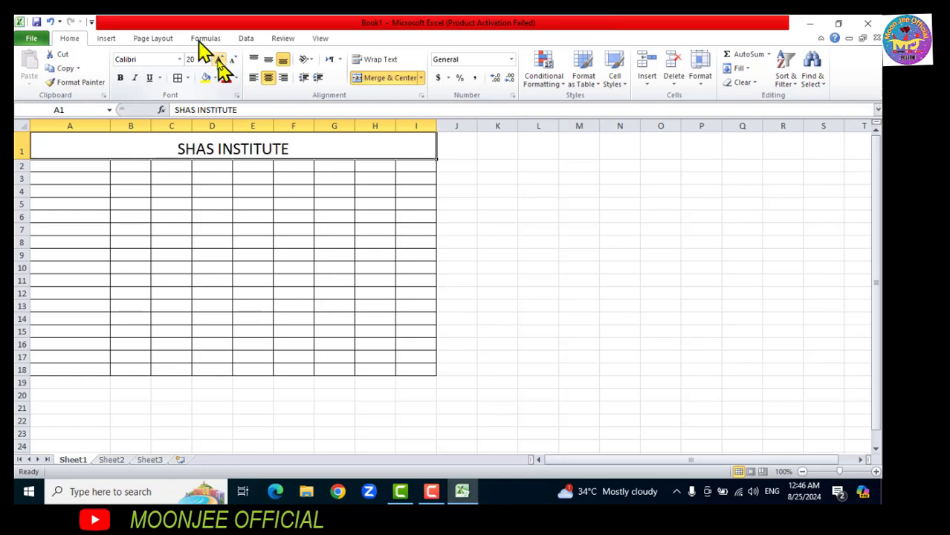
click(220, 61)
click(220, 61)
click(218, 61)
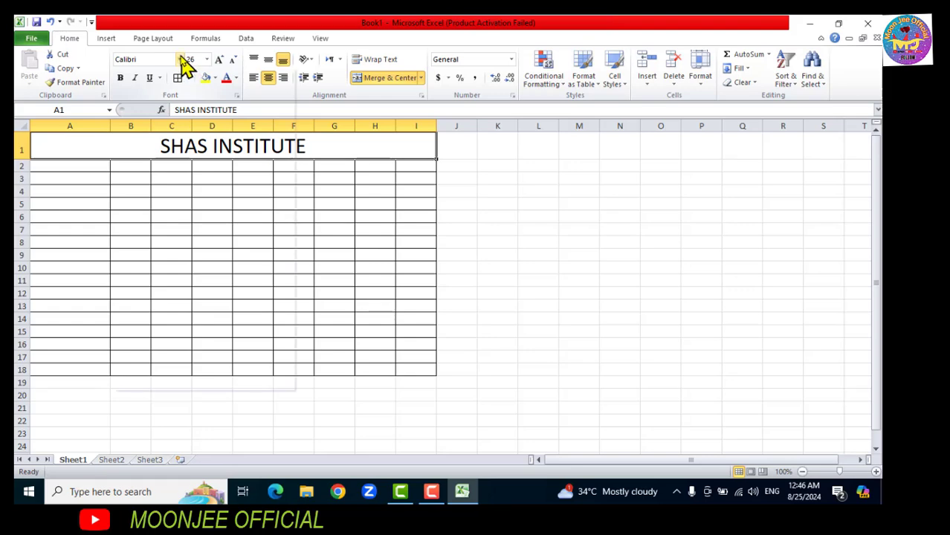
Step: Change the title's font to Algerian and fill the merged title cell with yellow
click(180, 59)
click(175, 147)
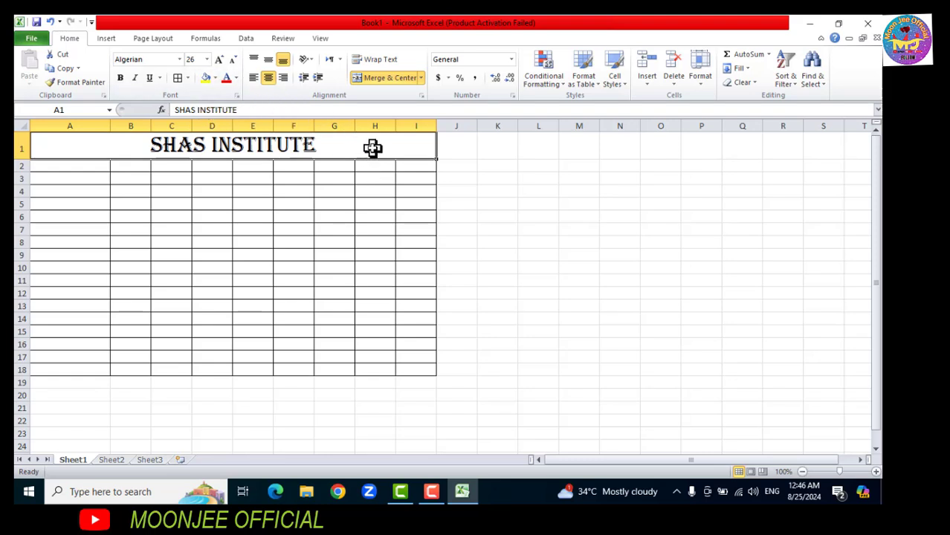
click(206, 80)
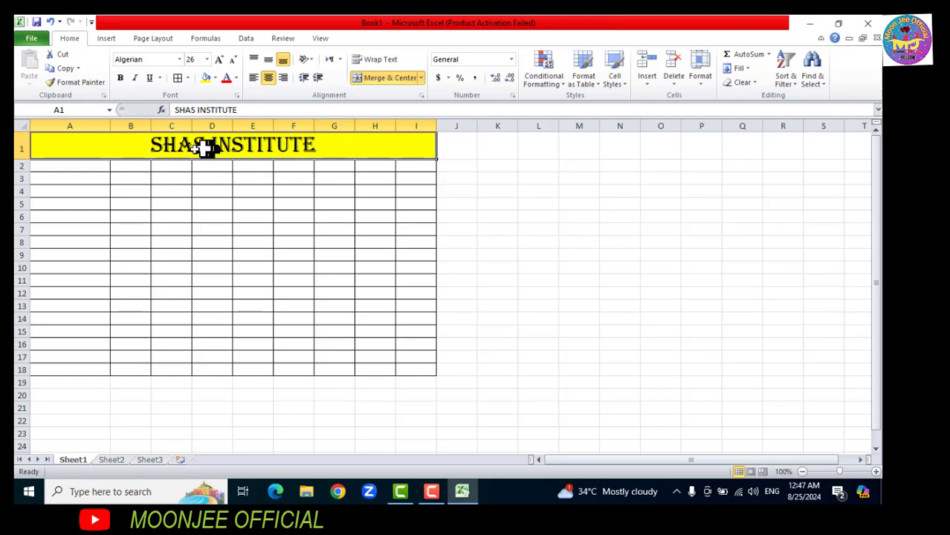
Step: Enter the column heading NAME in cell A2
click(77, 168)
text(NAME)
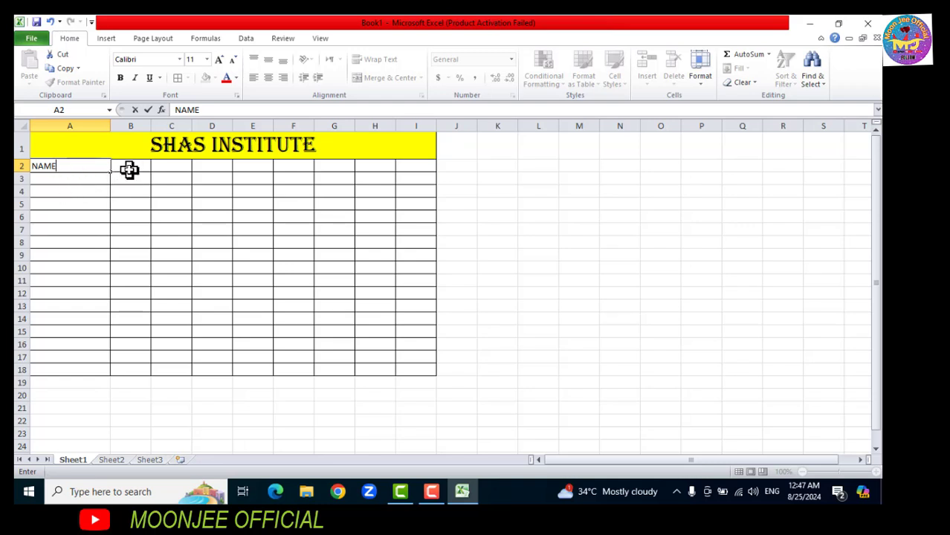
key(Tab)
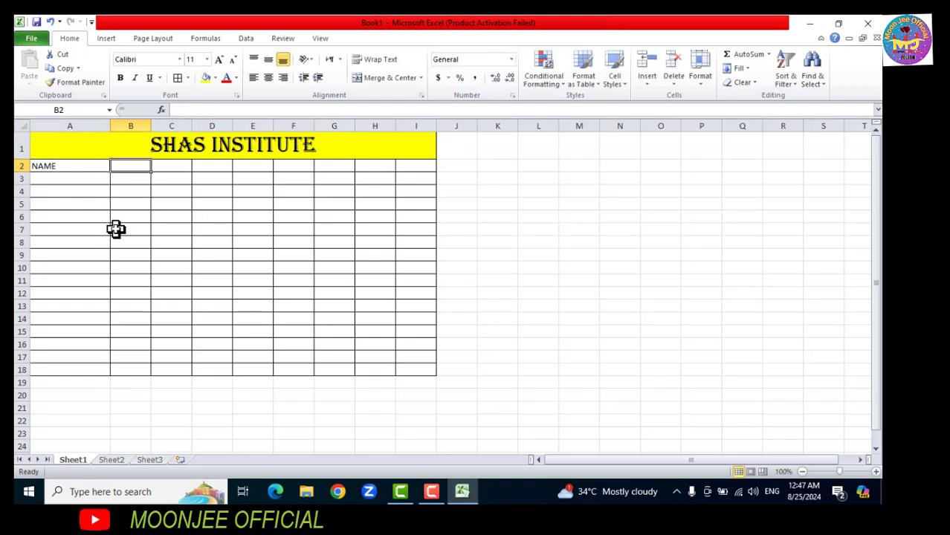
Step: Enter the subject headings ENG, URDU, MATHS and S.ST in cells B2 to E2
key(Return)
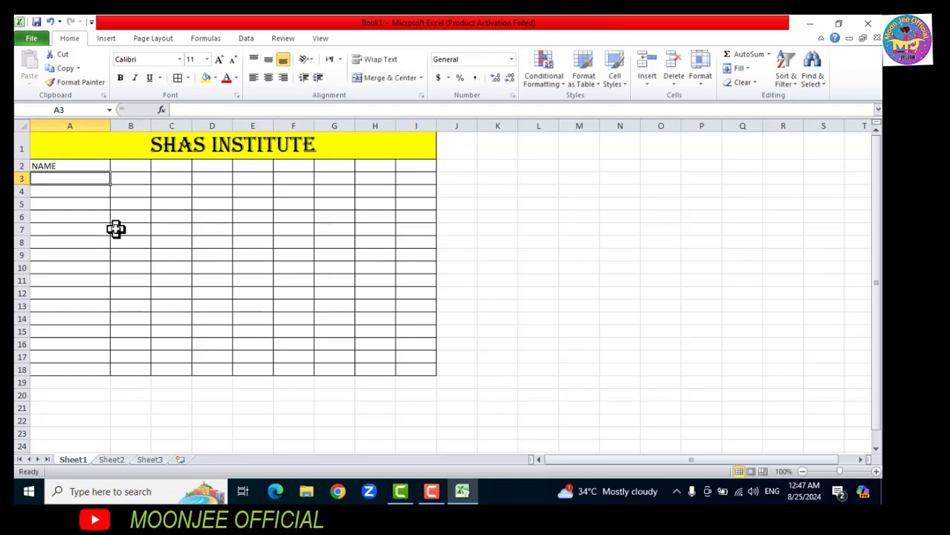
click(122, 170)
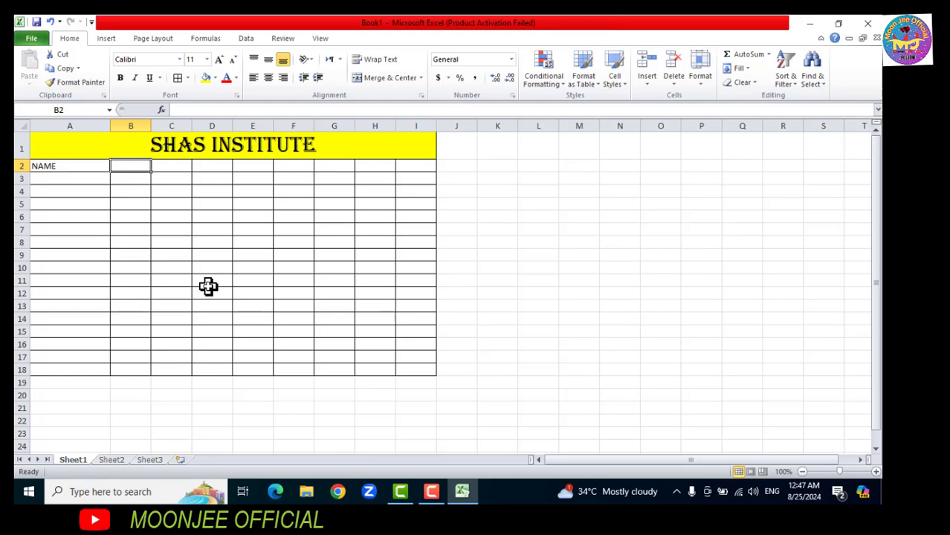
text(ENG)
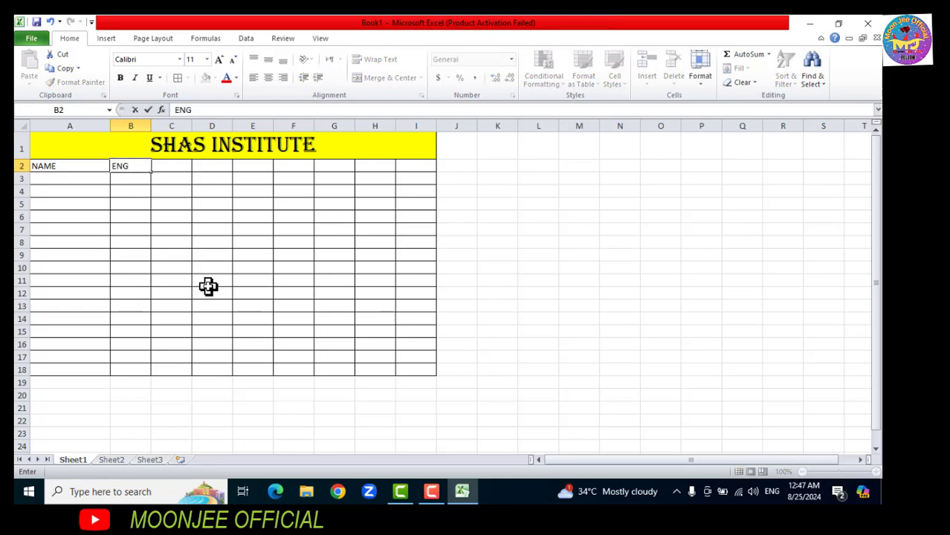
key(Tab)
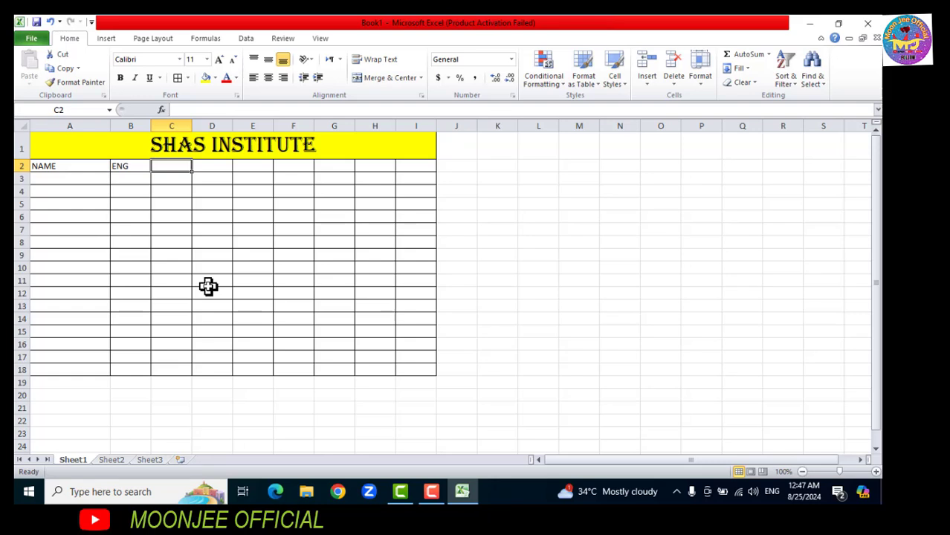
text(URDU)
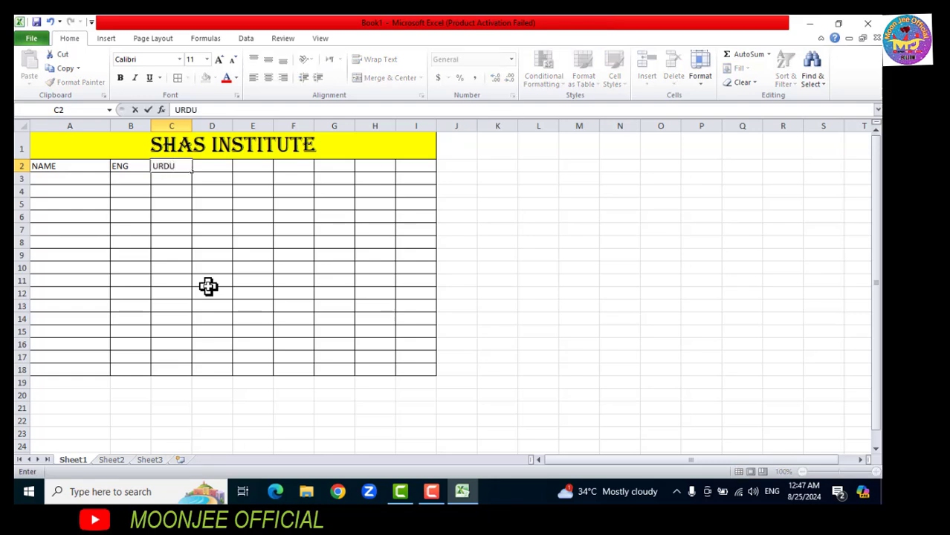
key(Tab)
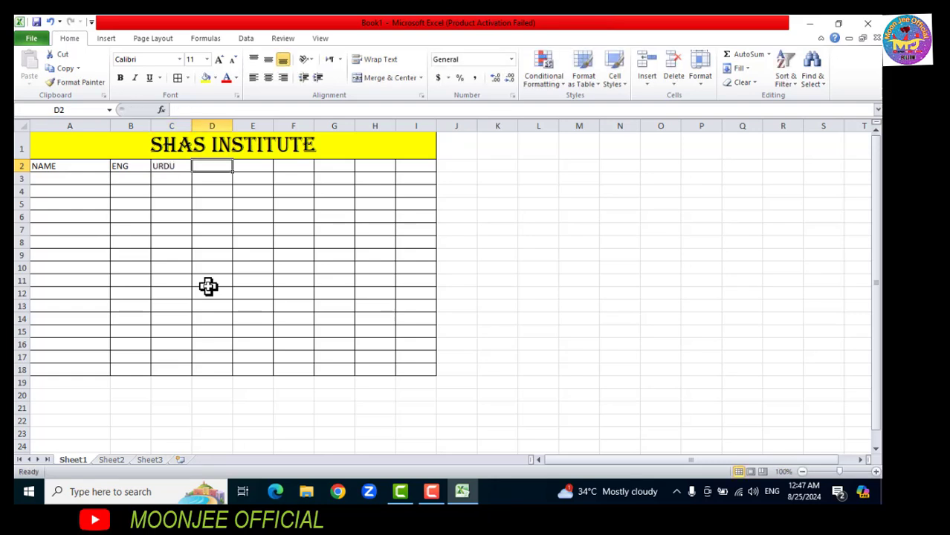
text(MATHS)
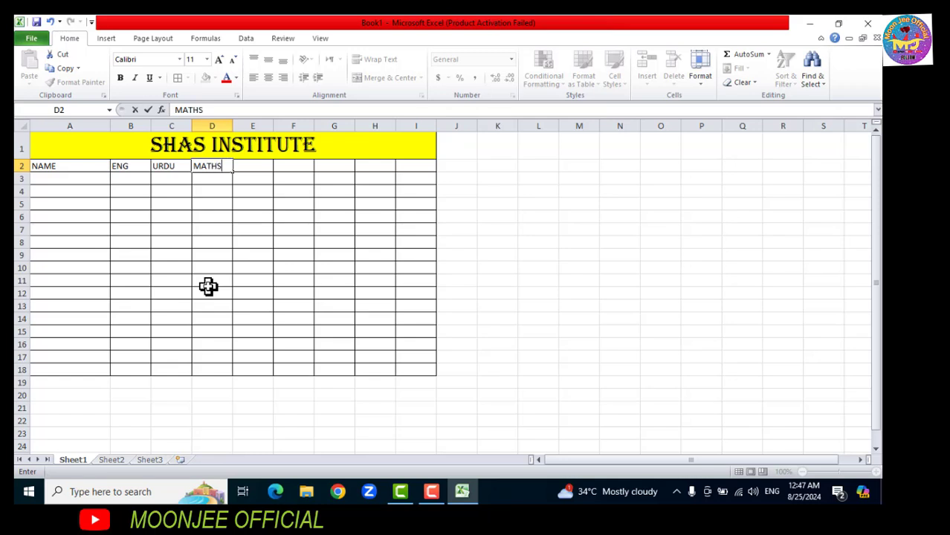
key(Tab)
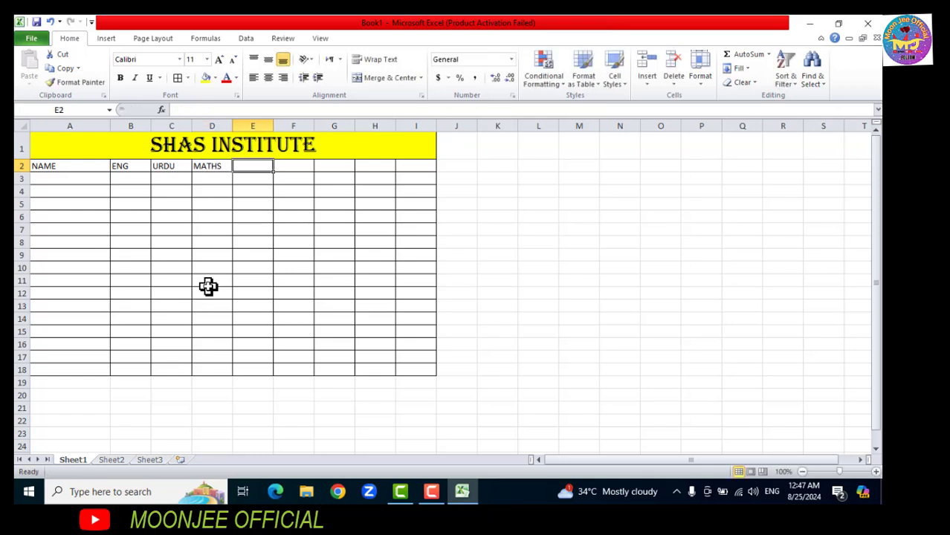
text(S.ST)
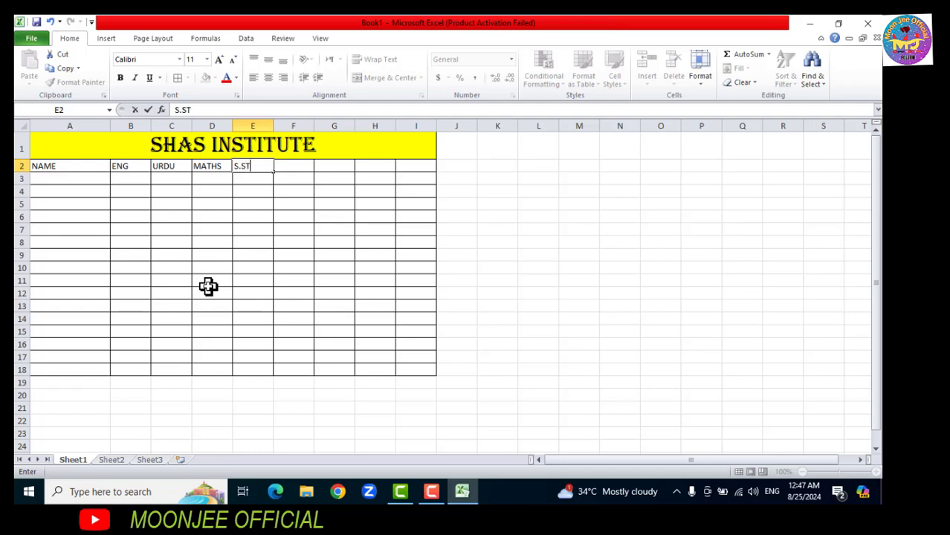
key(Tab)
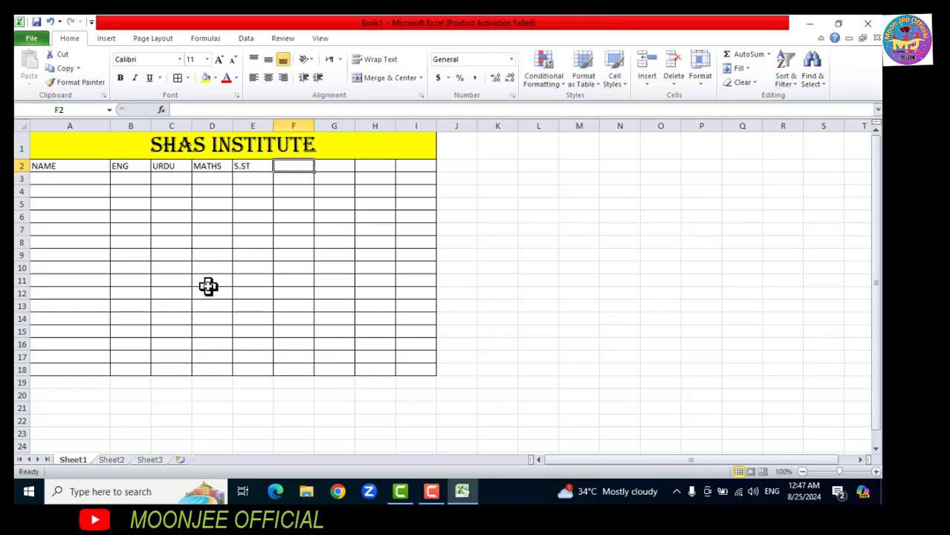
Step: Enter the headings I.ST, COMP and TOTAL in cells F2 to H2
text(.IST)
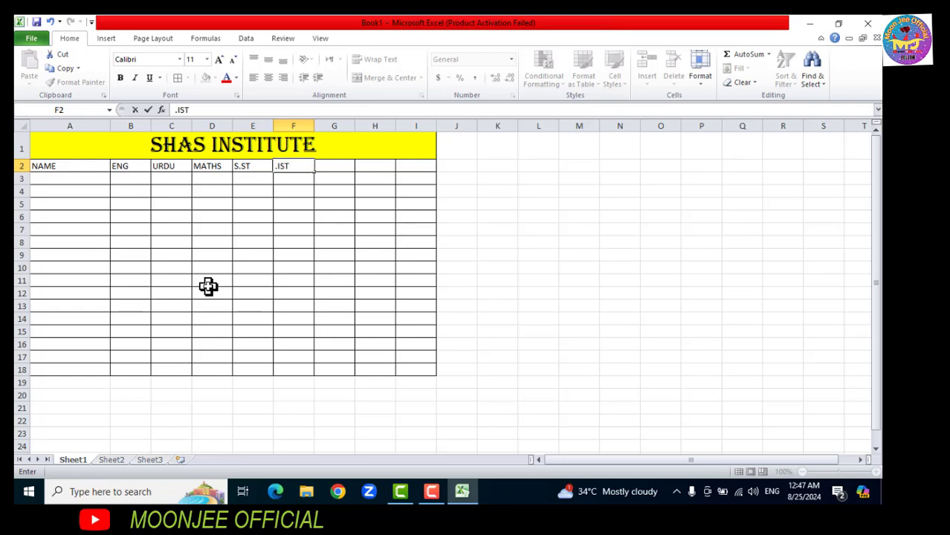
key(BackSpace)
key(BackSpace)
key(Tab)
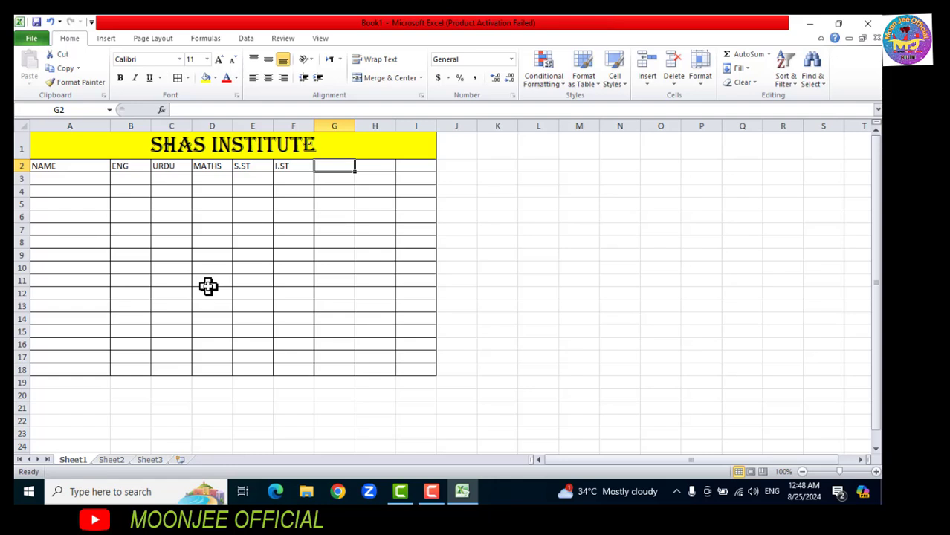
text(COMP)
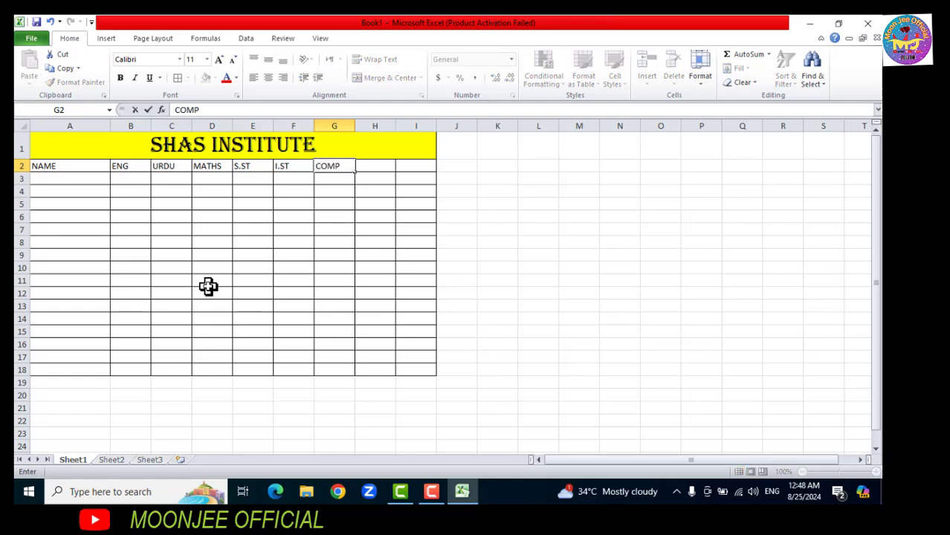
key(Tab)
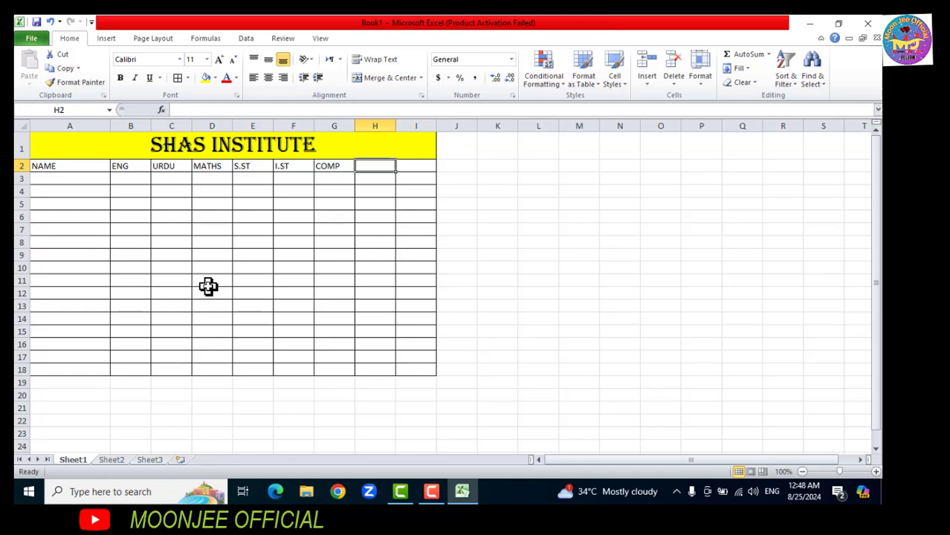
text(TOTAL)
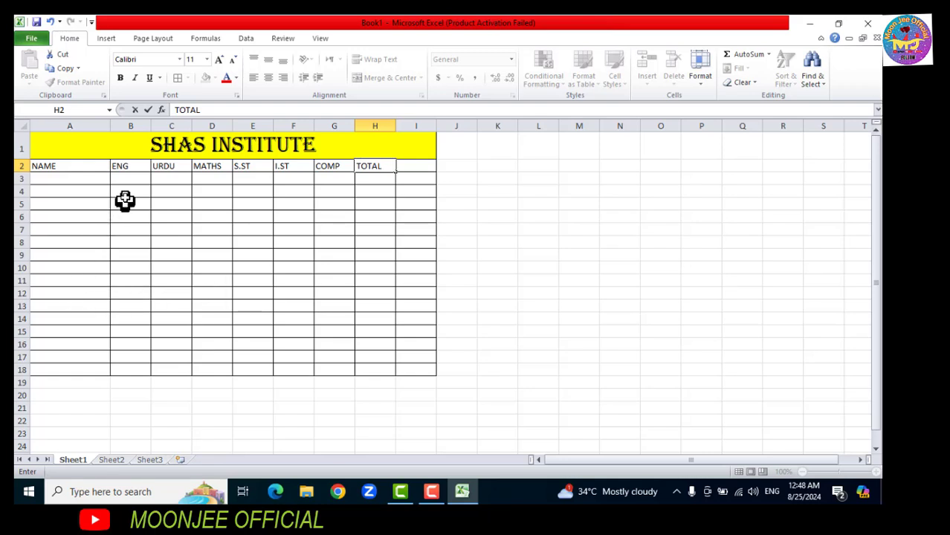
Step: Add the maximum marks to the first three subject headings so B2:D2 read ENG 50, URDU 50 and MATH 50
click(138, 166)
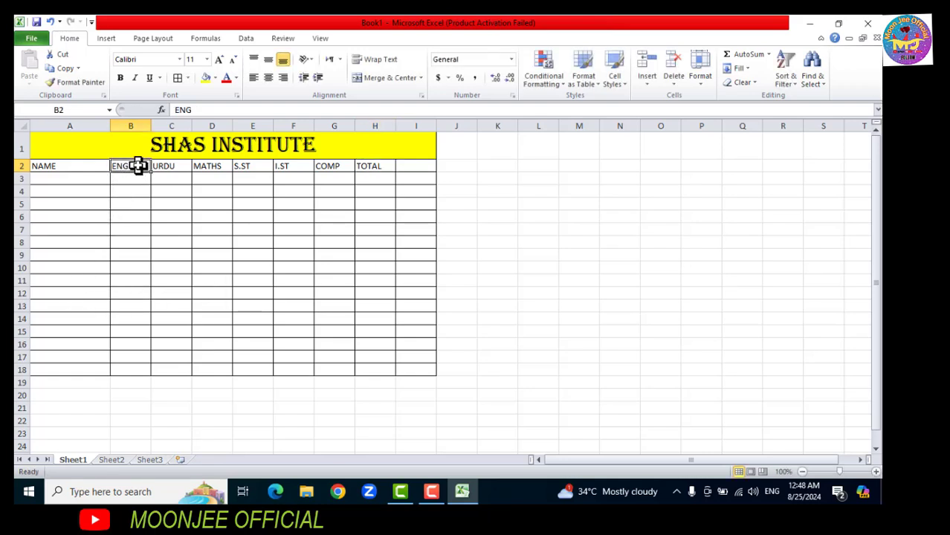
click(194, 110)
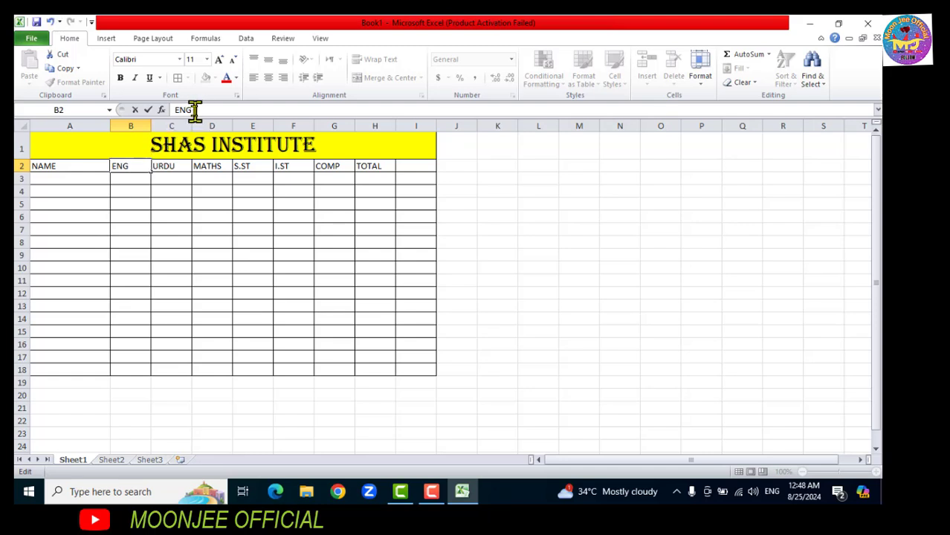
text(50)
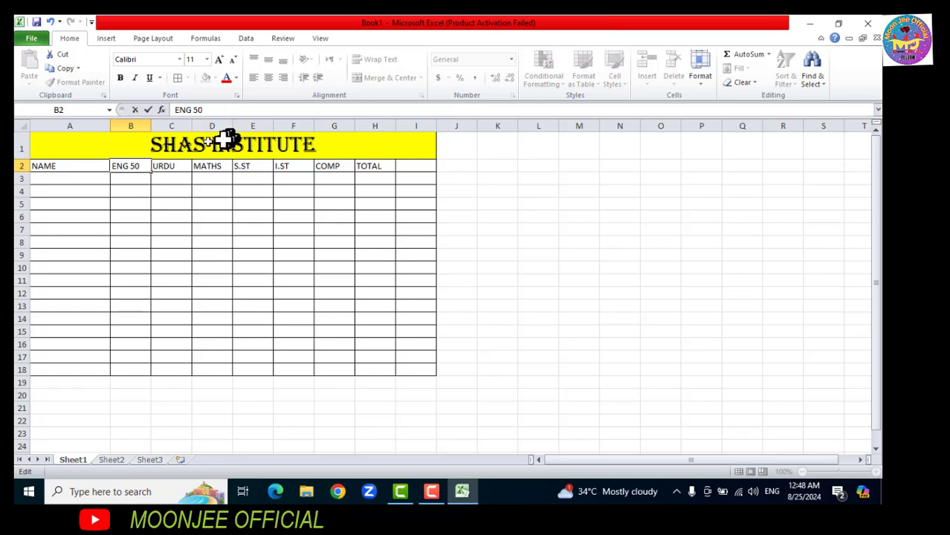
click(173, 165)
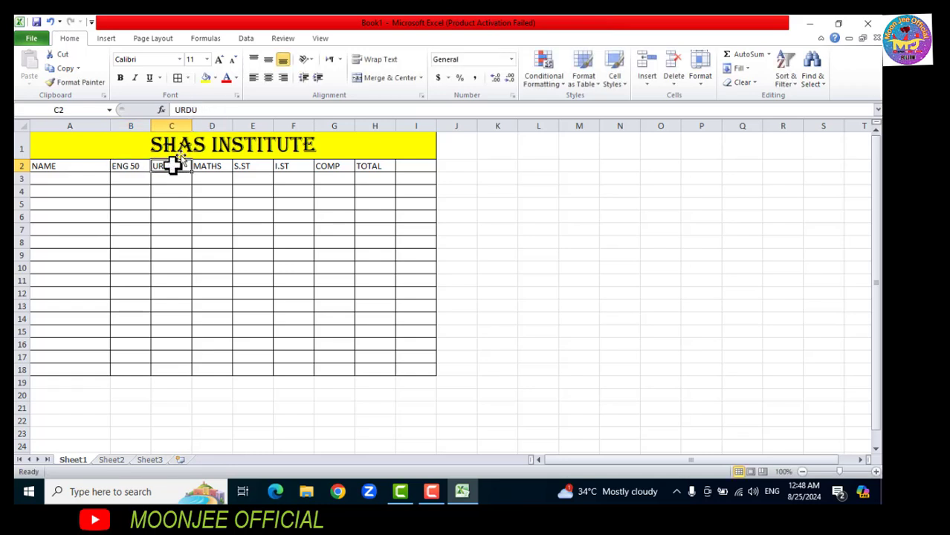
click(199, 109)
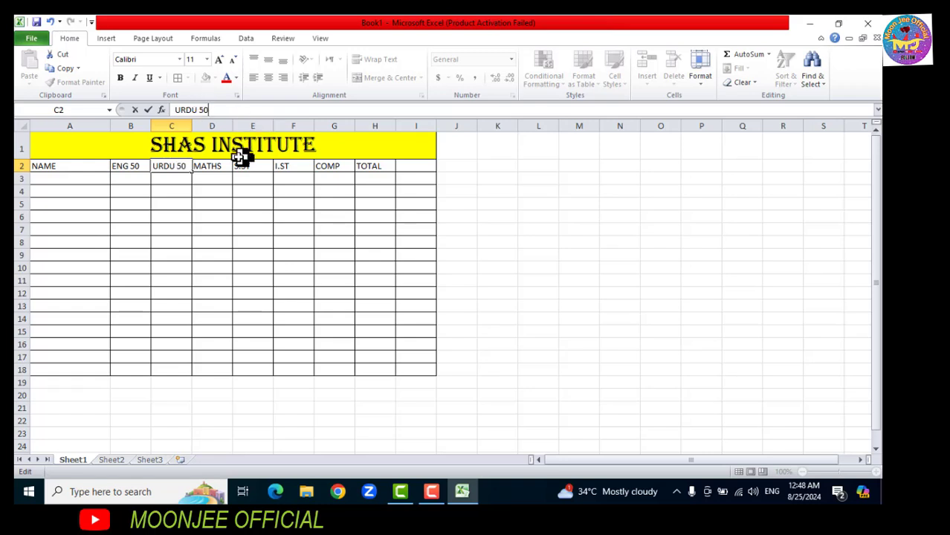
click(208, 168)
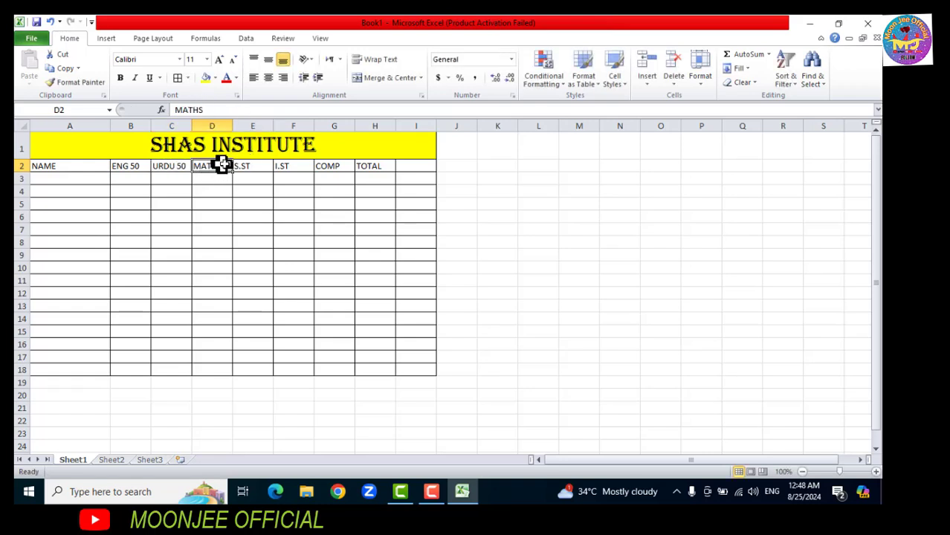
click(205, 109)
text(50)
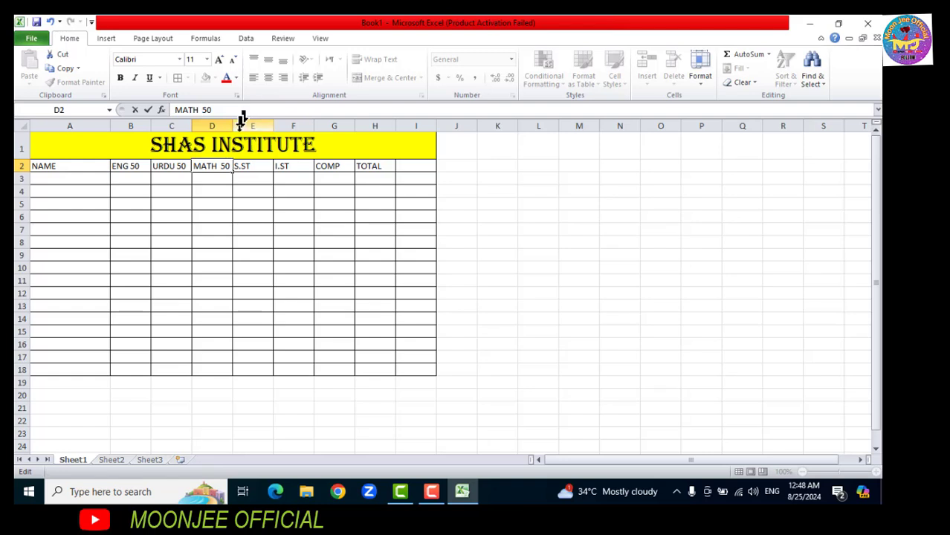
Step: Add the maximum marks 30 to the S.ST, I.ST and COMP headings in cells E2 to G2
click(250, 165)
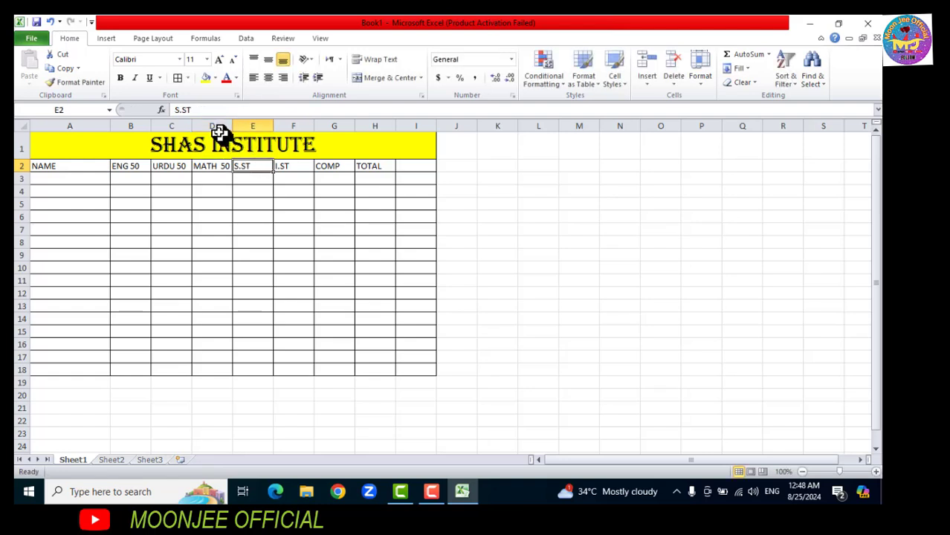
click(199, 109)
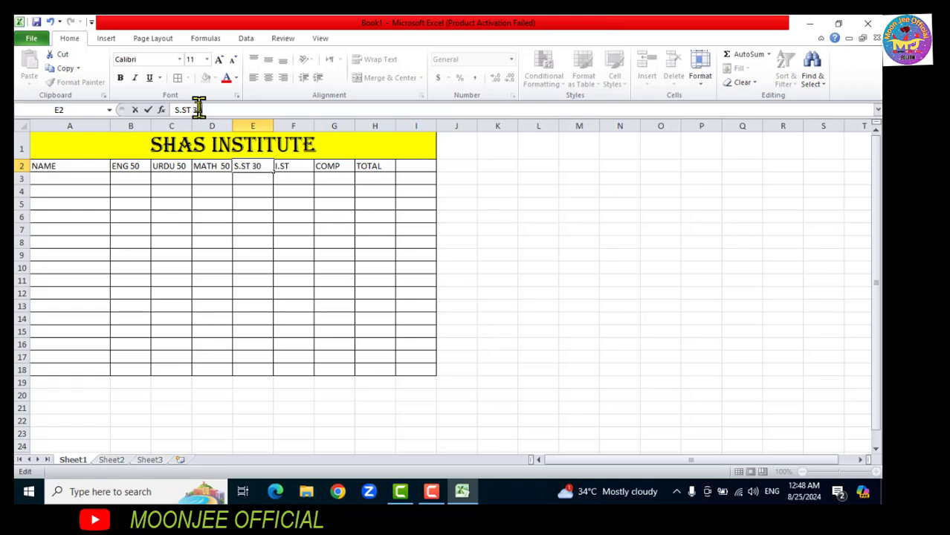
click(283, 167)
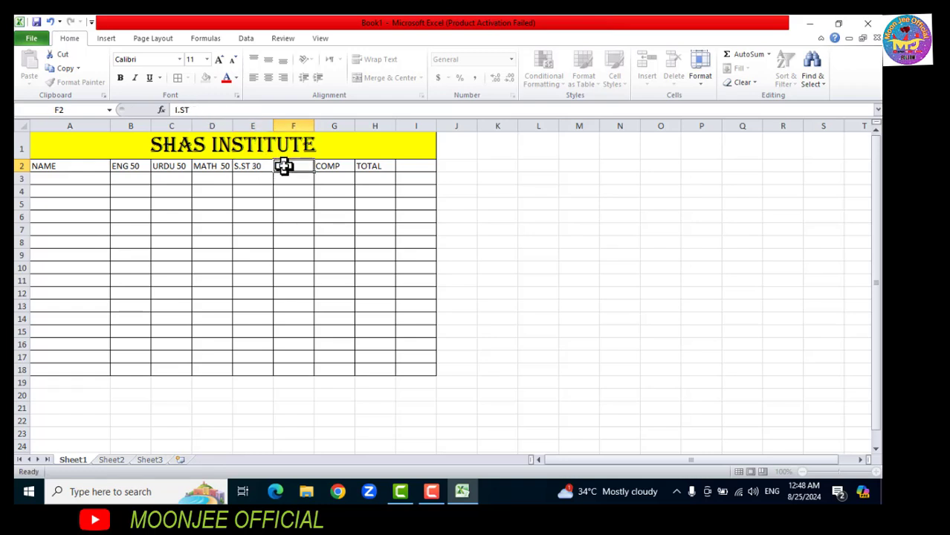
click(195, 109)
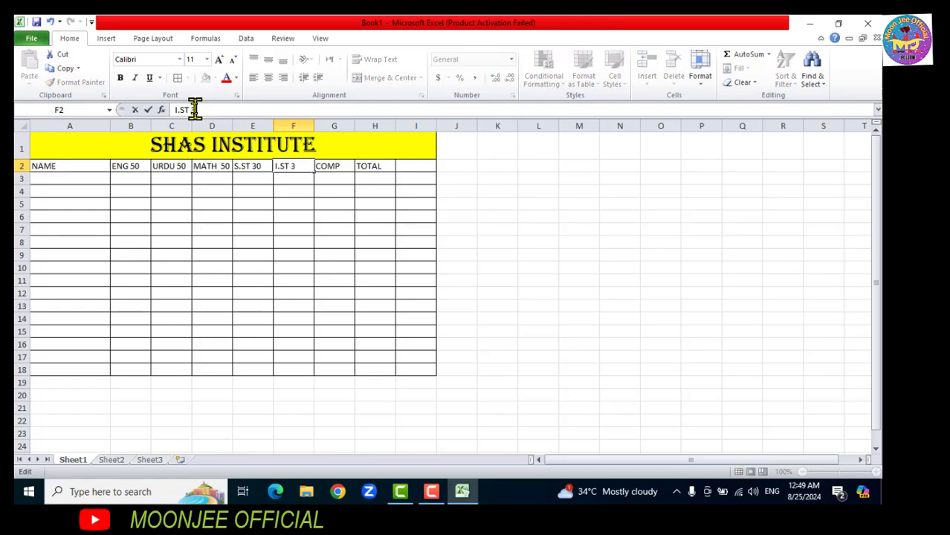
click(335, 167)
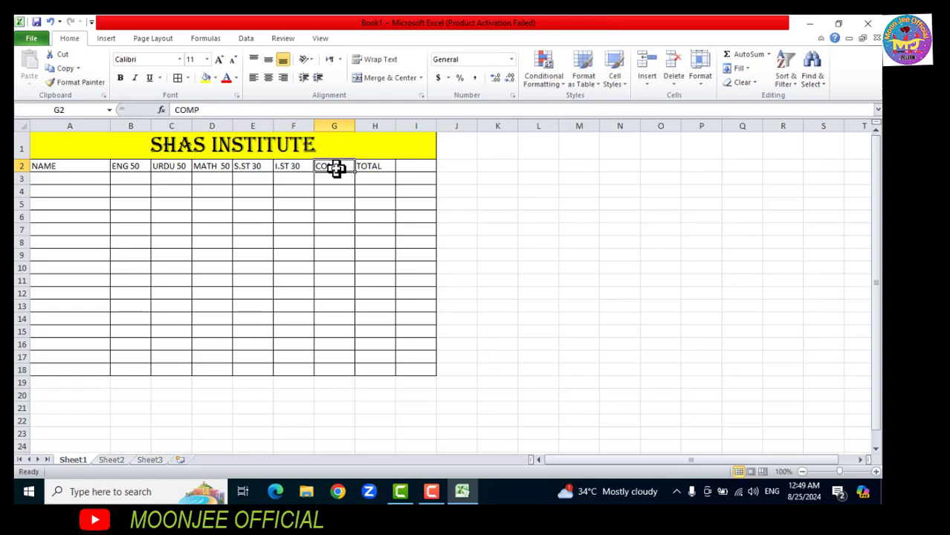
click(208, 109)
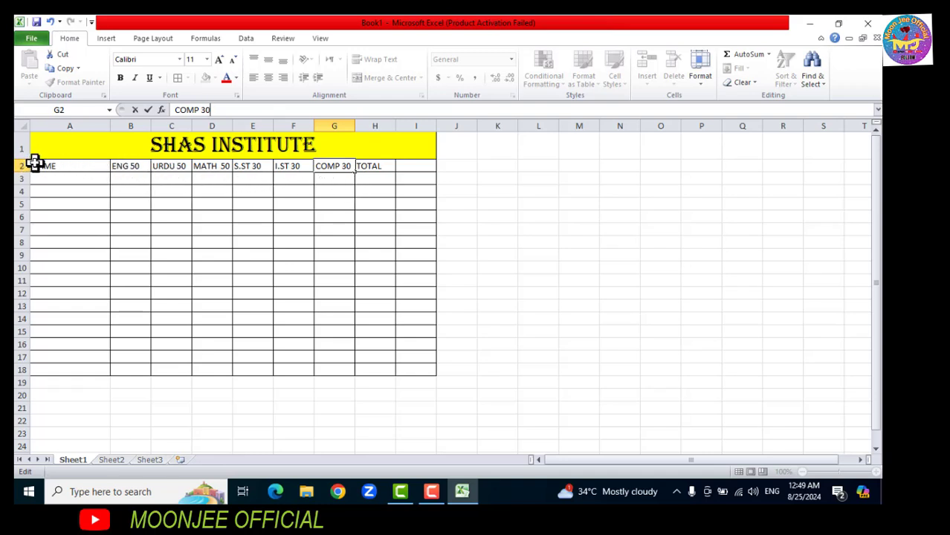
Step: Format the heading row A2:I2 with font size 16, bold and wrapped text
drag(35, 164, 421, 165)
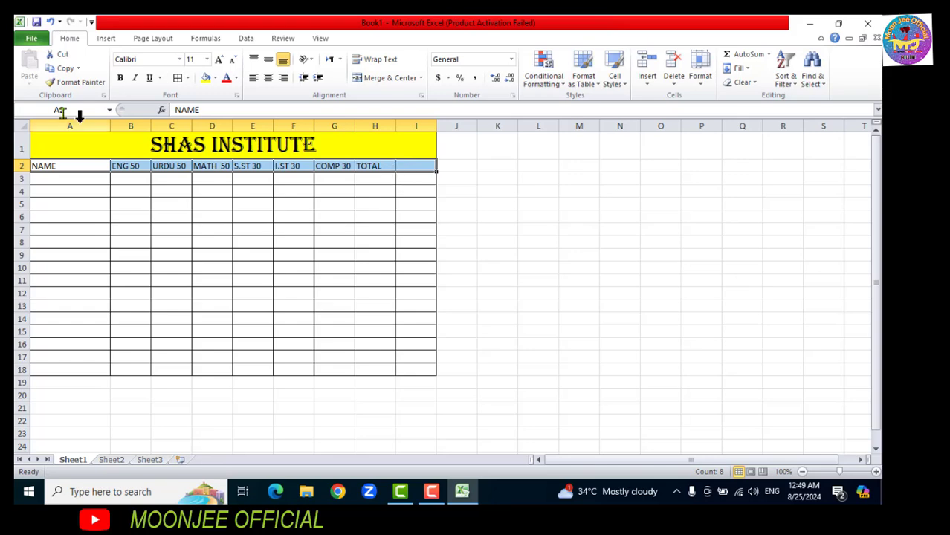
click(221, 59)
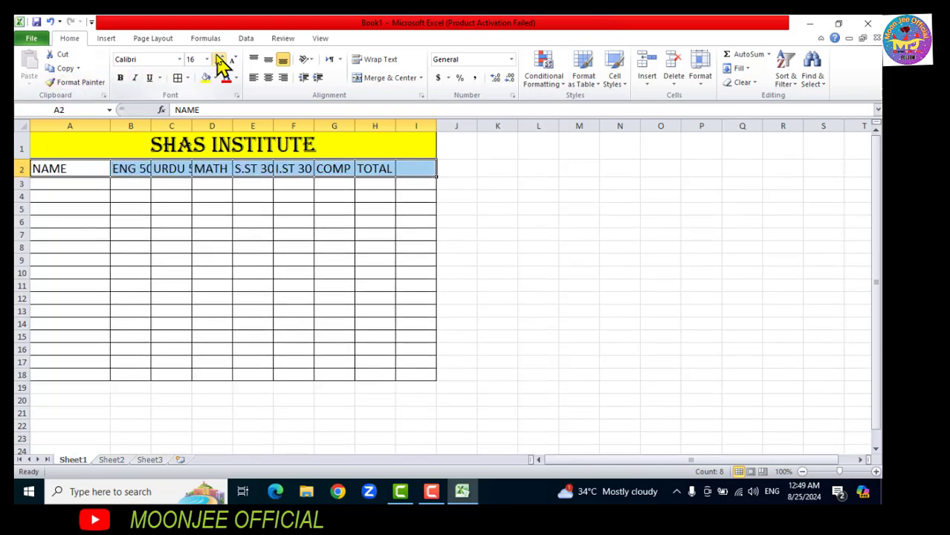
click(119, 78)
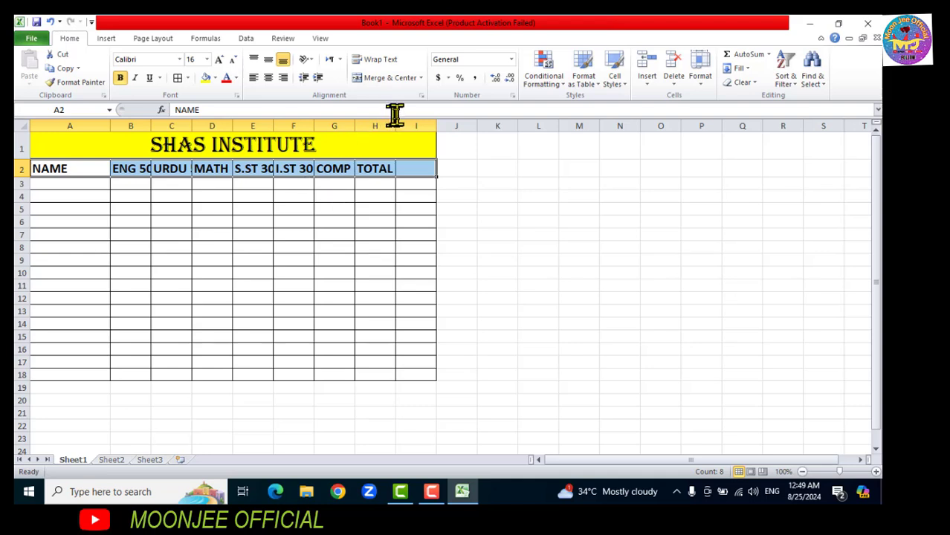
click(377, 61)
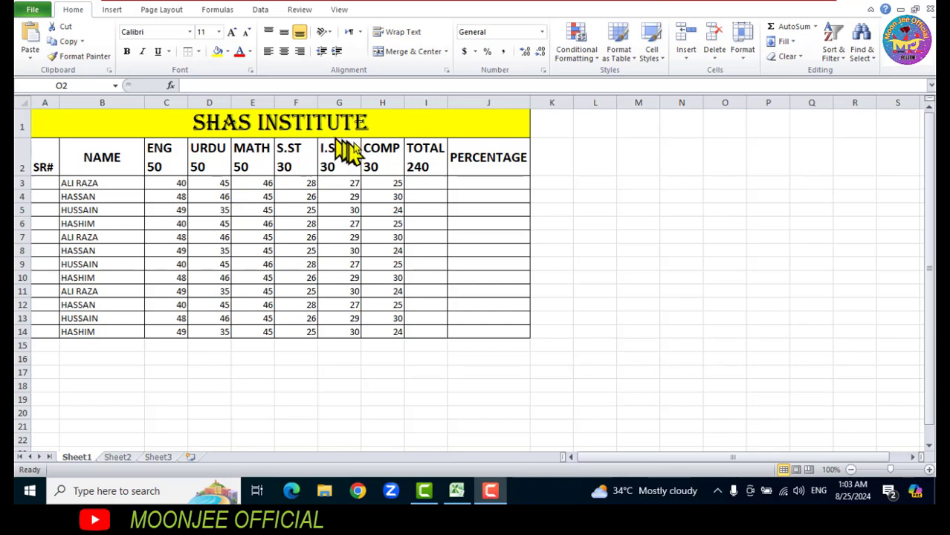
Step: Enter the serial numbers 1 and 2 in cells A3 and A4
click(43, 183)
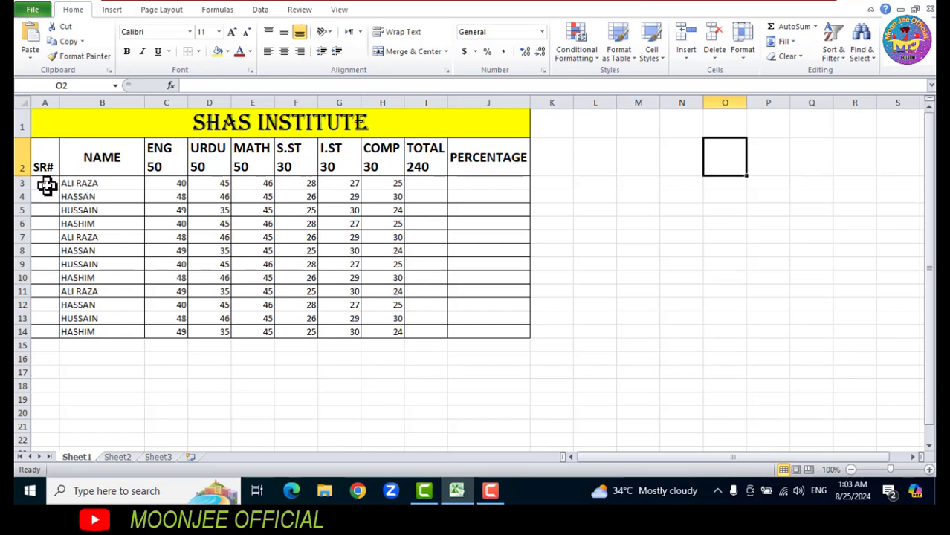
text(1)
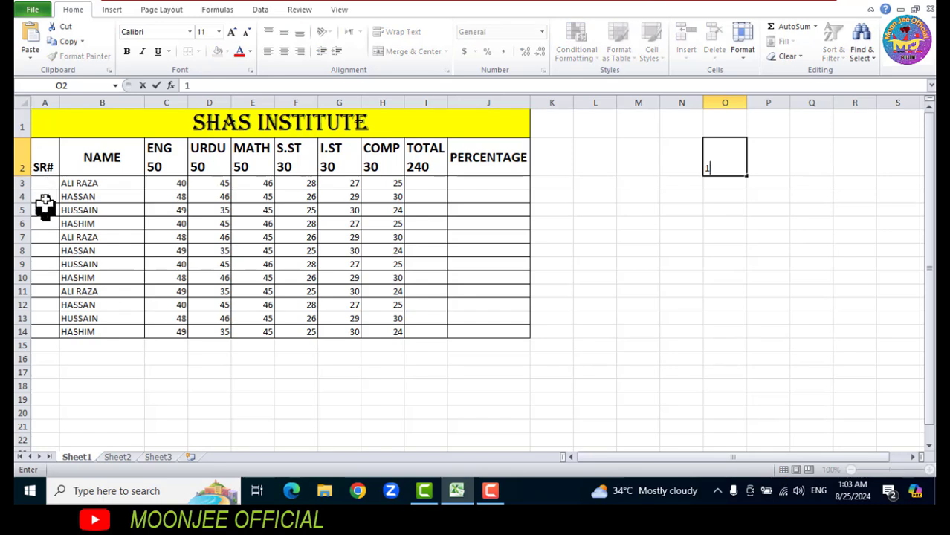
click(45, 183)
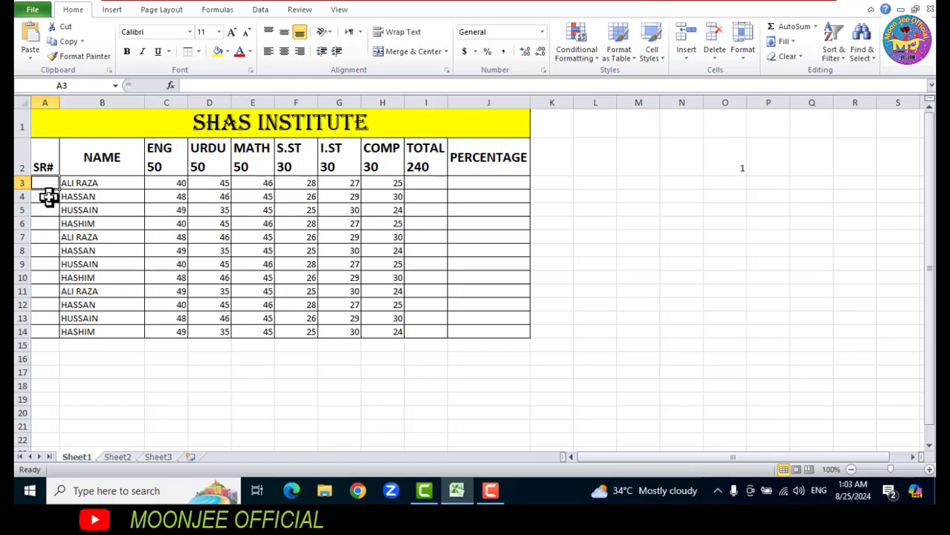
text(1)
click(47, 199)
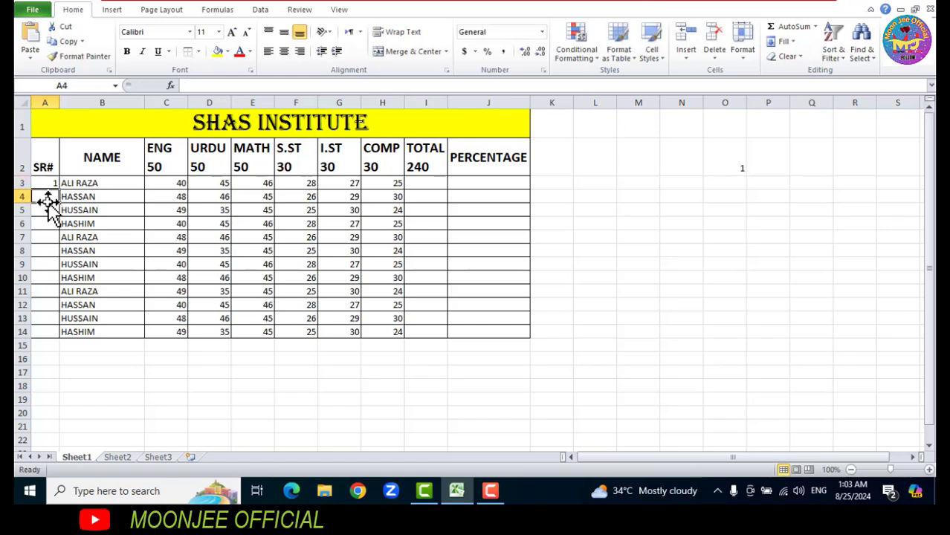
text(2)
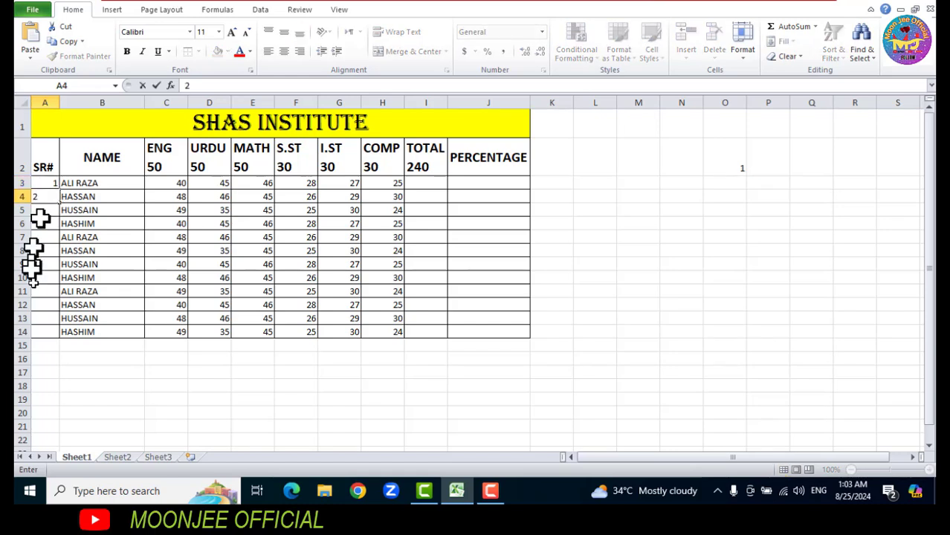
click(117, 357)
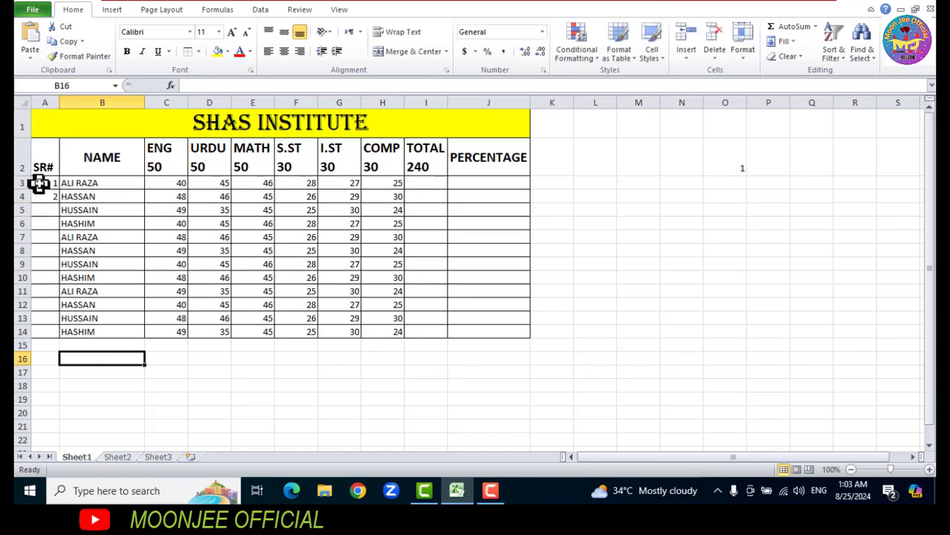
Step: Extend the serial number series from A3:A4 down through A14, and center the numbers horizontally and vertically
drag(40, 184, 59, 199)
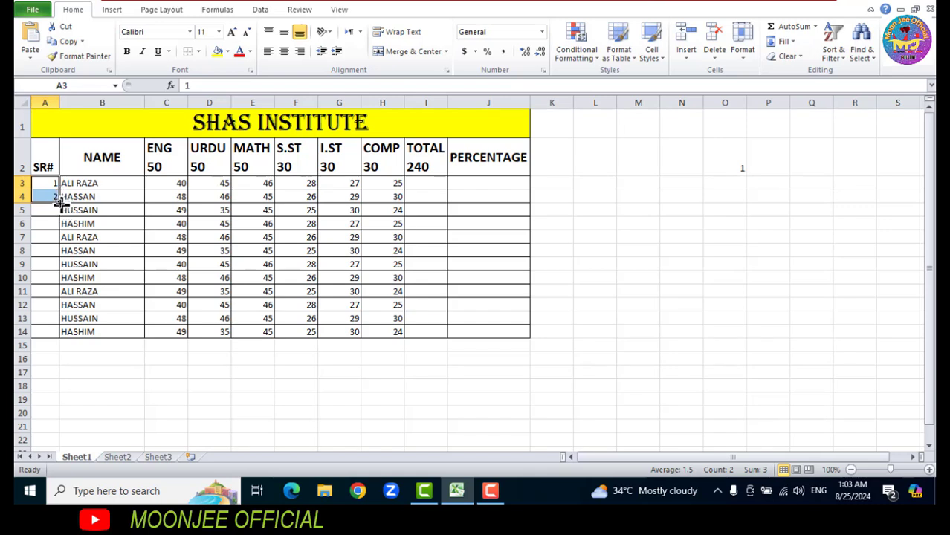
drag(59, 202, 63, 336)
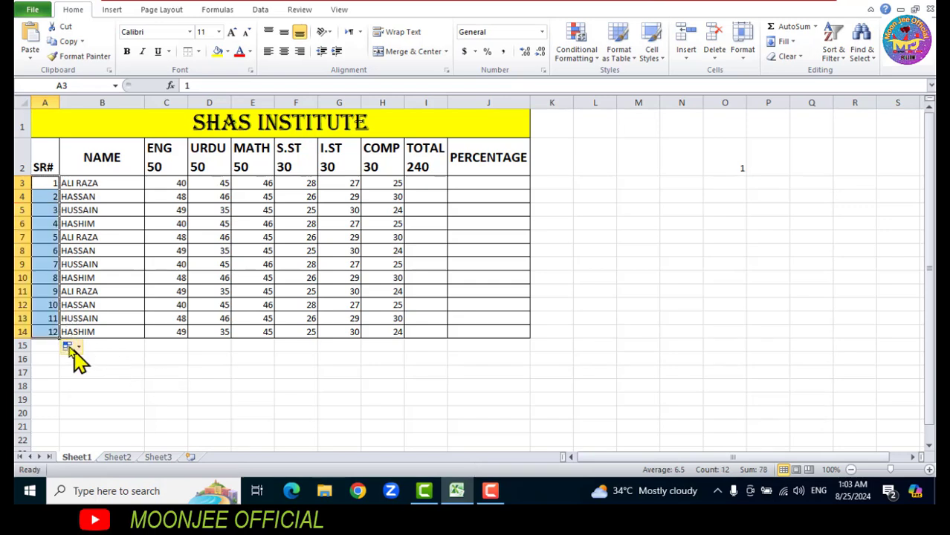
click(285, 35)
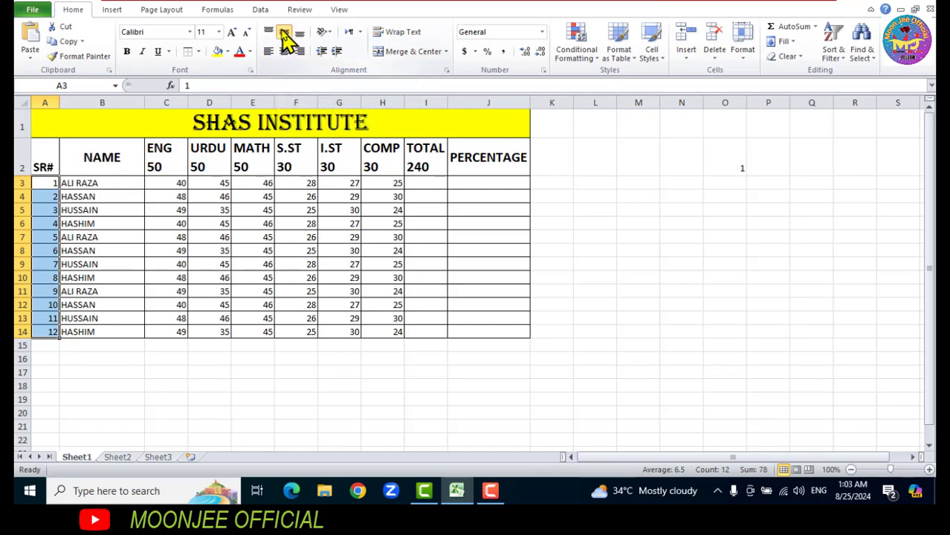
click(284, 52)
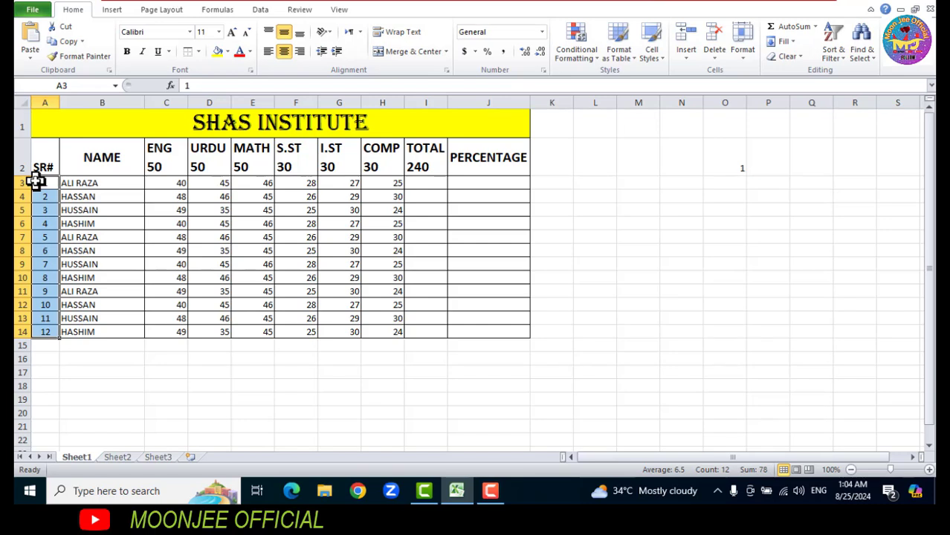
Step: Set the table body A3:J14 to font size 14, trying bold and removing it again
drag(36, 182, 488, 332)
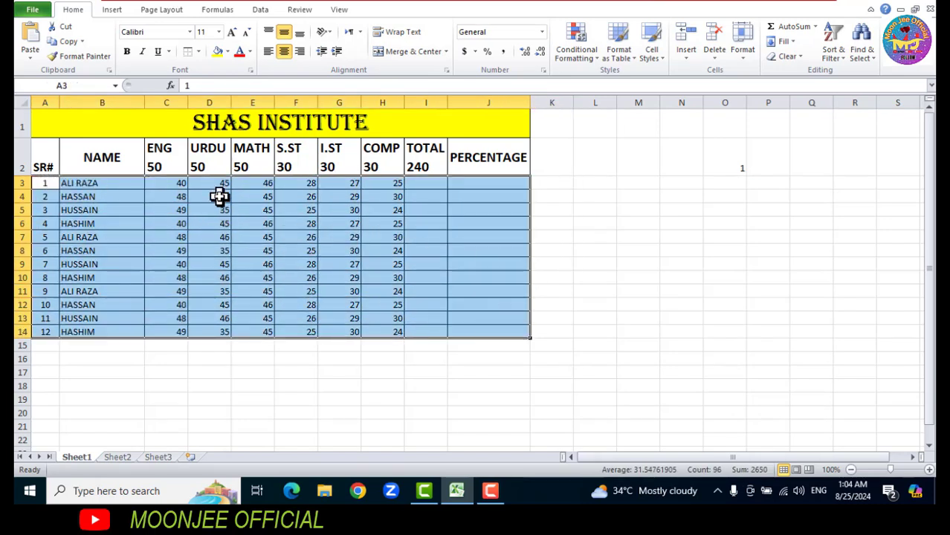
click(233, 33)
click(233, 33)
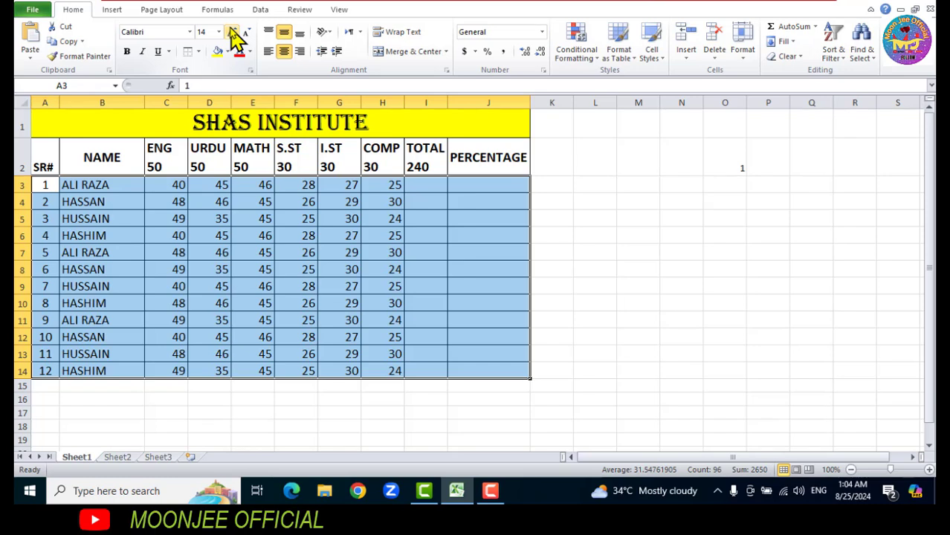
click(128, 54)
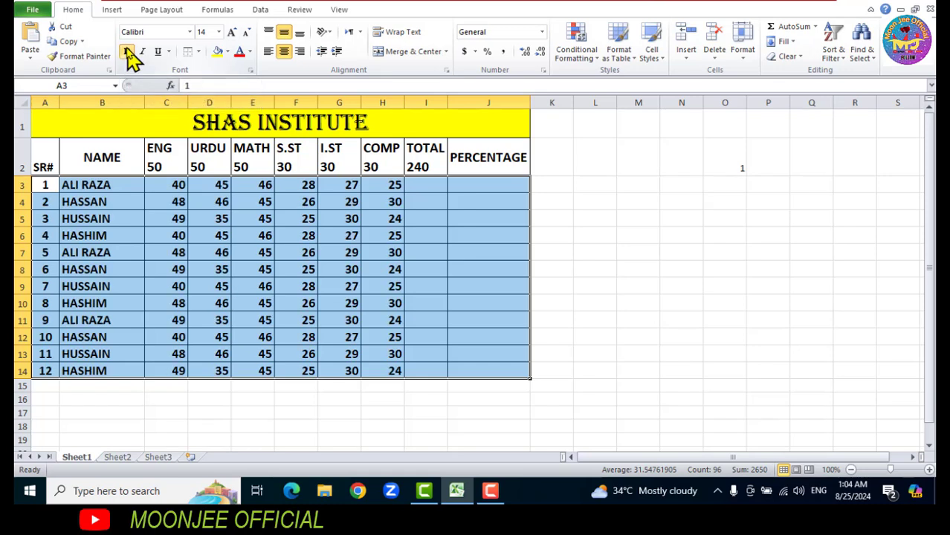
click(128, 53)
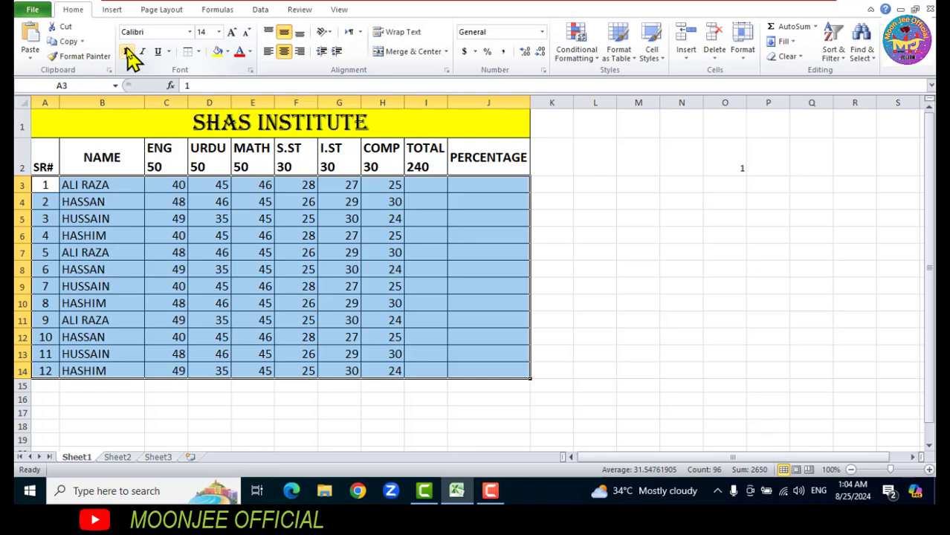
click(614, 232)
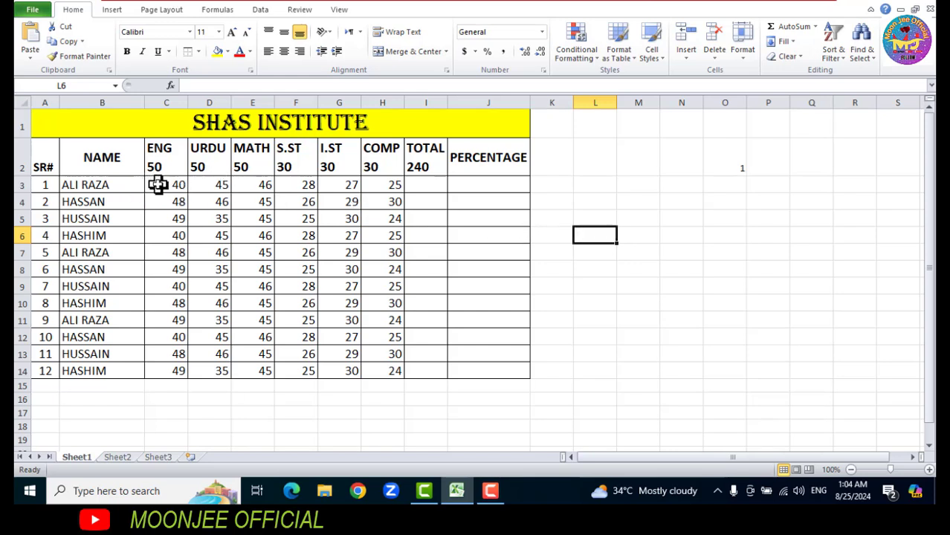
Step: Center the marks, total and percentage cells C3:J14 horizontally
drag(157, 185, 477, 364)
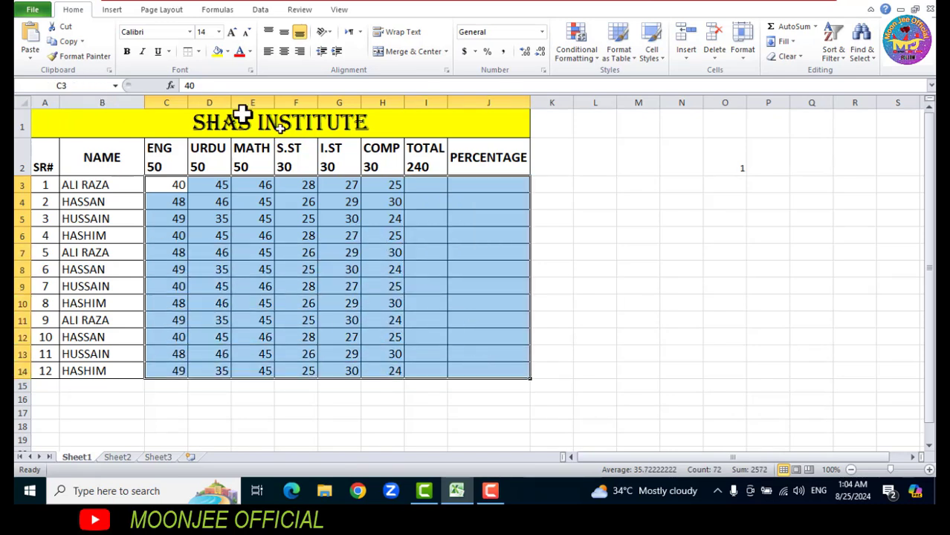
click(285, 52)
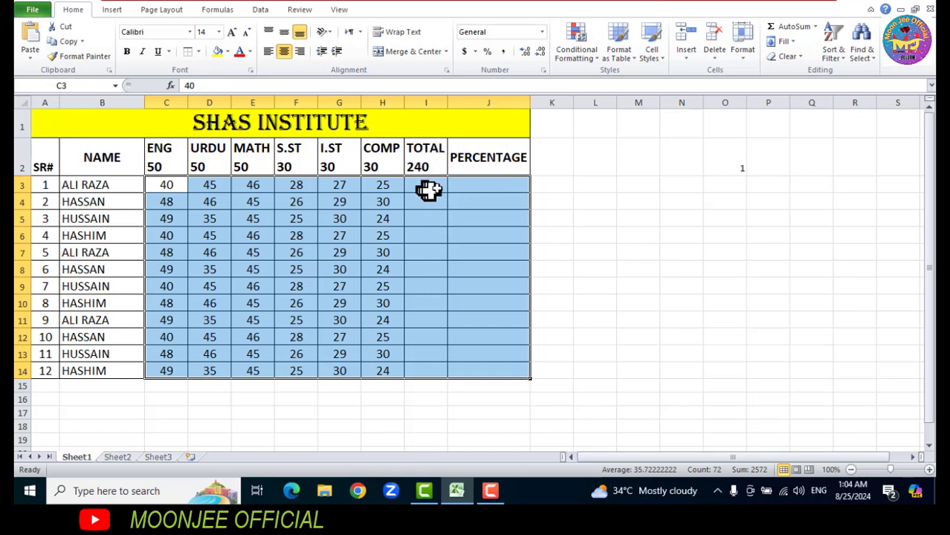
click(623, 215)
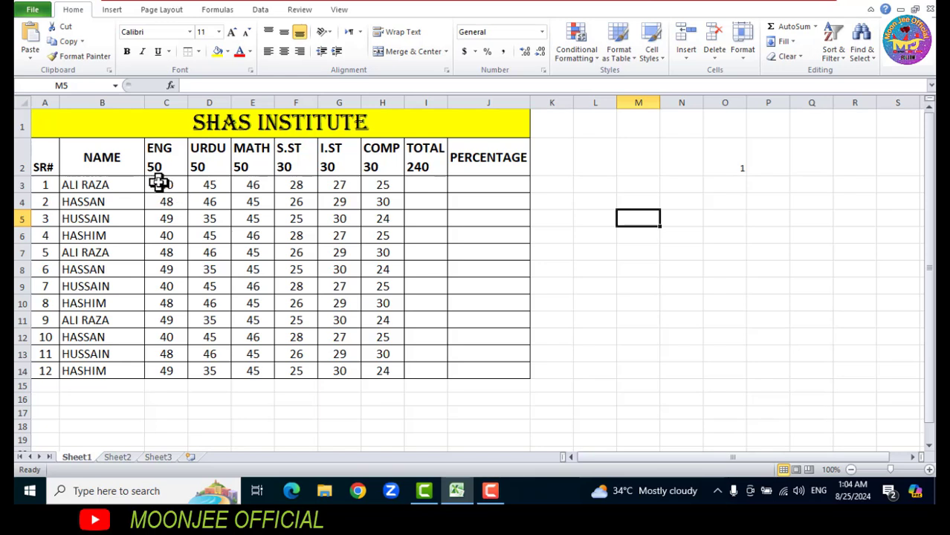
Step: Total C3:H3 into I3 with AutoSum, try filling C3:I3 down to row 14 and undo that fill
drag(158, 183, 379, 188)
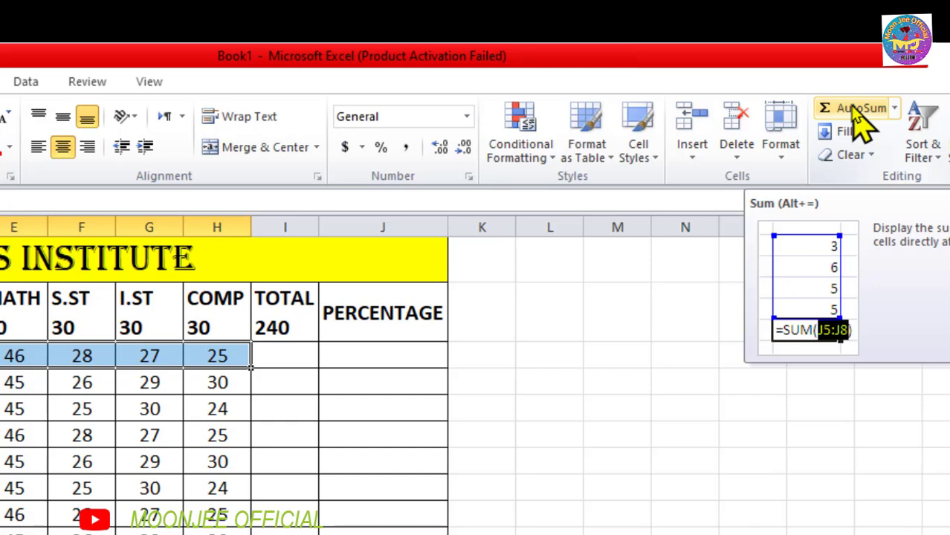
click(855, 108)
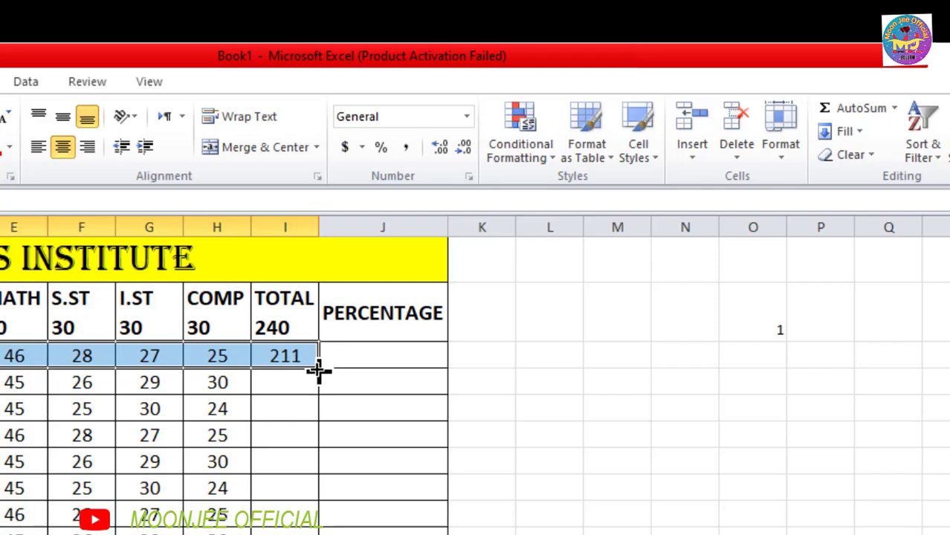
drag(319, 367, 321, 534)
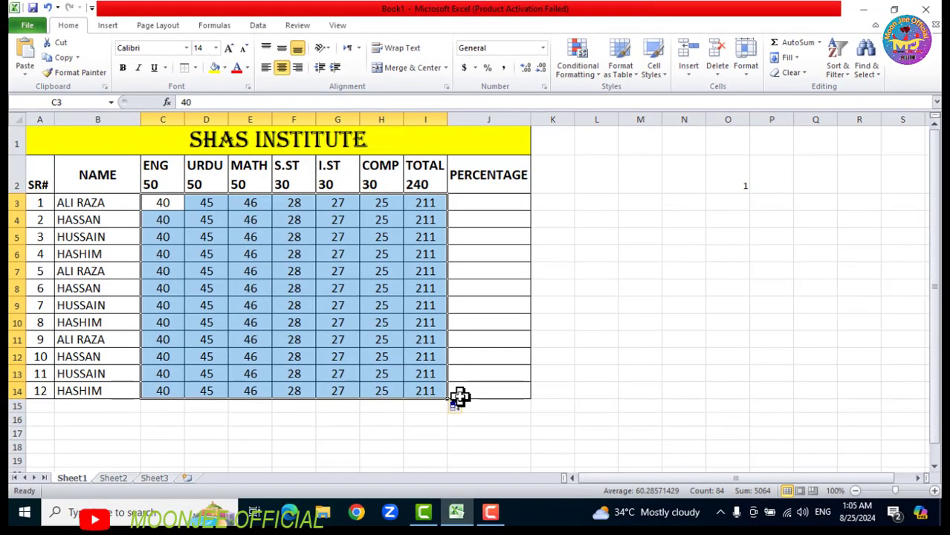
key(ctrl+z)
click(628, 237)
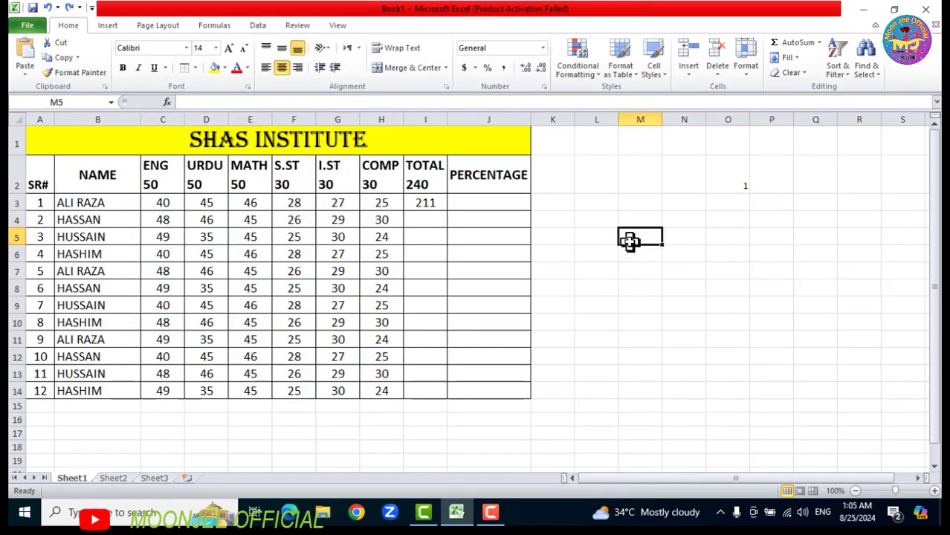
Step: Fill the total formula from I3 down through I14 and clear all the totals in I3:I14
click(425, 202)
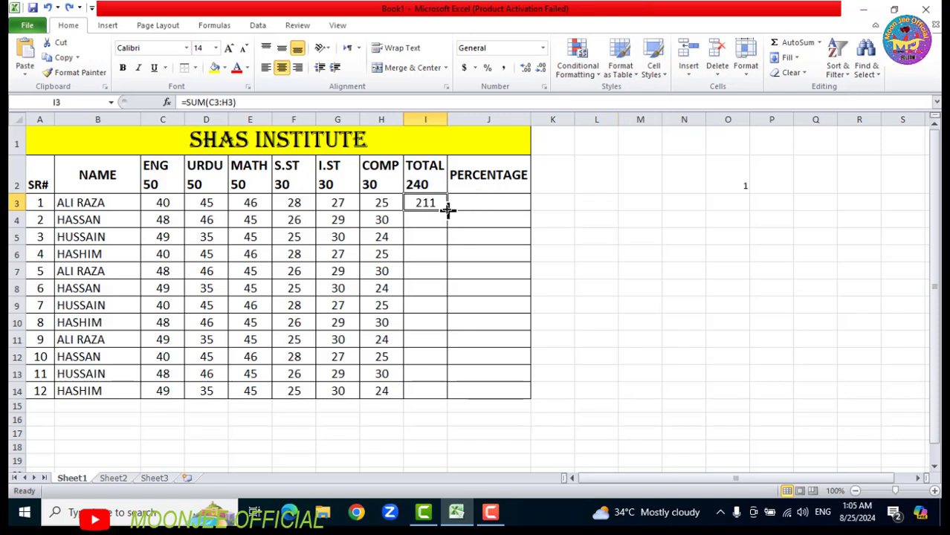
drag(447, 210, 455, 394)
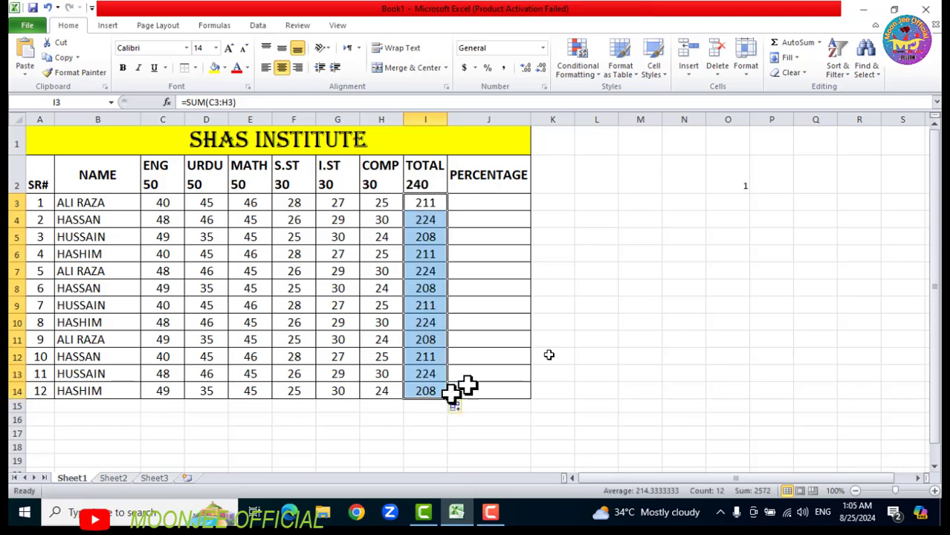
click(668, 340)
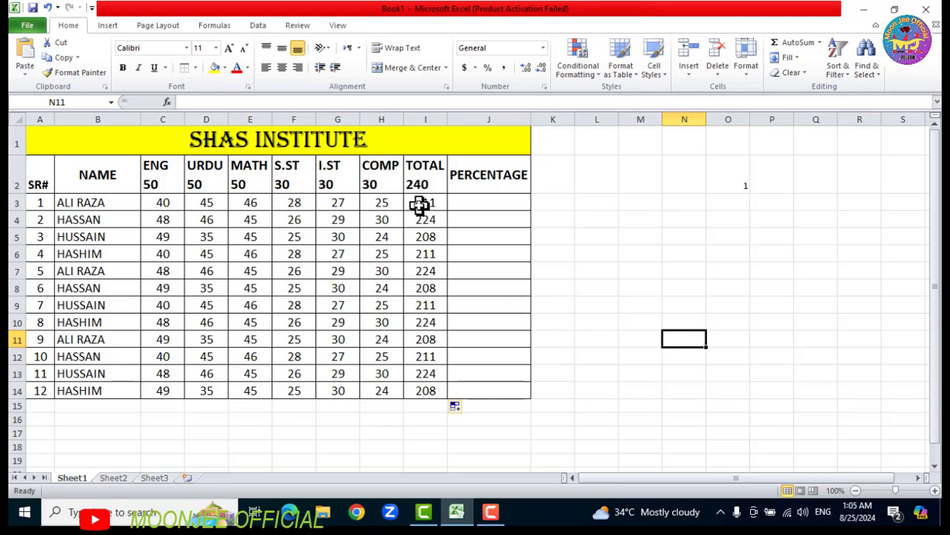
drag(419, 205, 426, 387)
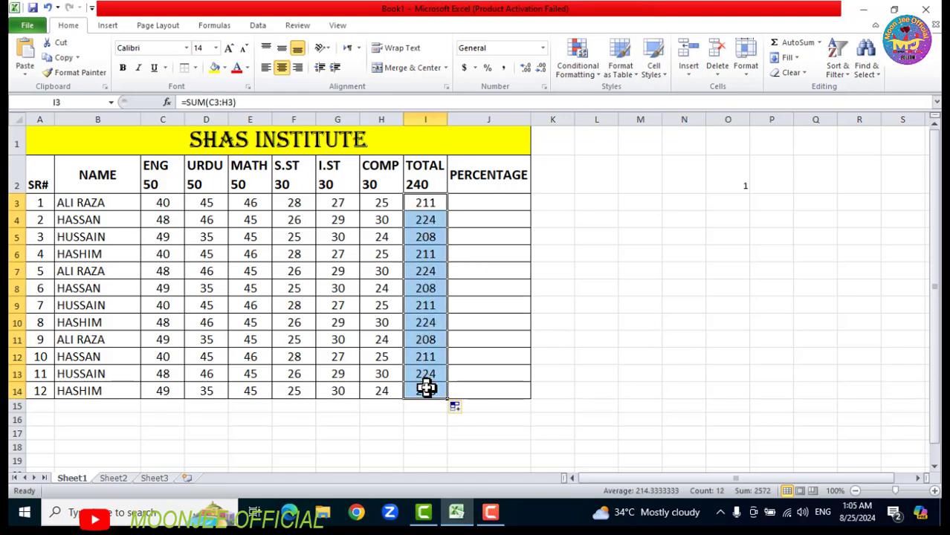
key(Delete)
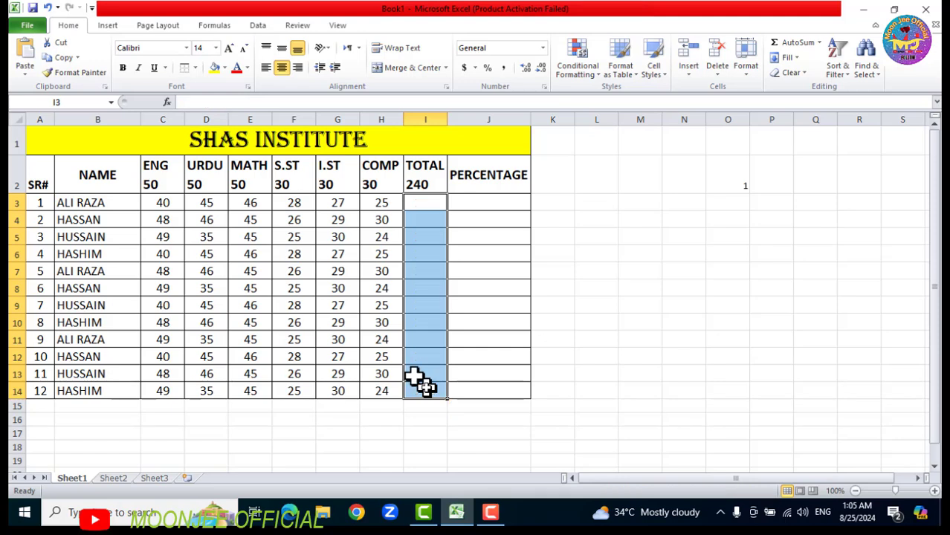
Step: Total the first student's marks in I3 with the formula =C3+D3+E3+F3+G3+H3
click(414, 204)
text(=)
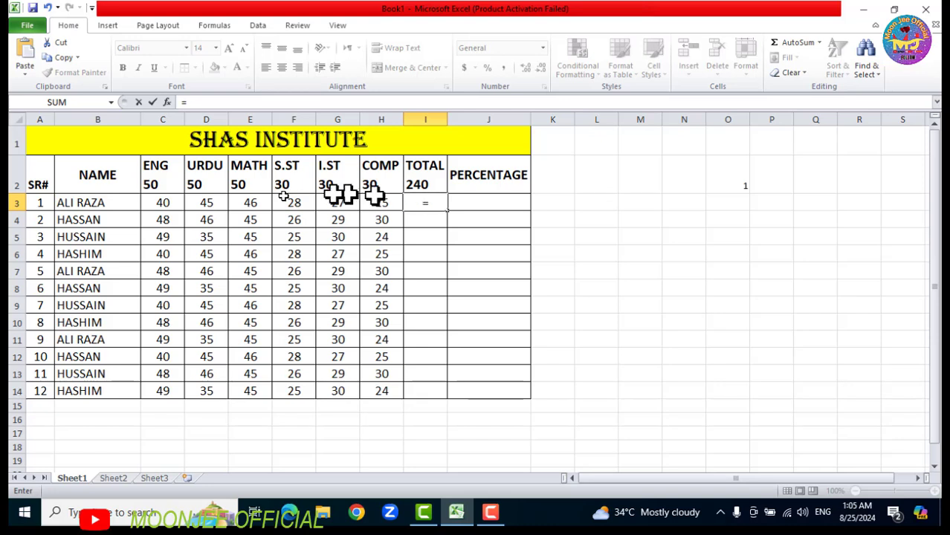
click(158, 206)
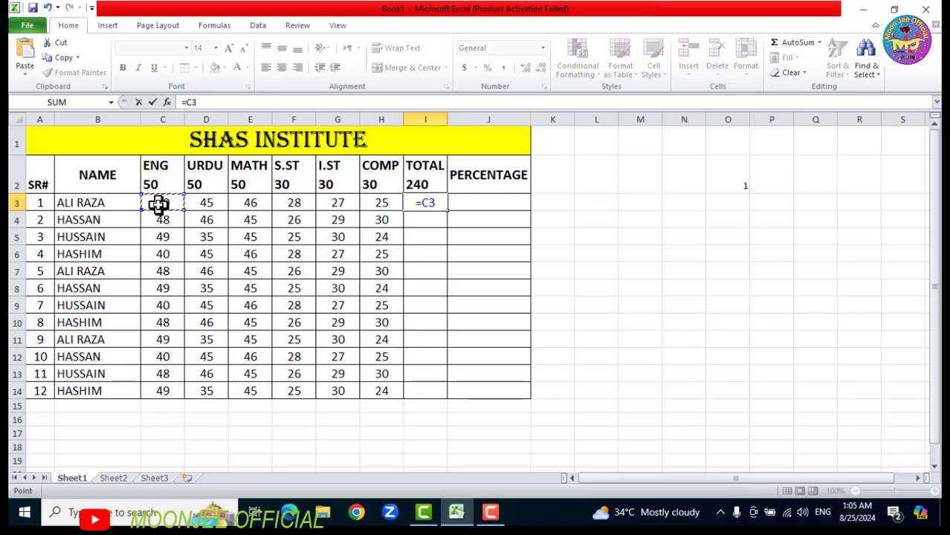
text(+)
click(206, 206)
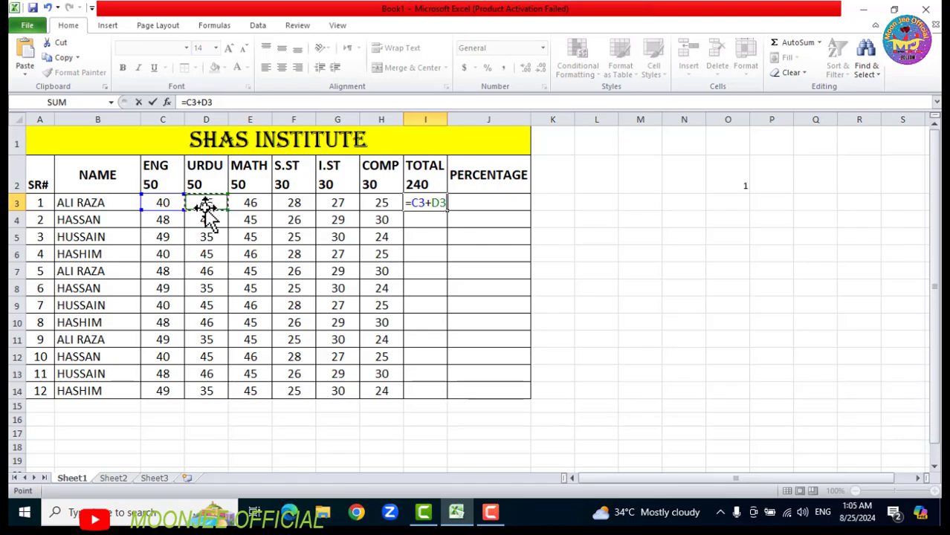
text(+)
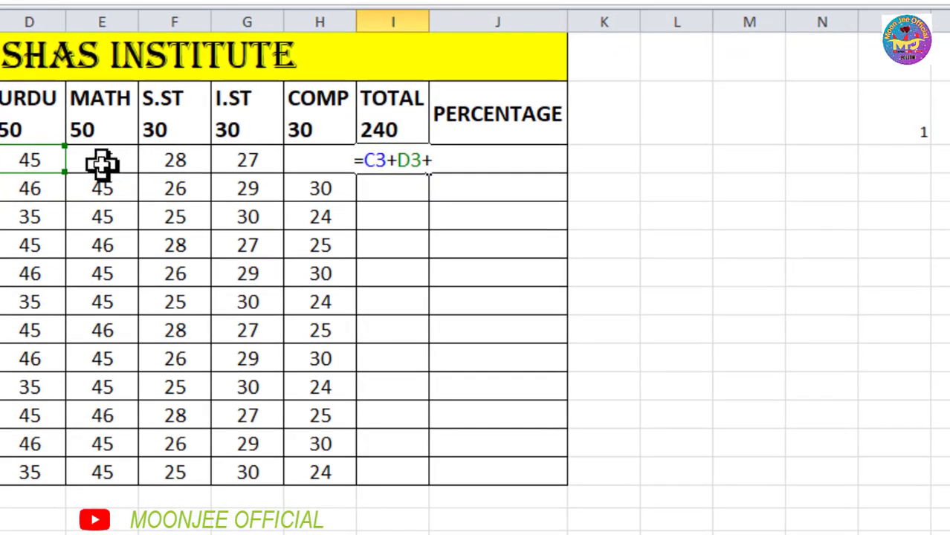
click(249, 205)
text(+)
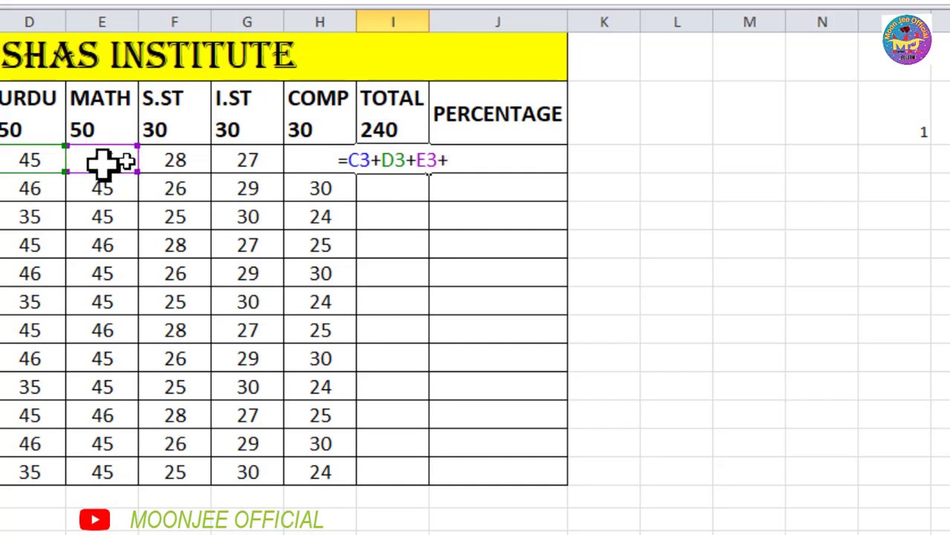
click(177, 160)
text(+)
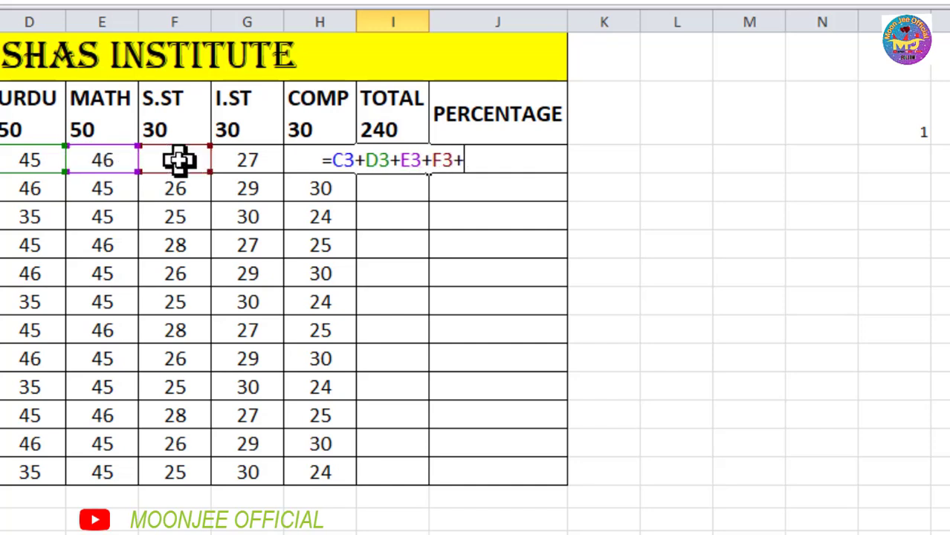
click(247, 158)
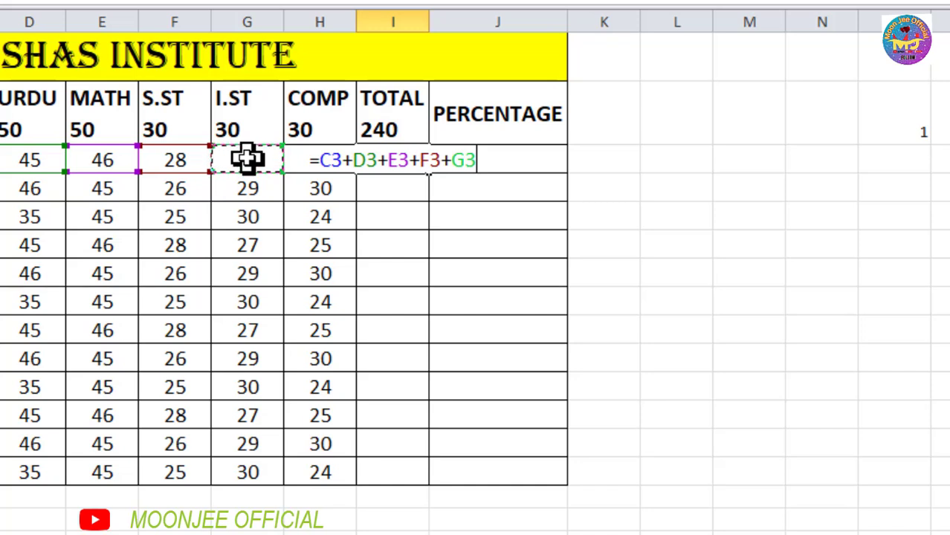
text(+)
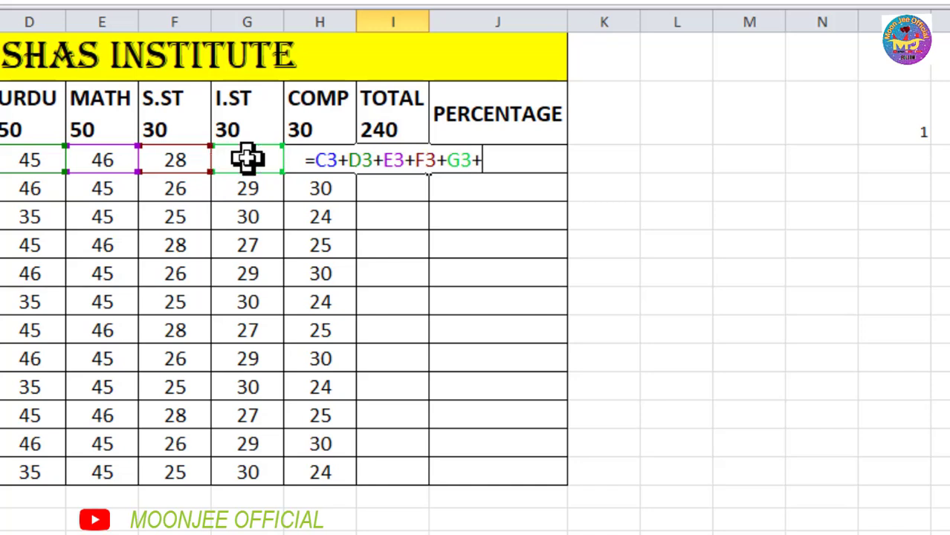
click(308, 160)
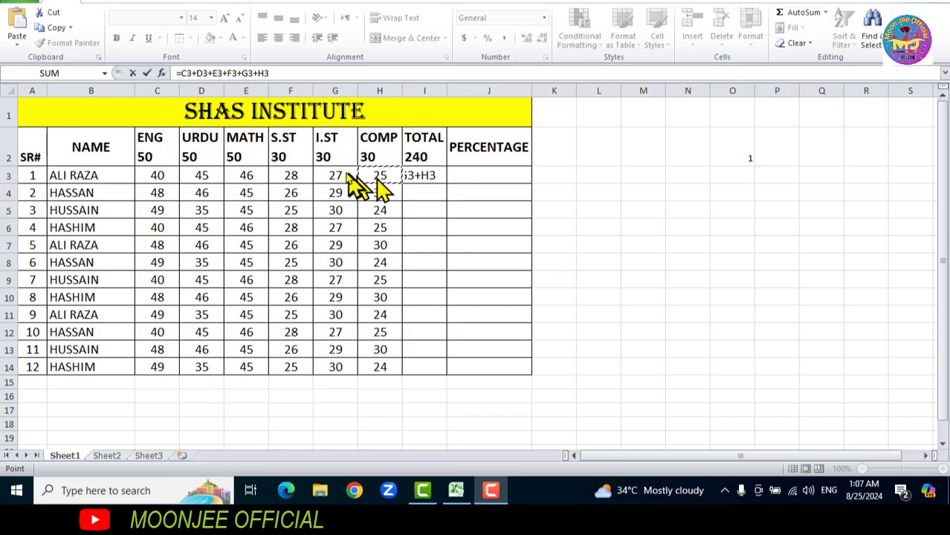
click(269, 68)
key(Return)
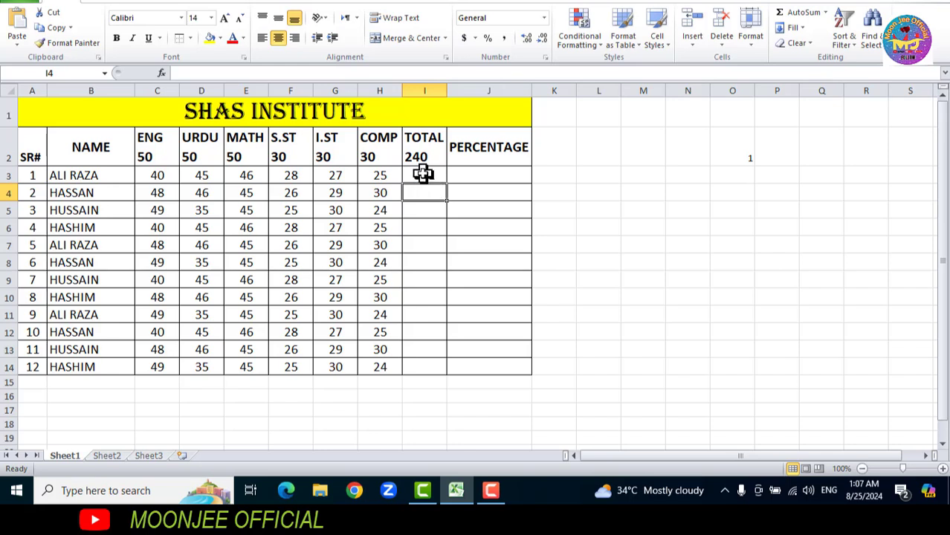
Step: Fill the addition formula from I3 down through I14 for all students
drag(426, 177, 611, 204)
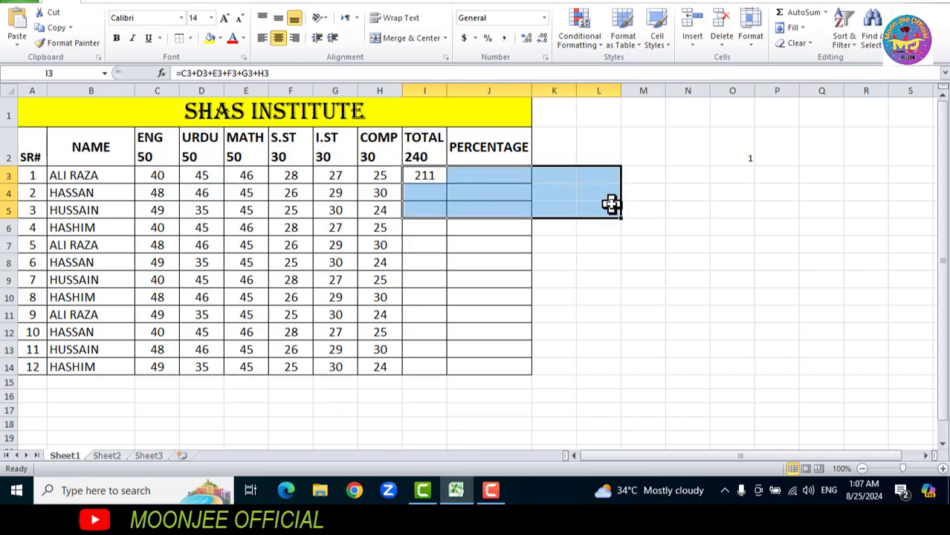
click(598, 144)
click(420, 175)
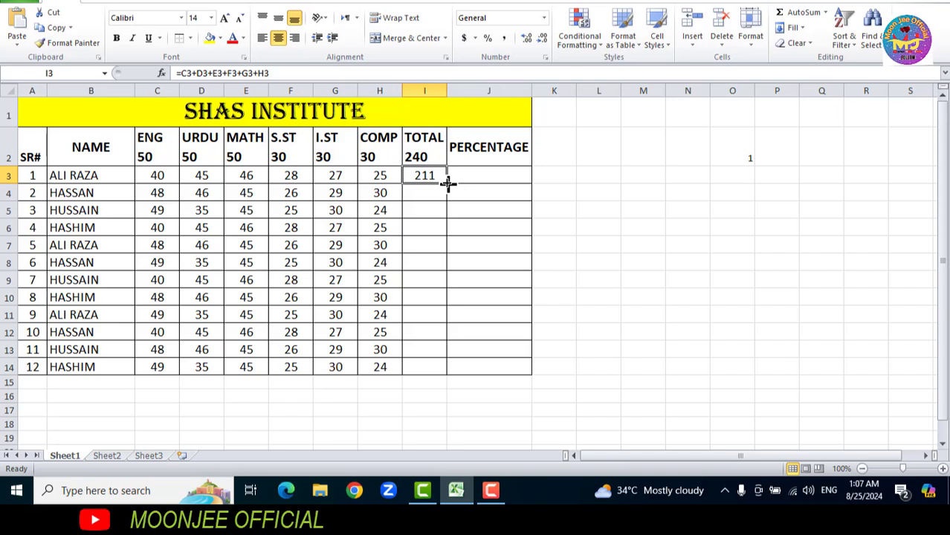
drag(448, 184, 434, 374)
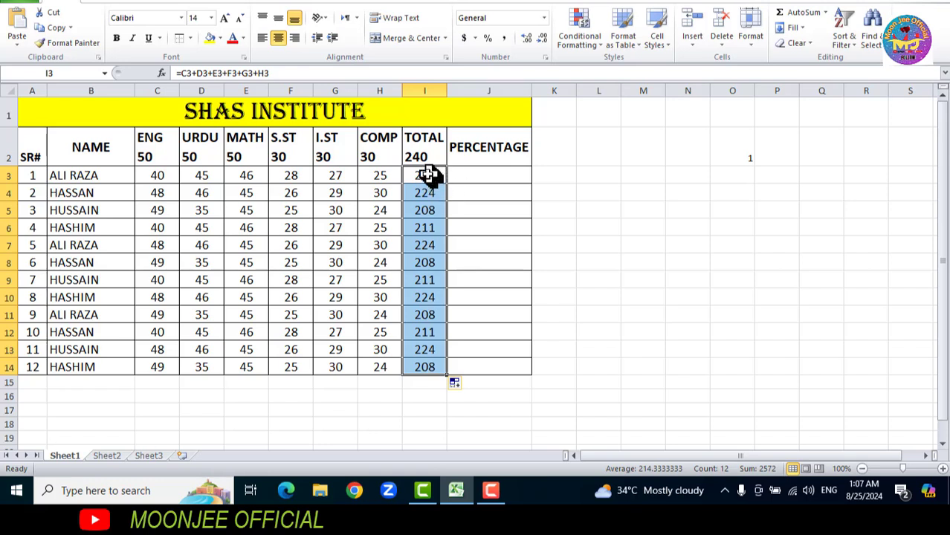
Step: Try to calculate the first student's percentage in J3 with =I3/I2 and apply the Percentage number format
click(475, 176)
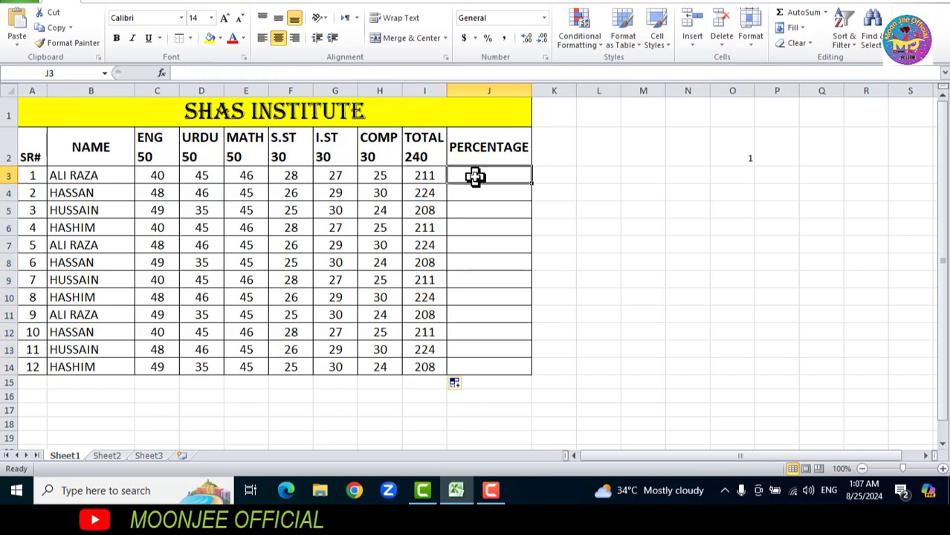
text(=)
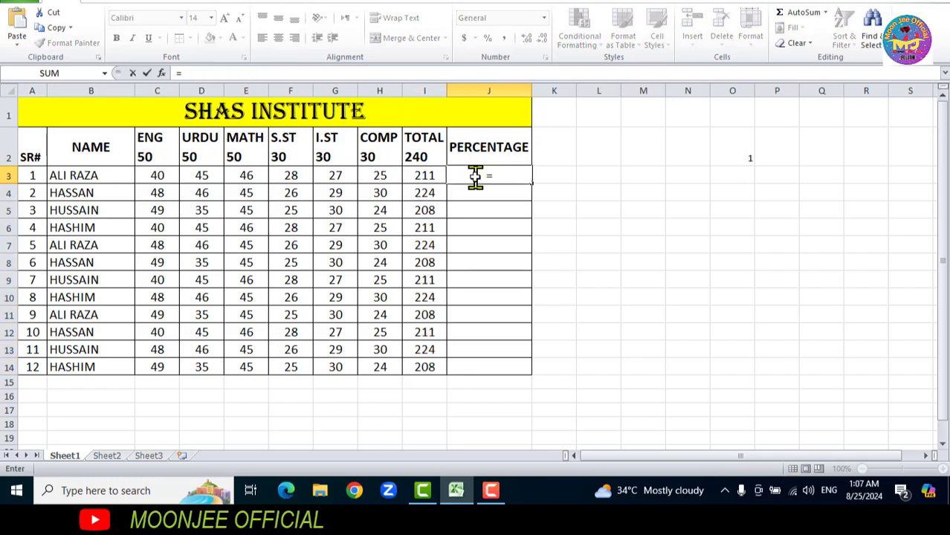
click(422, 177)
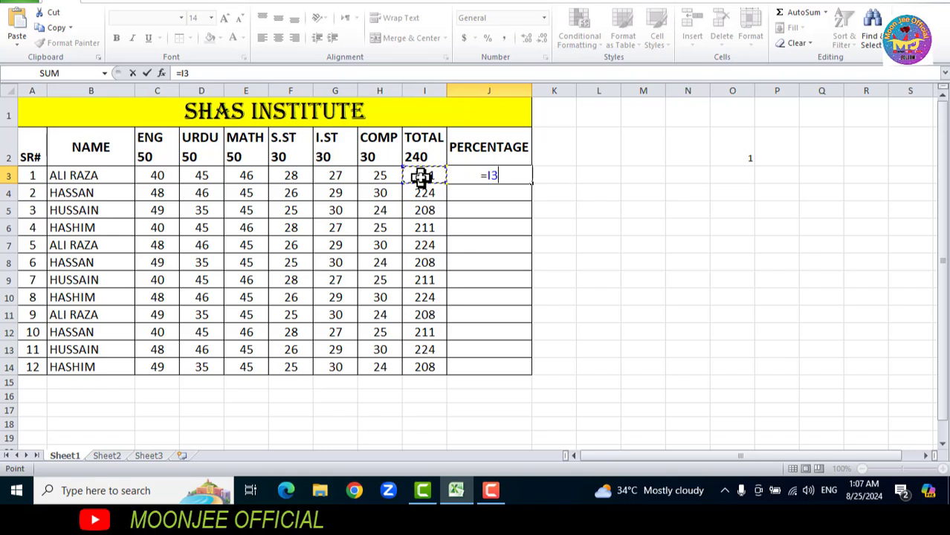
text(/)
click(414, 155)
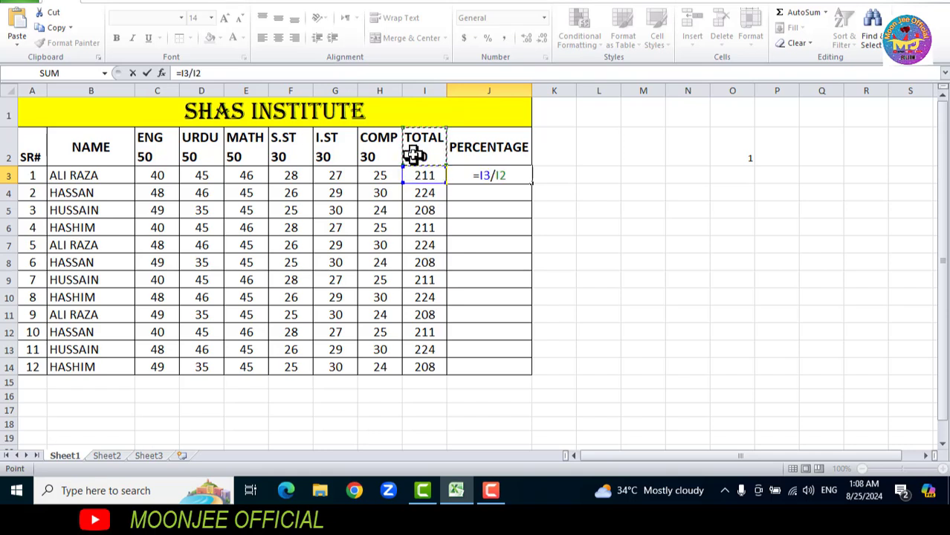
key(Return)
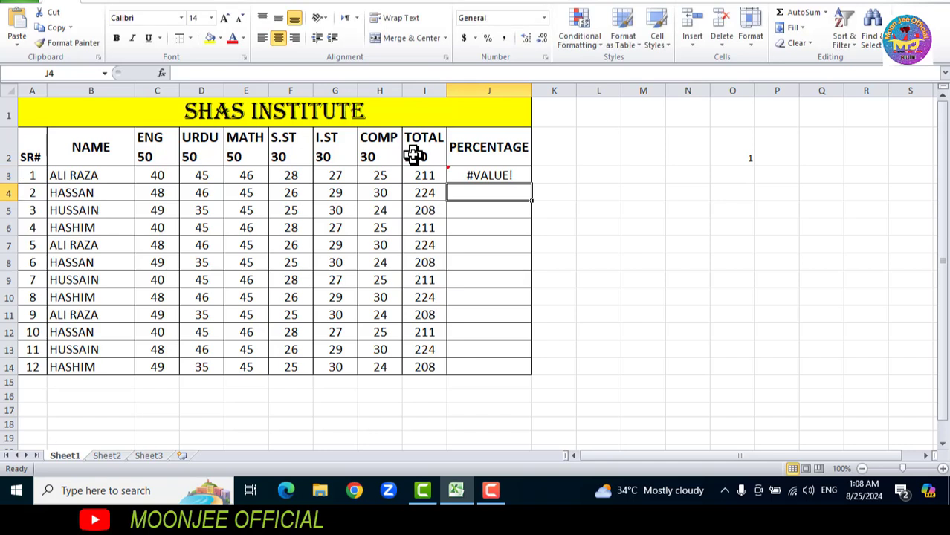
click(479, 177)
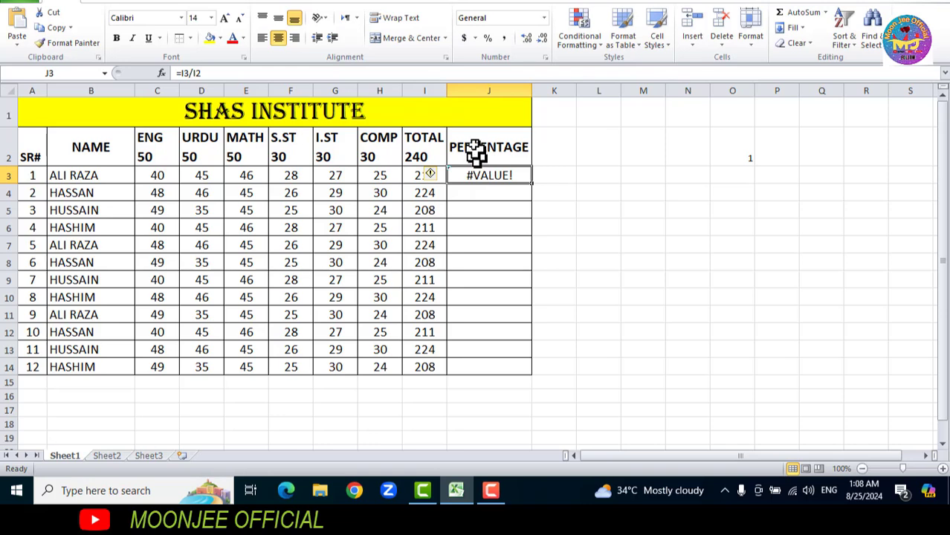
click(544, 20)
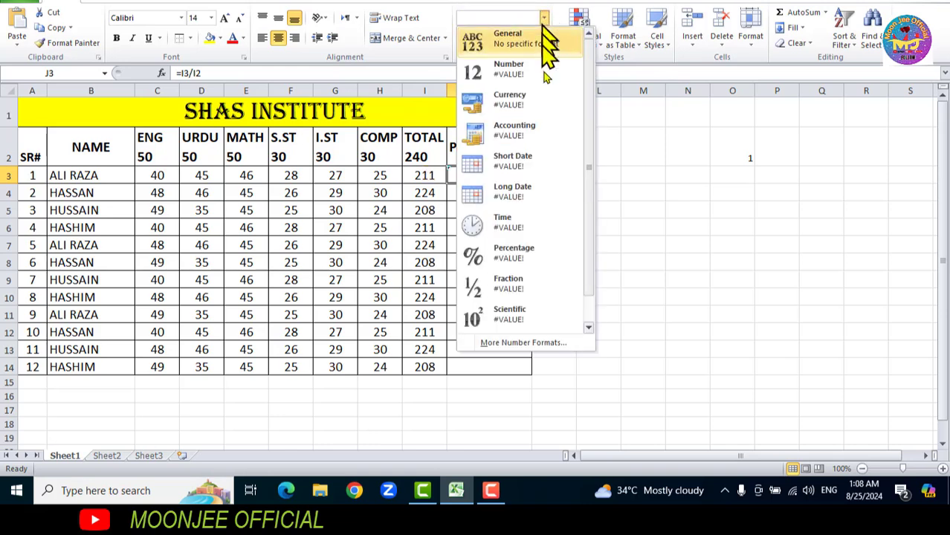
click(519, 253)
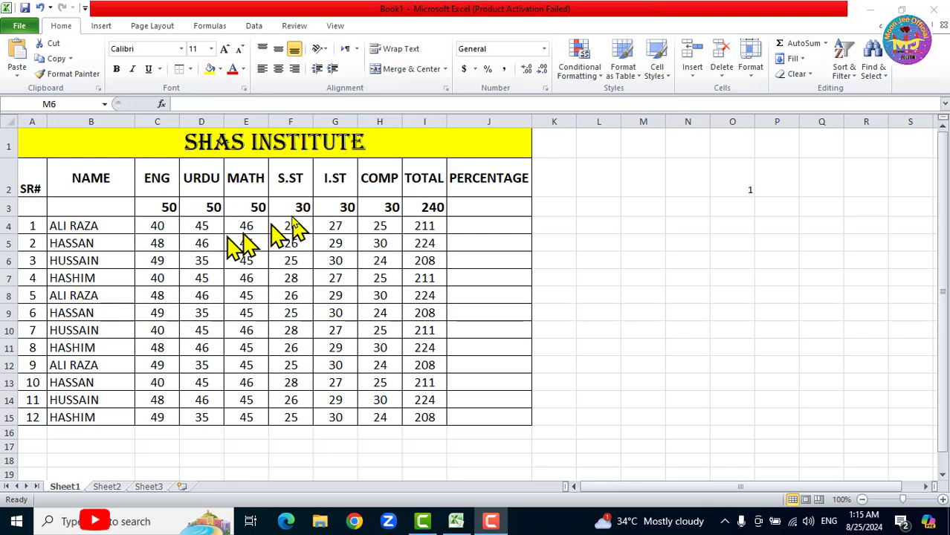
Step: Try to calculate the first student's percentage in J4 by dividing I4 by the maximum total, entering =I4/I
click(453, 224)
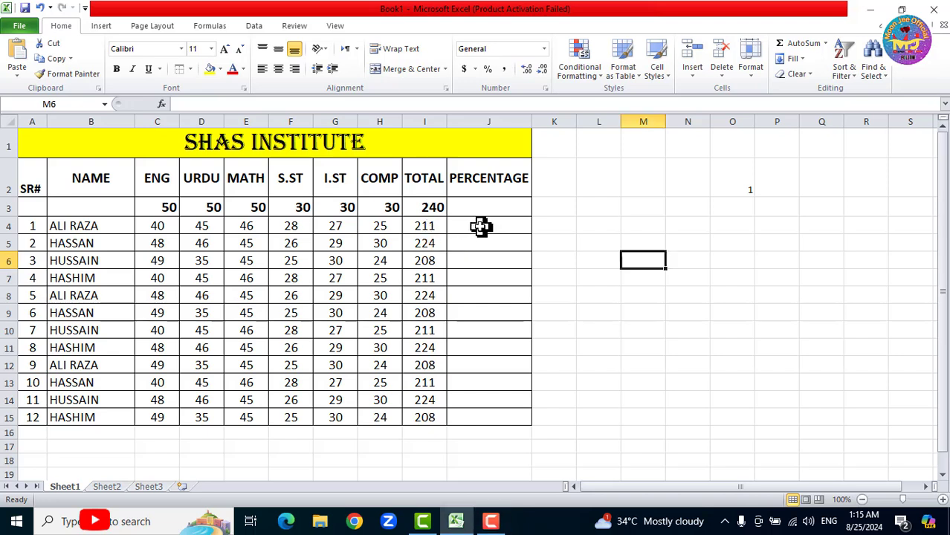
click(480, 227)
text(=)
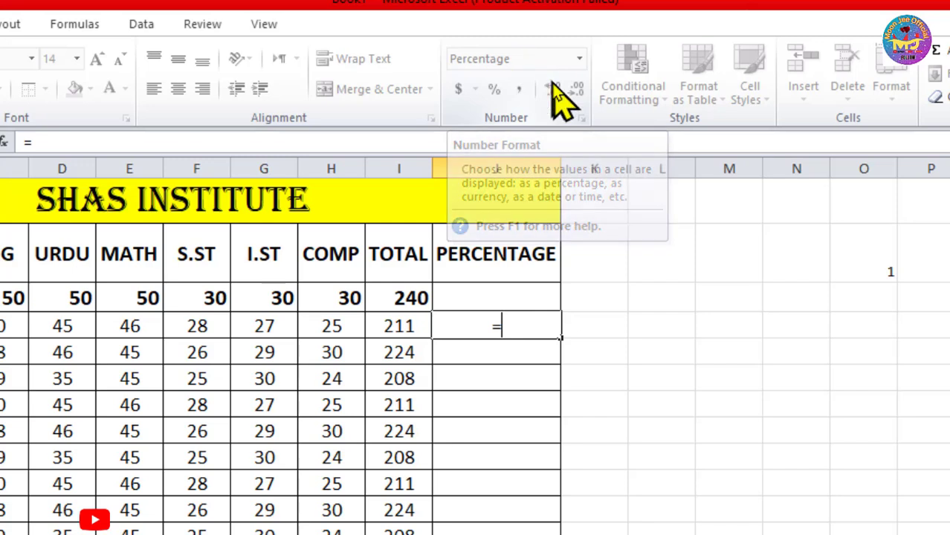
click(396, 327)
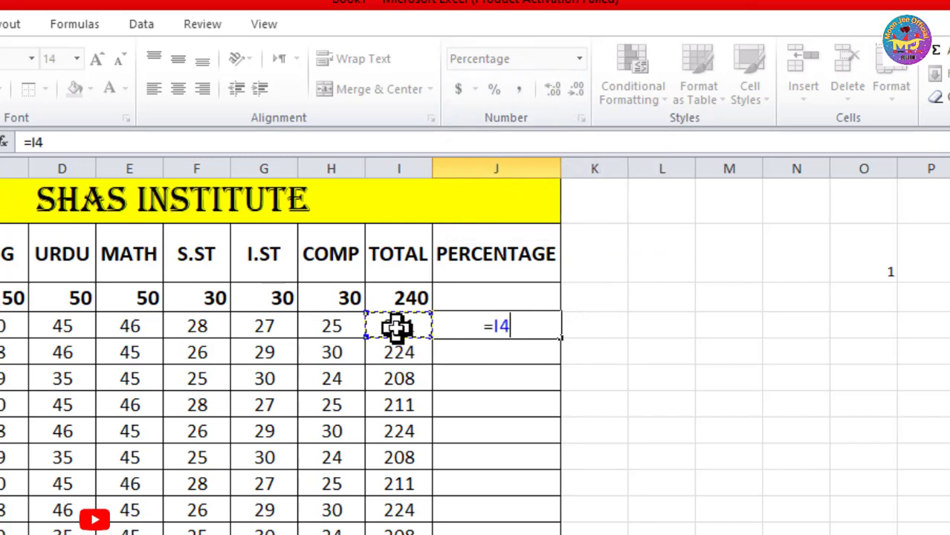
text(/)
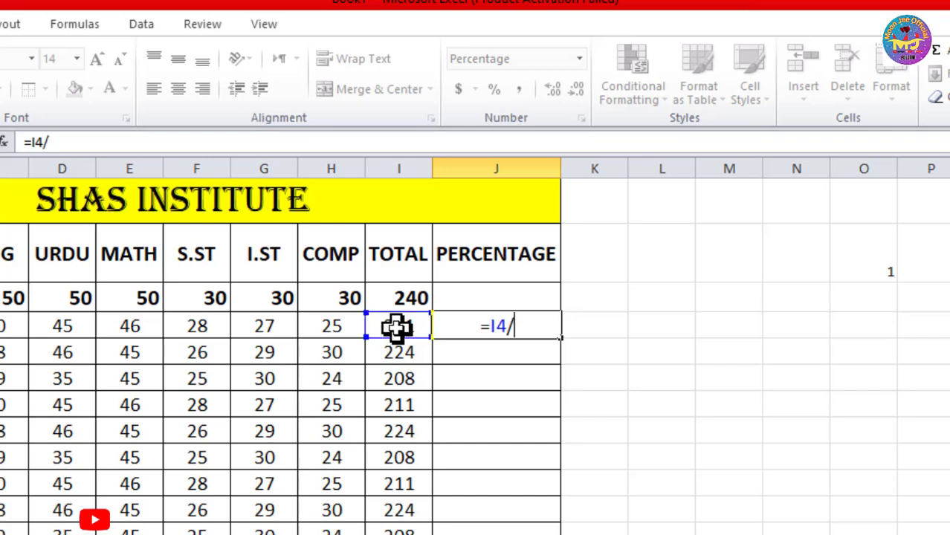
click(390, 301)
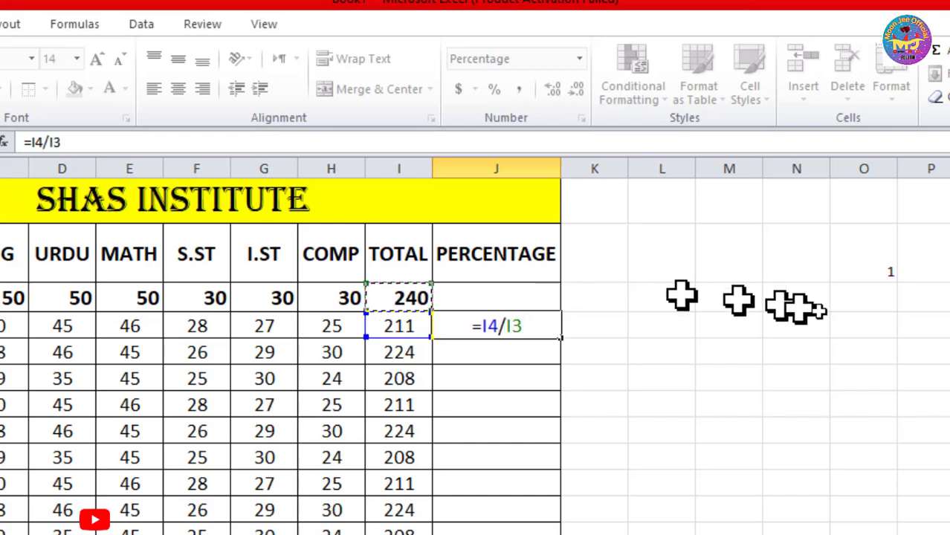
key(BackSpace)
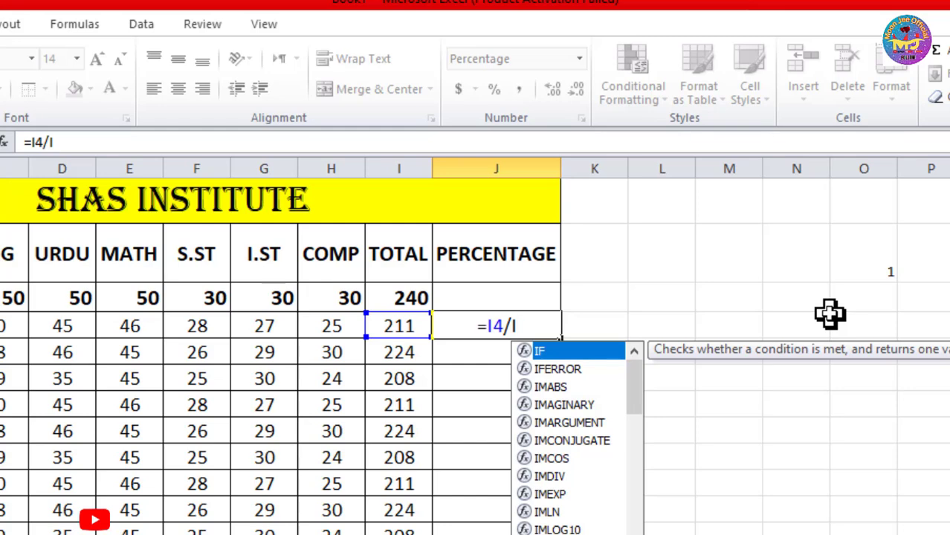
key(Return)
click(545, 324)
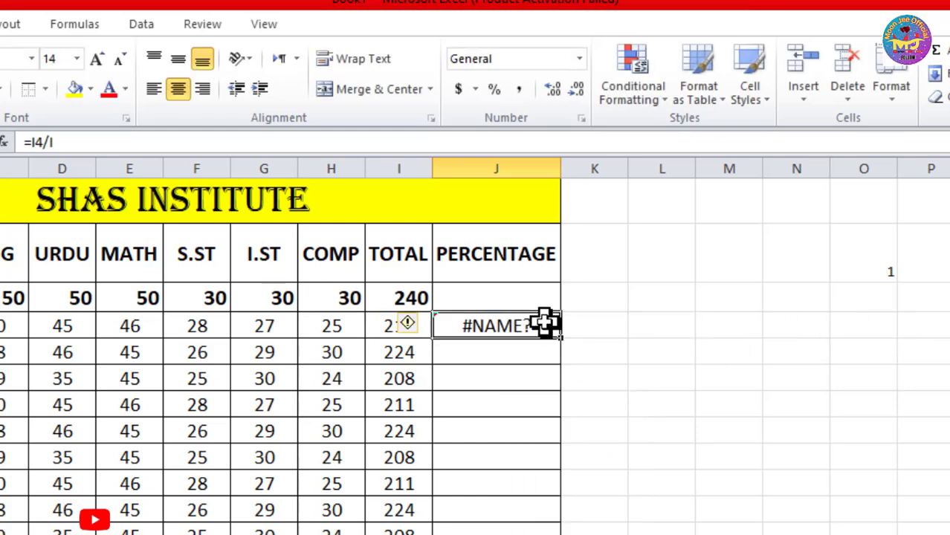
Step: Apply the Percentage format to J4 and replace its contents with the formula =I4/I3
key(ctrl+shift+5)
key(Delete)
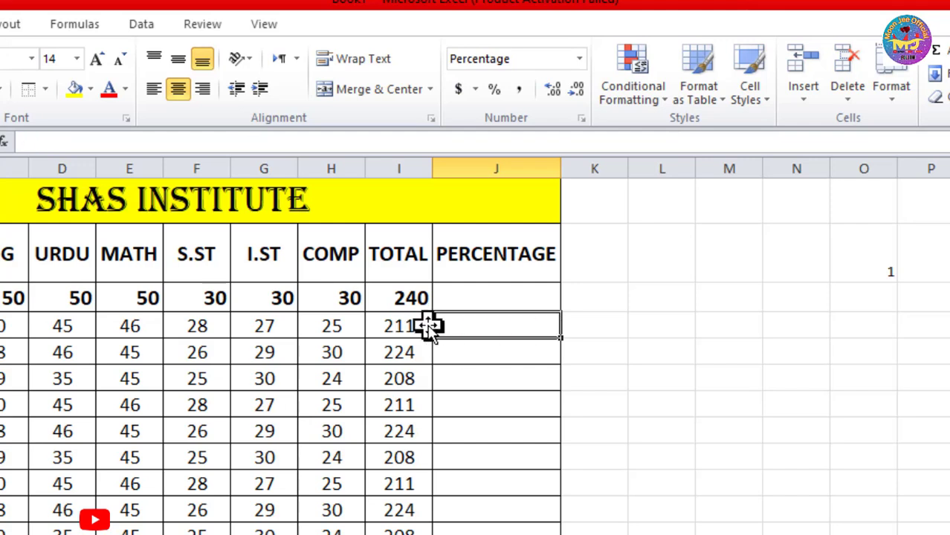
text(=)
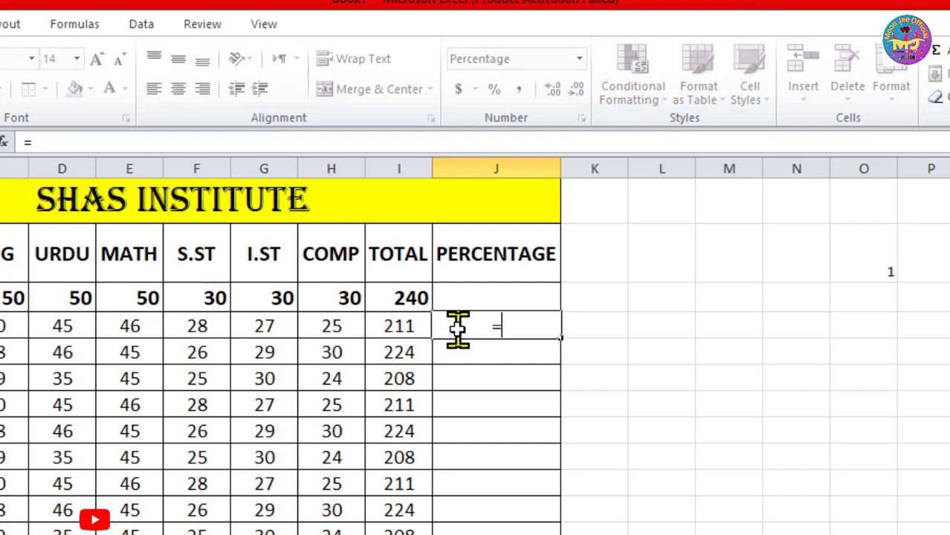
click(393, 326)
text(/)
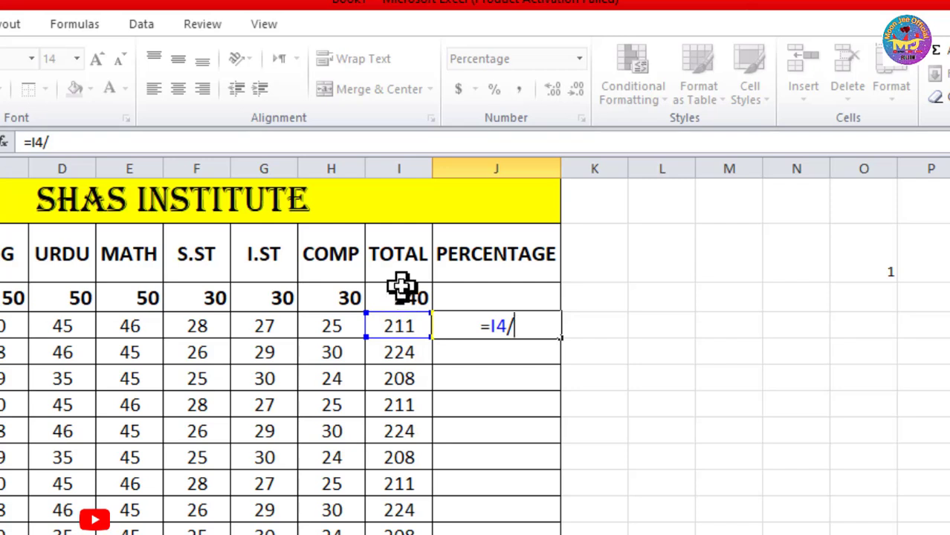
click(403, 299)
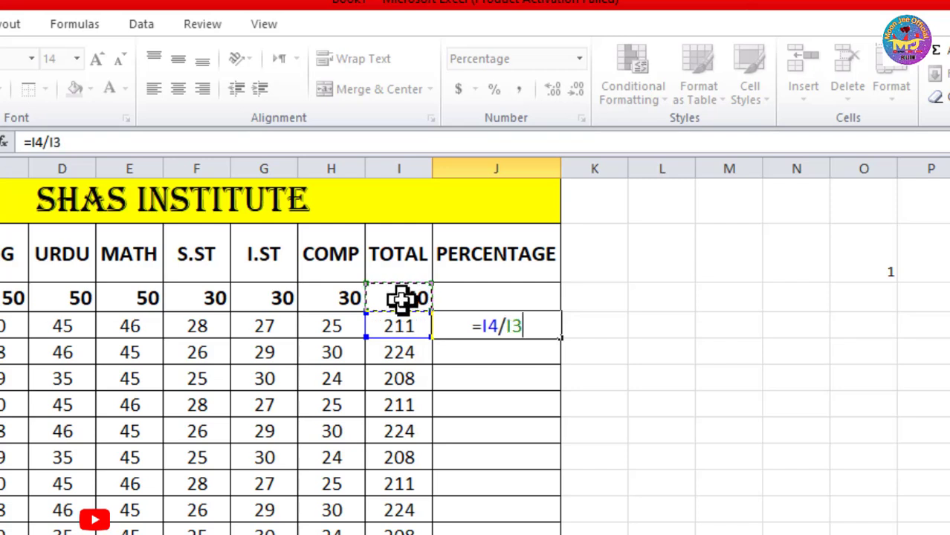
key(Return)
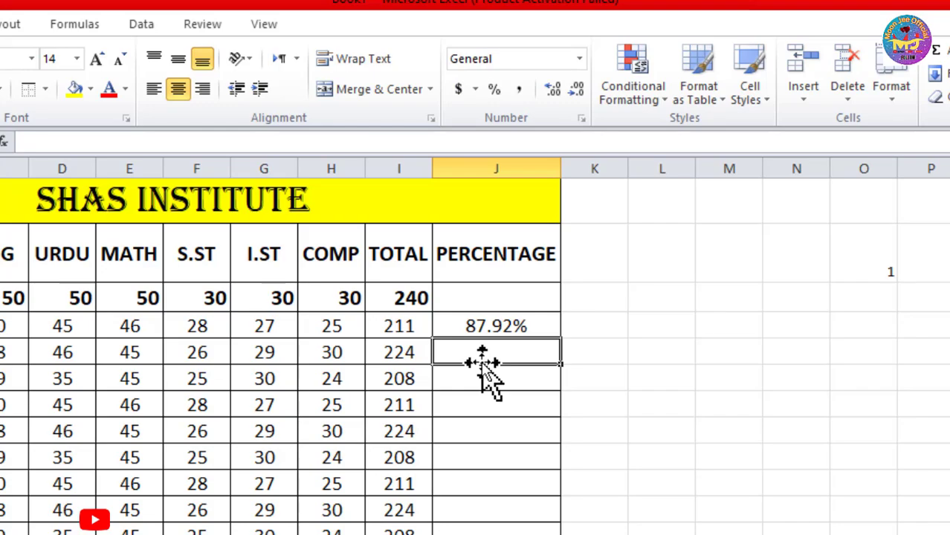
Step: Format the percentage in J4 to show 0 decimal places
click(484, 325)
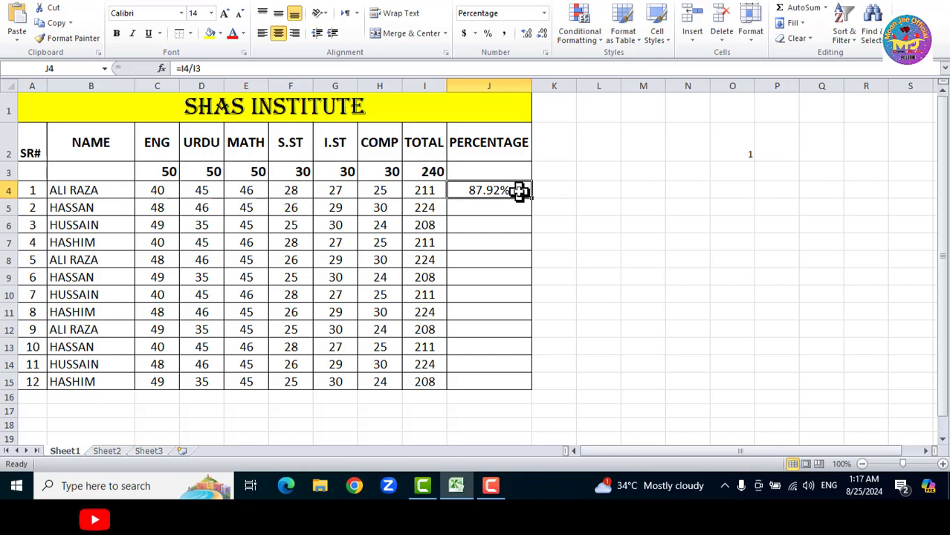
right_click(521, 194)
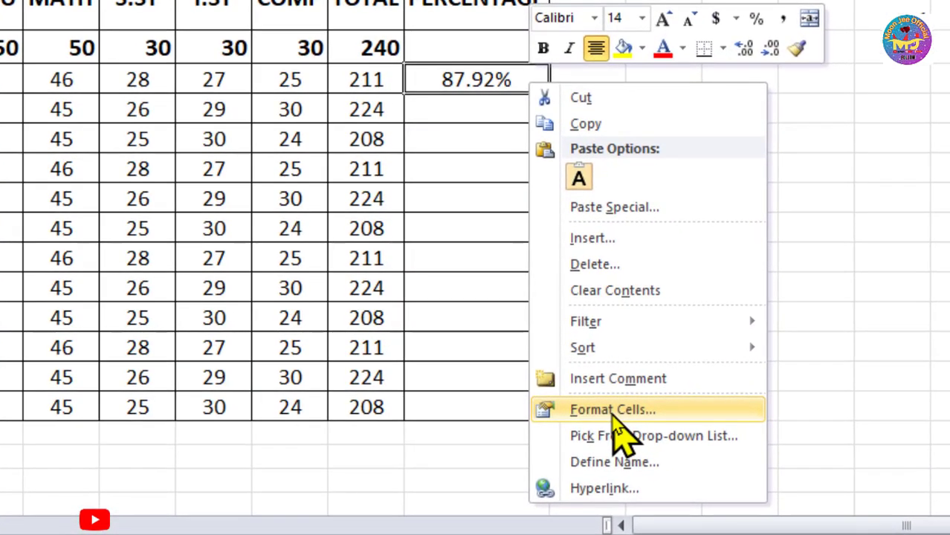
click(614, 413)
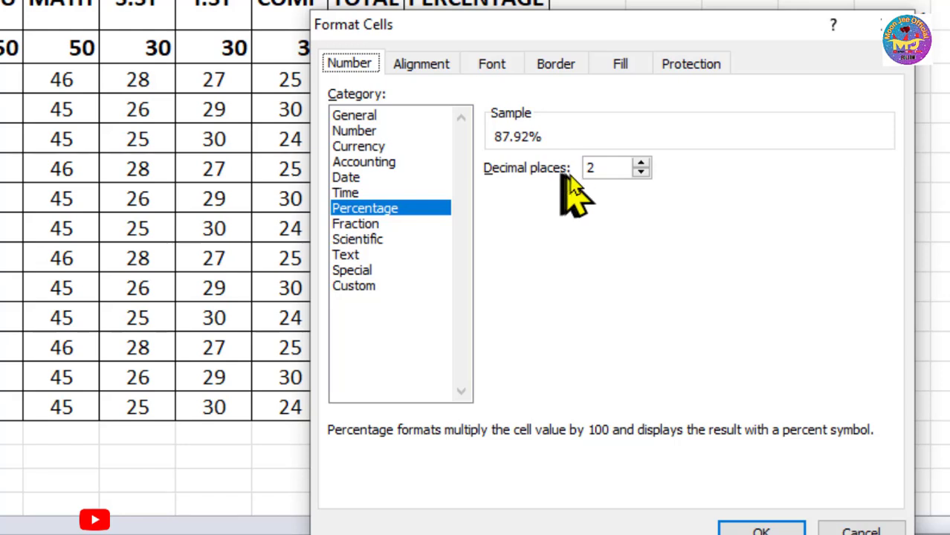
click(641, 172)
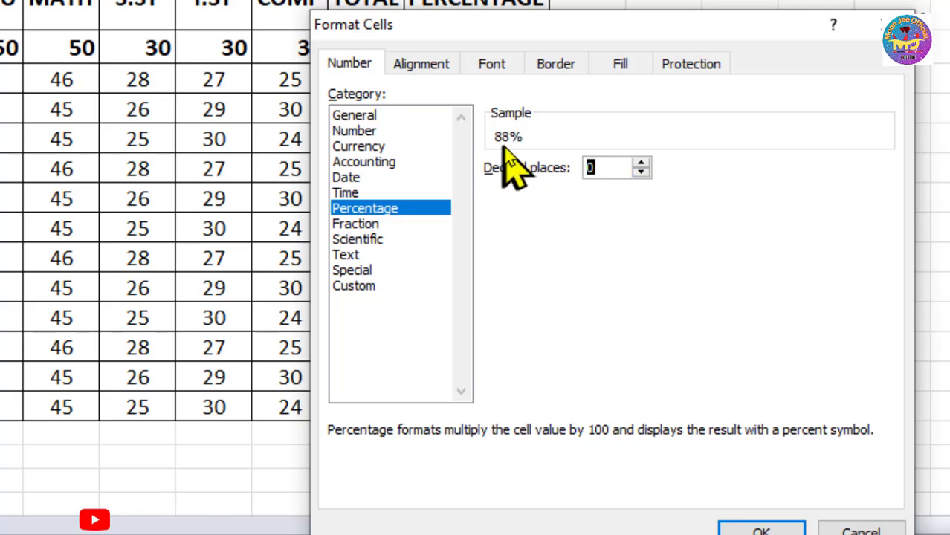
click(762, 528)
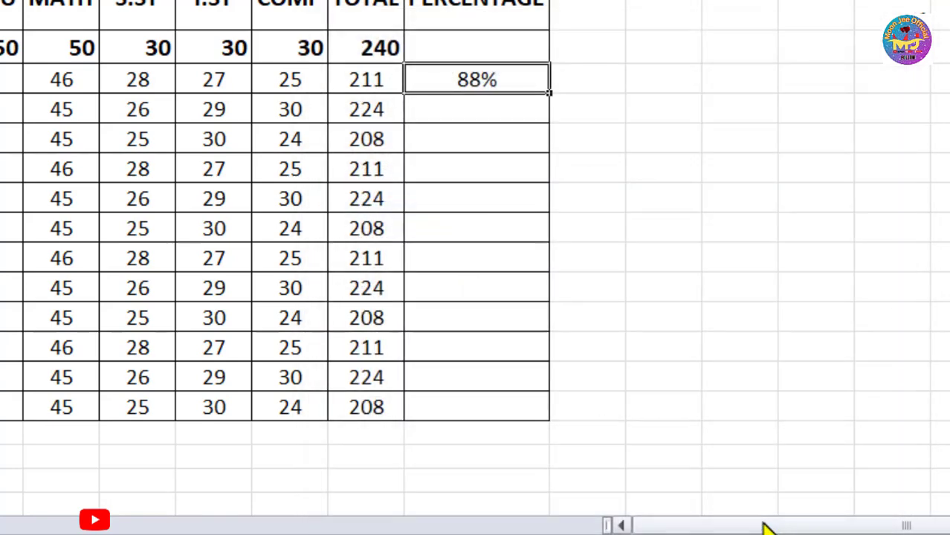
Step: Fill the percentage formula from J4 down through J15 for all students
click(640, 83)
click(499, 81)
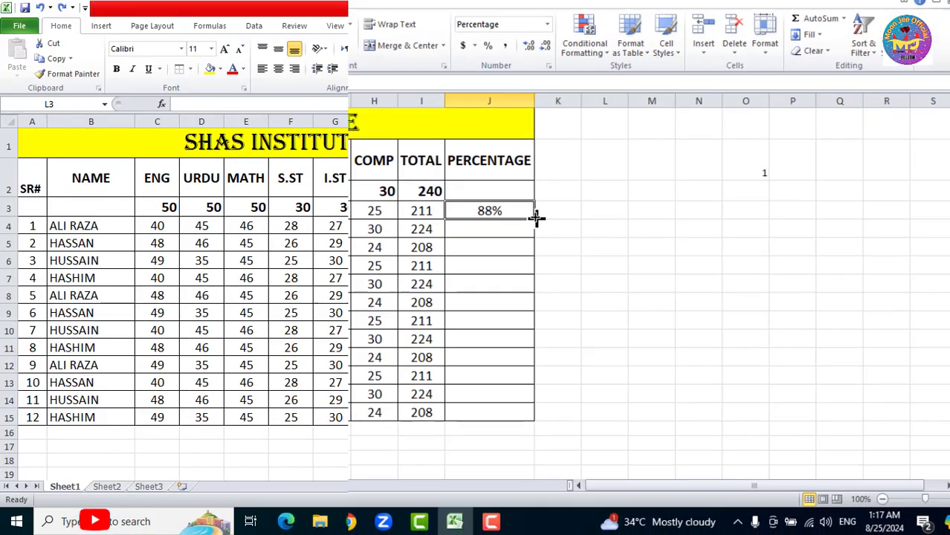
double_click(550, 93)
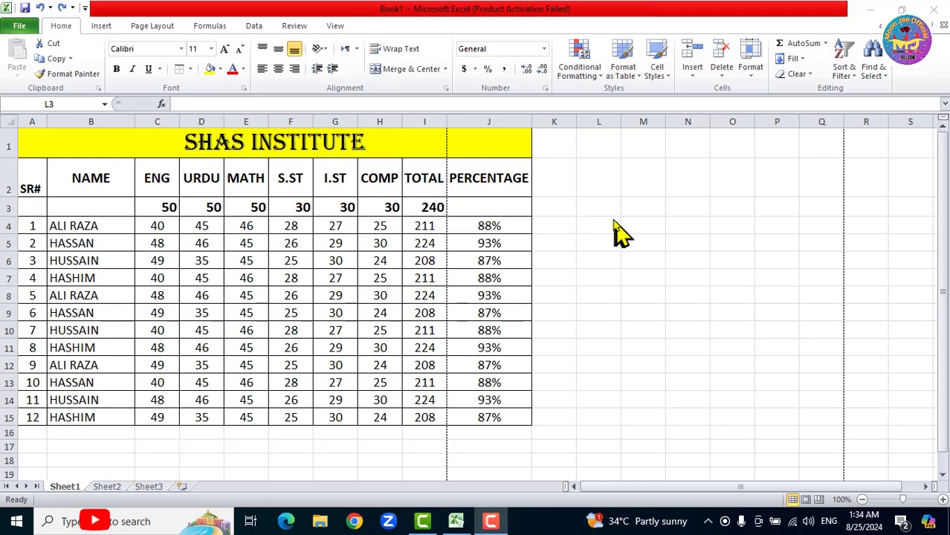
Step: Calculate the first student's lost marks in L3 with the subtraction formula =I3-I4
click(596, 202)
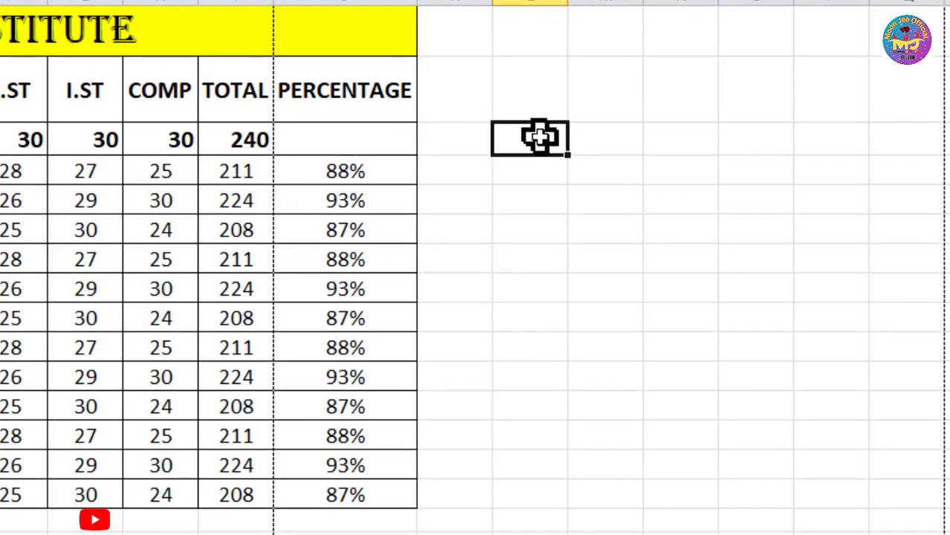
double_click(540, 137)
text(=)
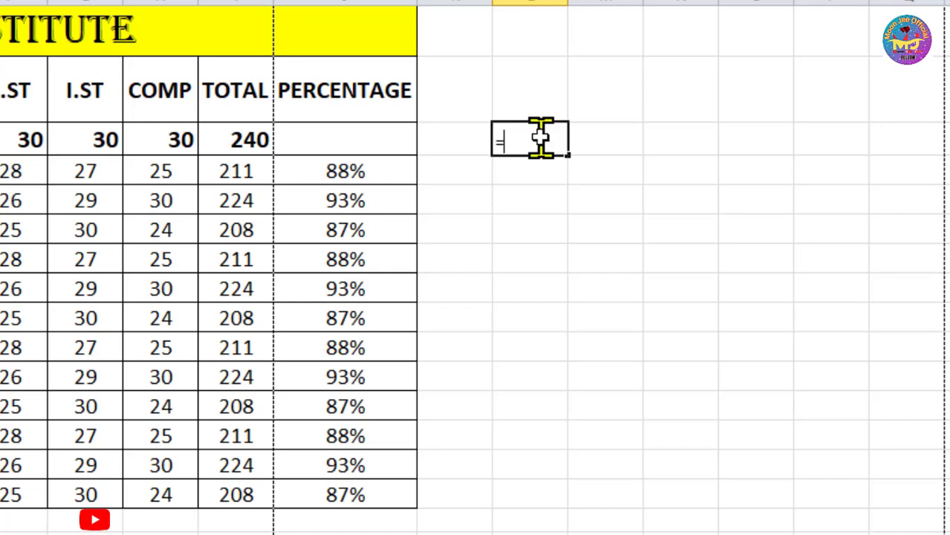
click(240, 137)
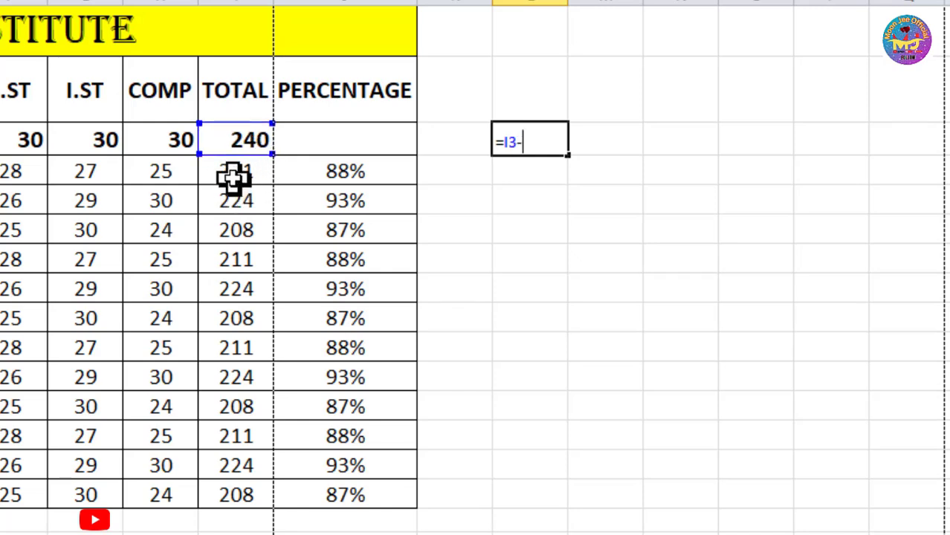
click(232, 176)
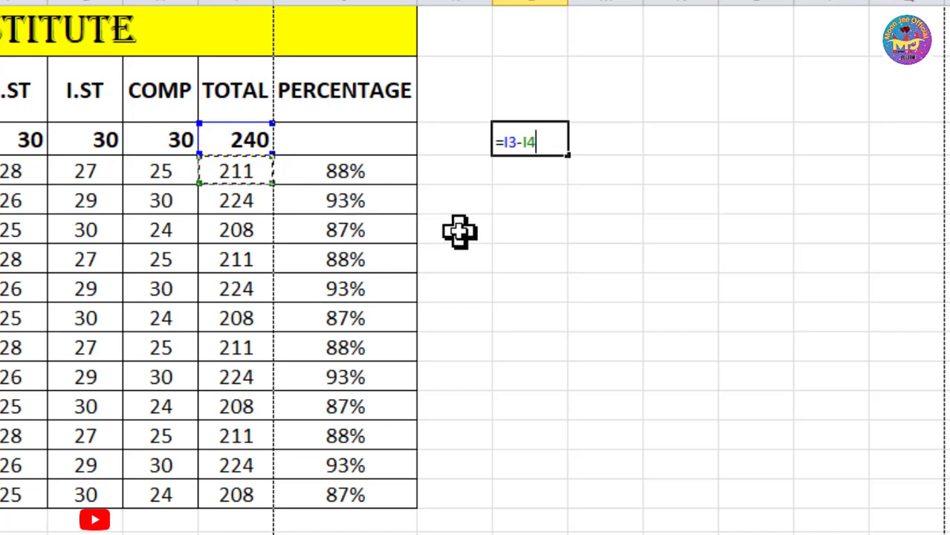
key(Return)
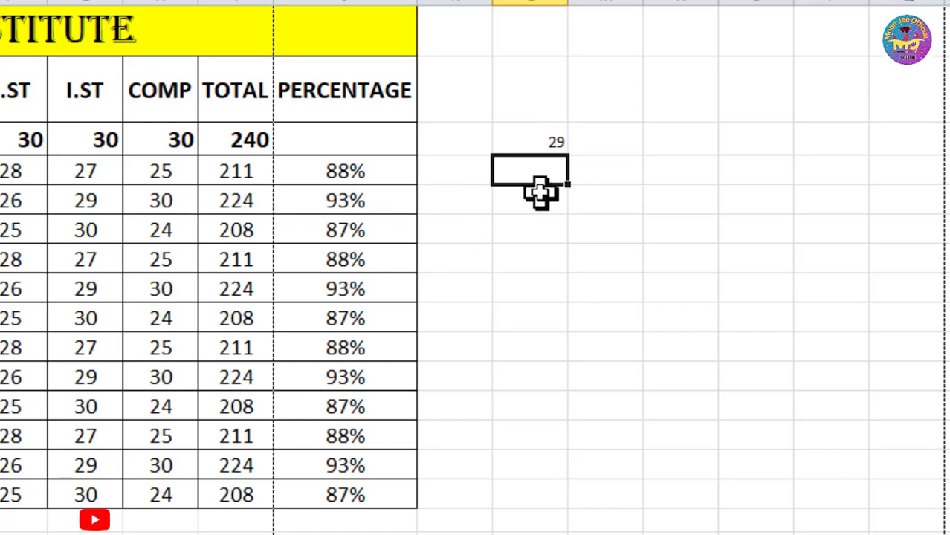
Step: Subtract the second student's total from the maximum total in L4 with the formula =I3-I5
text(=)
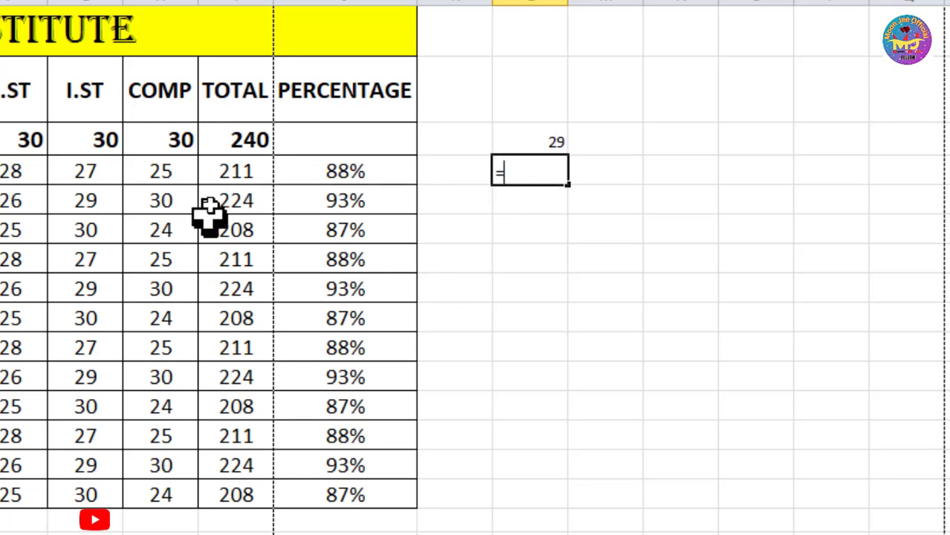
click(237, 139)
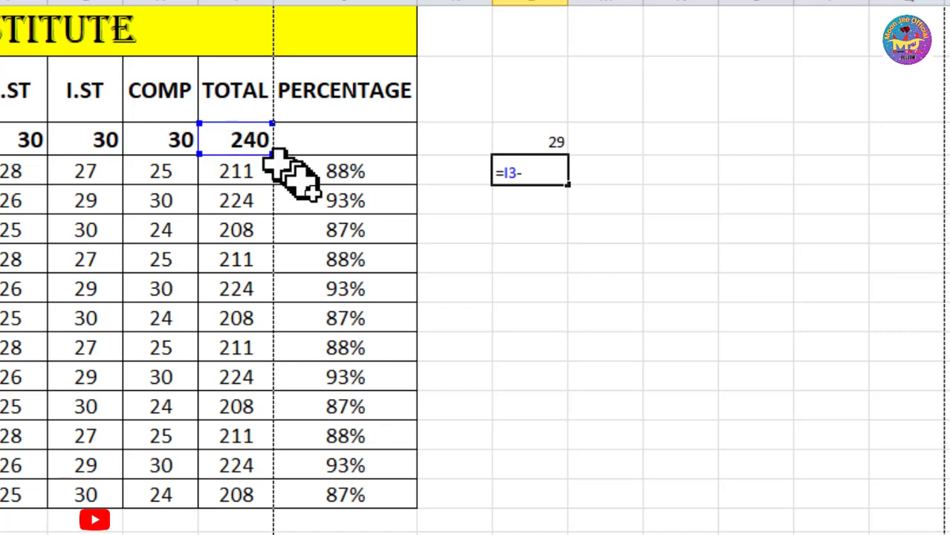
text(-)
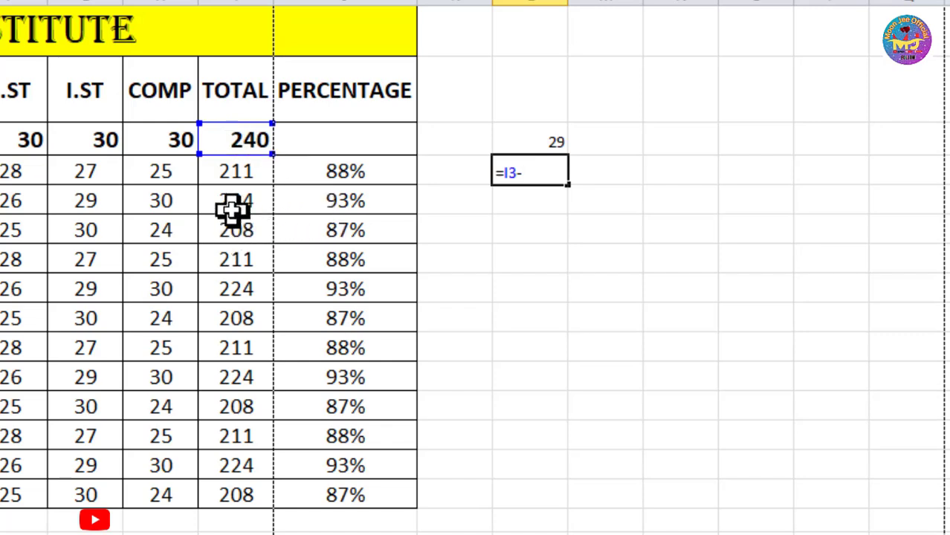
click(231, 207)
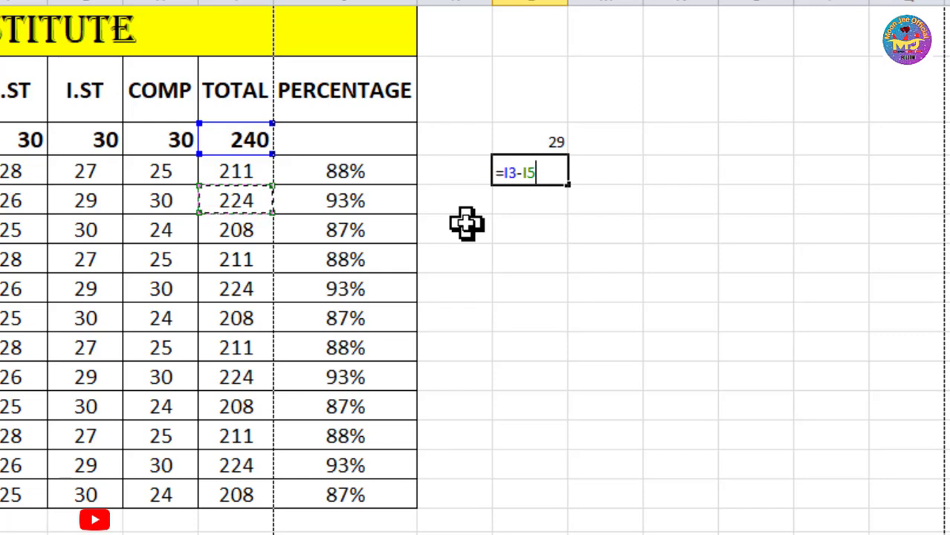
key(Return)
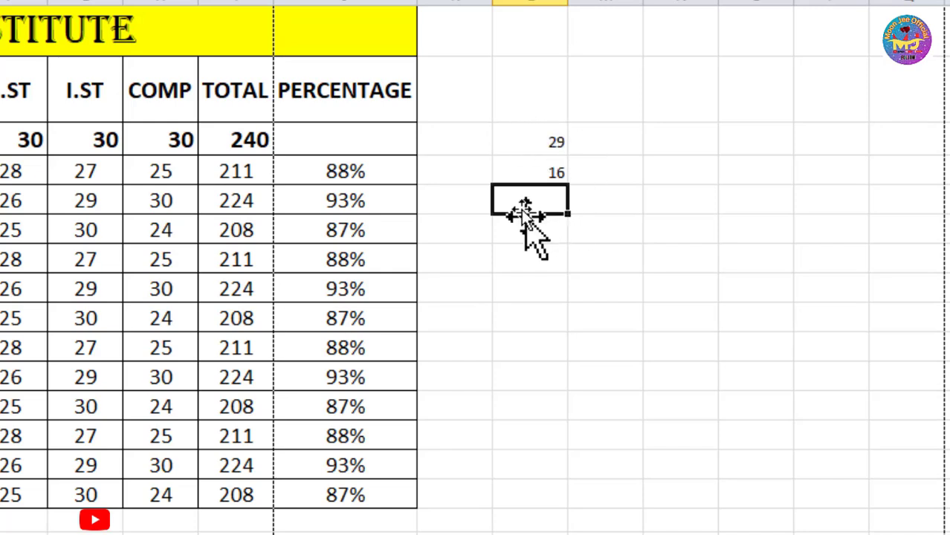
Step: Multiply the two subtraction results in L5 with the formula =L3*L4
text(=)
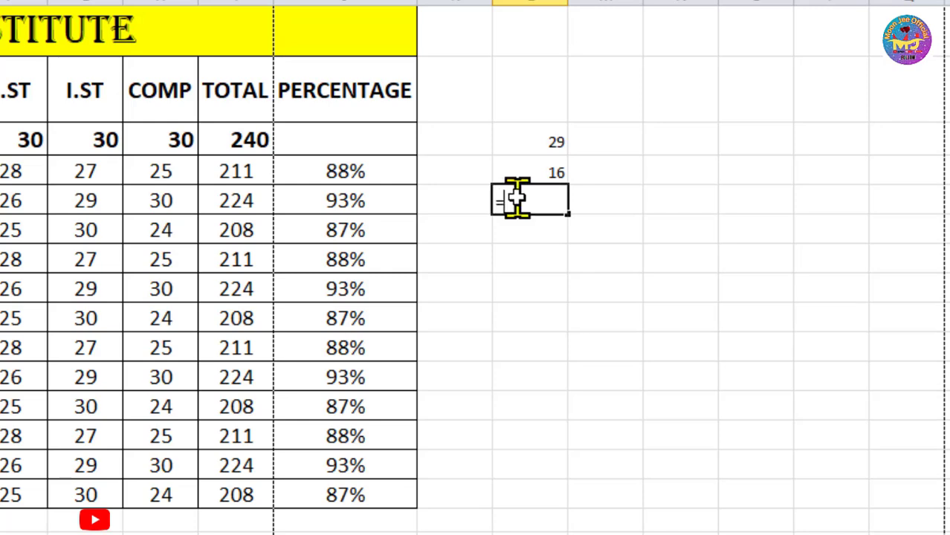
click(535, 136)
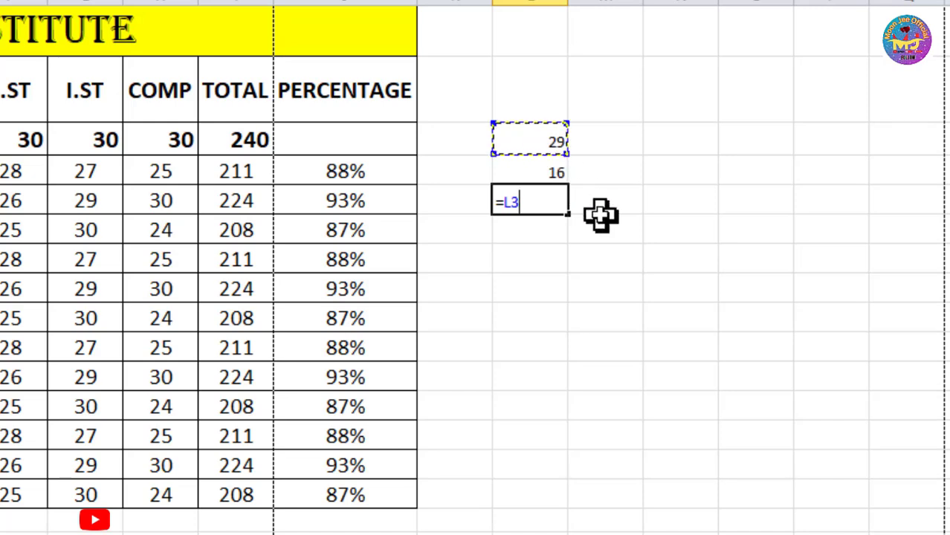
text(*)
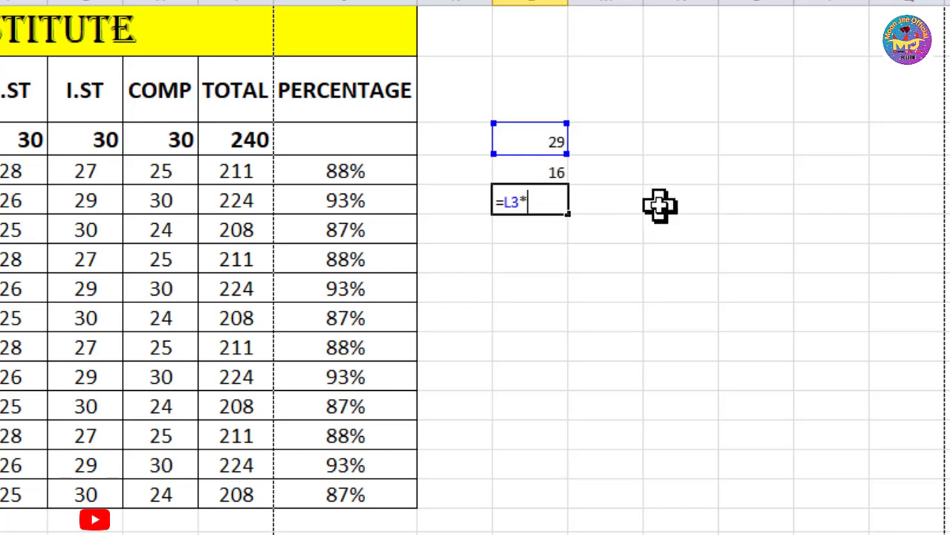
click(539, 172)
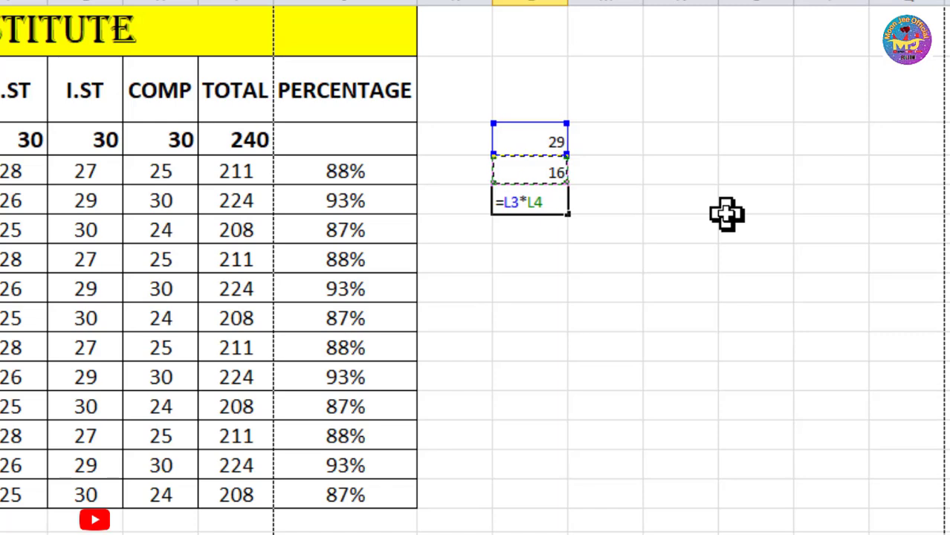
key(Return)
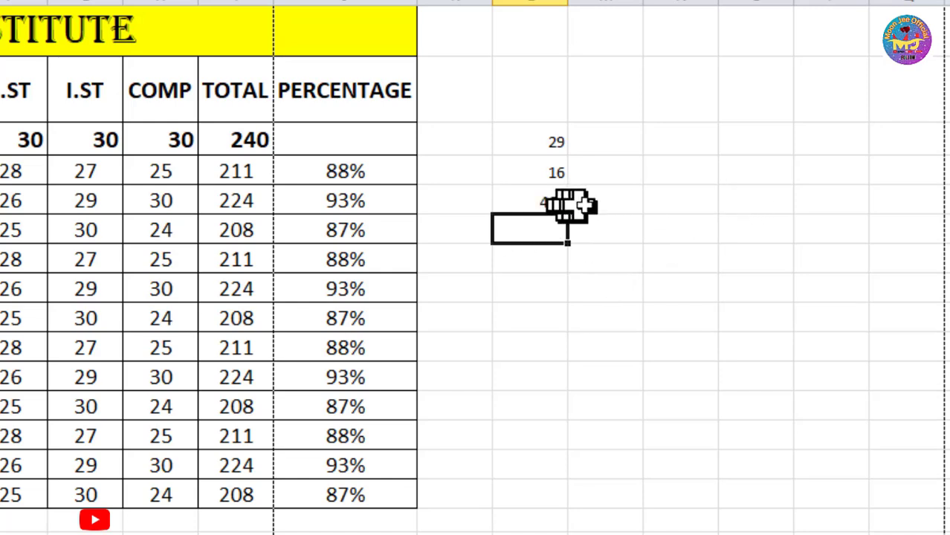
click(537, 200)
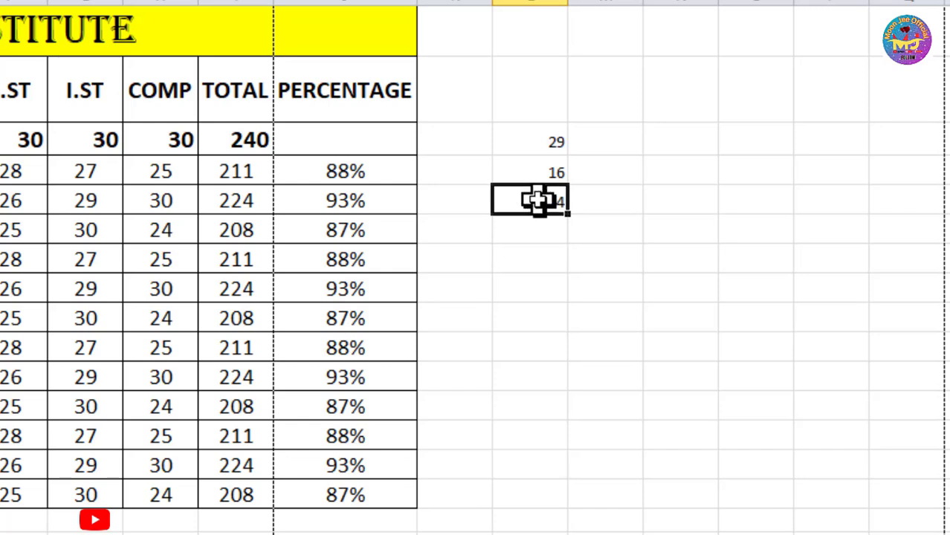
Step: Divide the product by the second difference in M5 with the formula =L5/L4
click(599, 199)
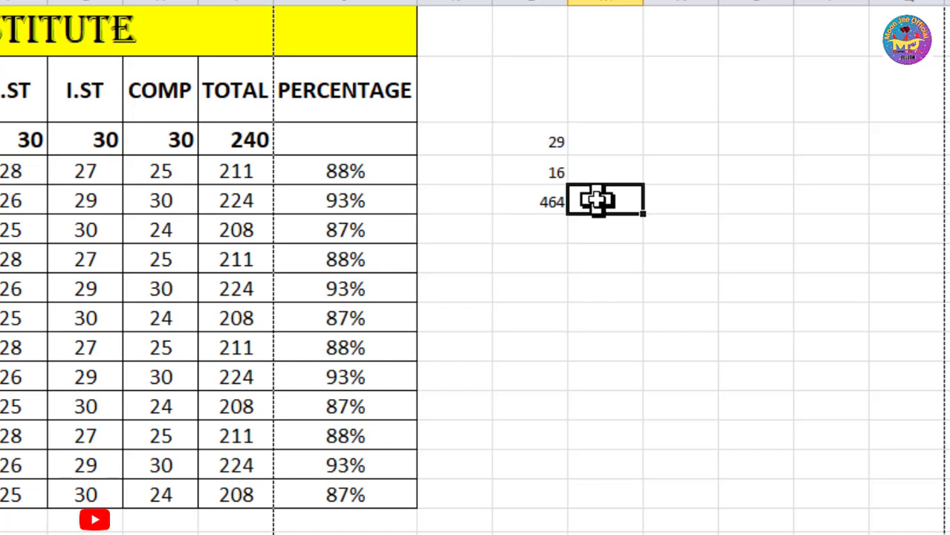
text(=)
click(538, 207)
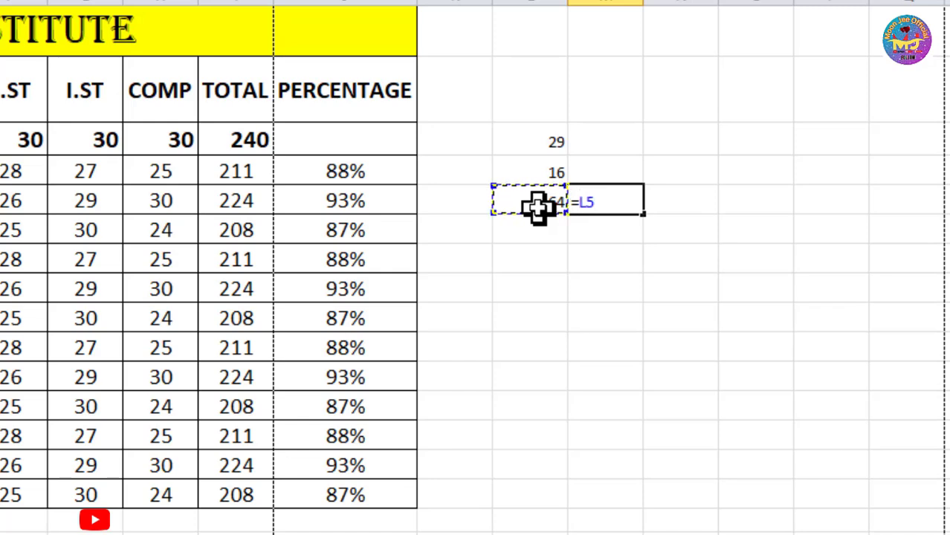
text(/)
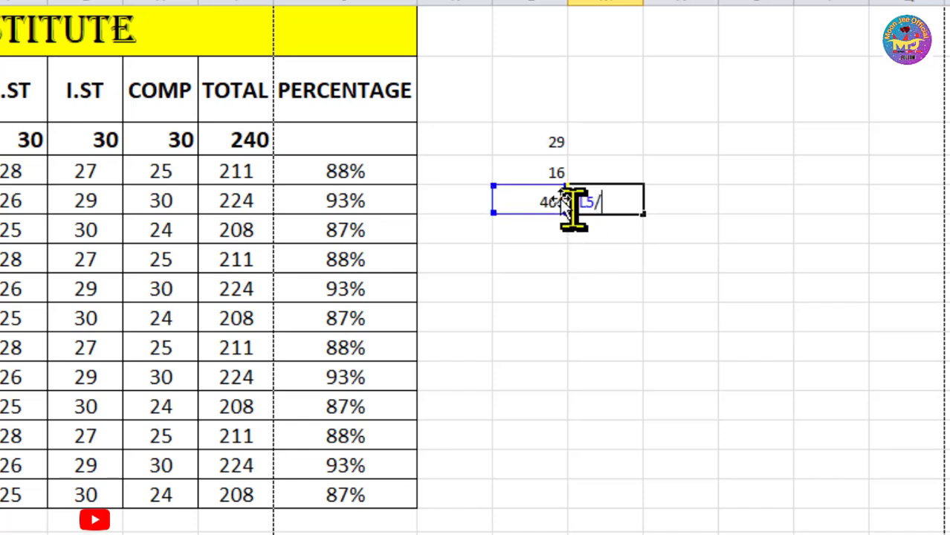
click(539, 174)
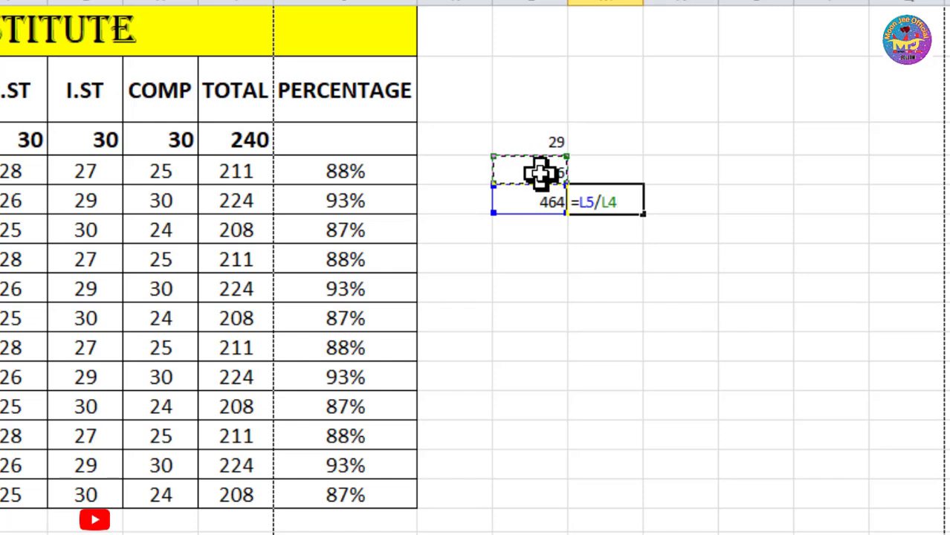
key(Return)
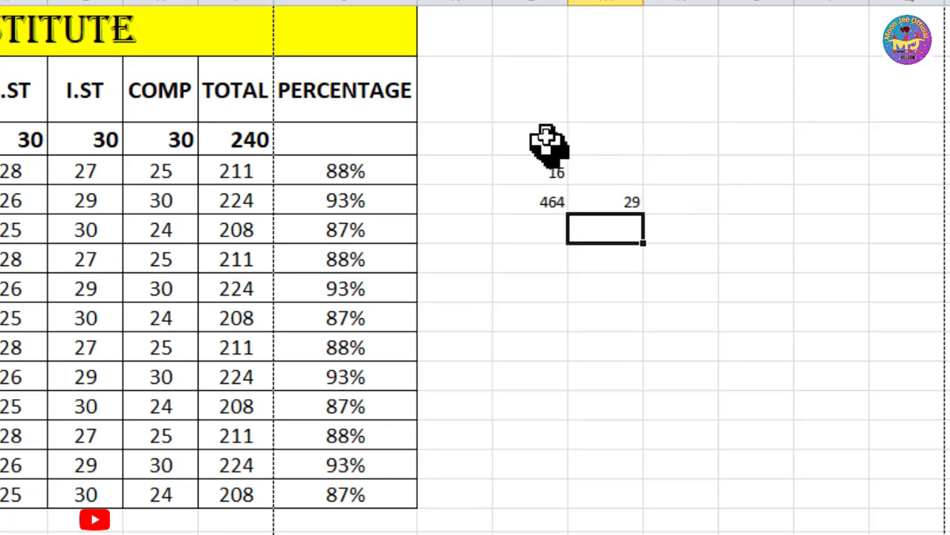
Step: Clear the practice formulas from L3, L4, L5 and M5 beside the marks table
drag(513, 124, 649, 238)
key(F2)
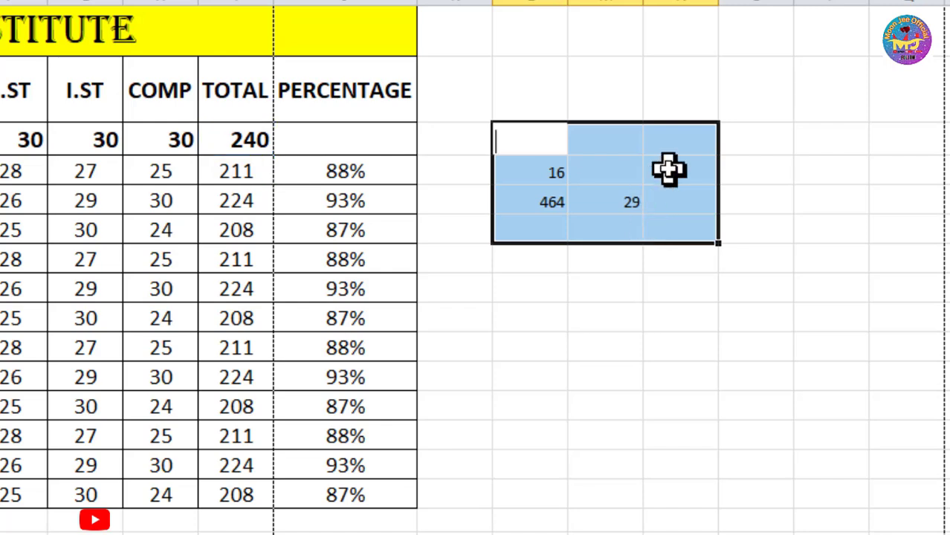
click(764, 223)
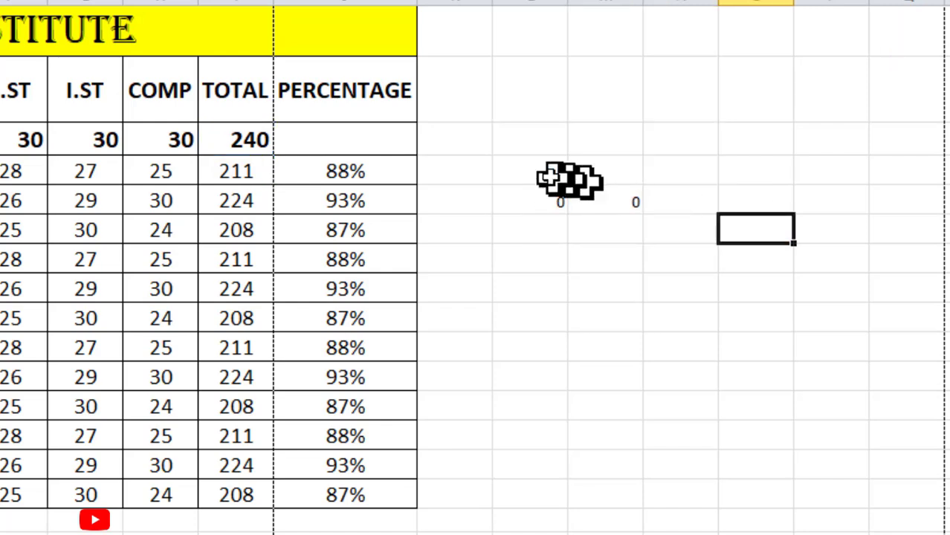
click(532, 171)
key(Delete)
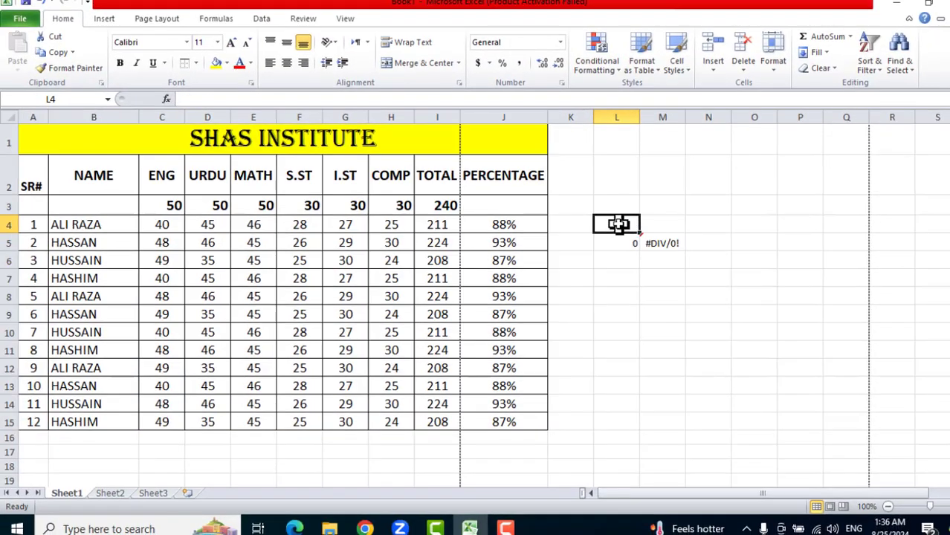
click(654, 250)
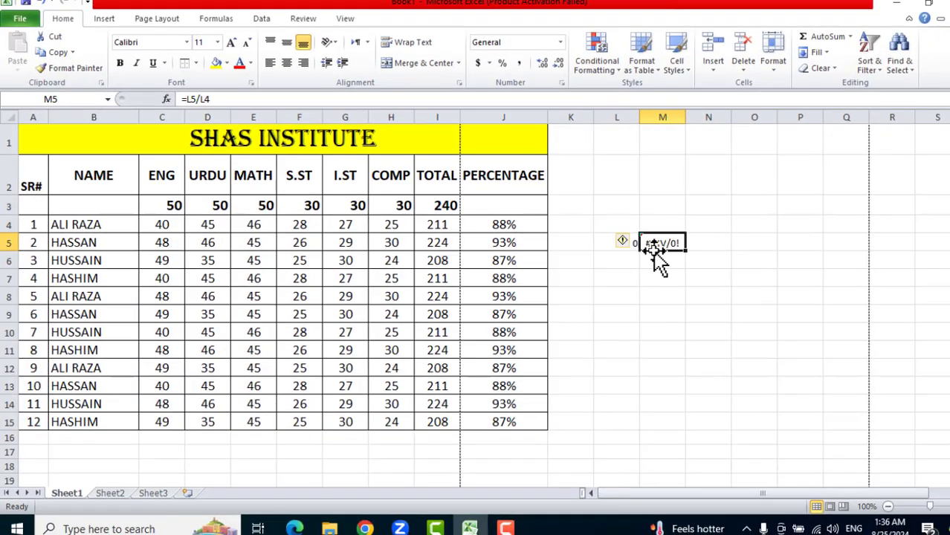
click(611, 238)
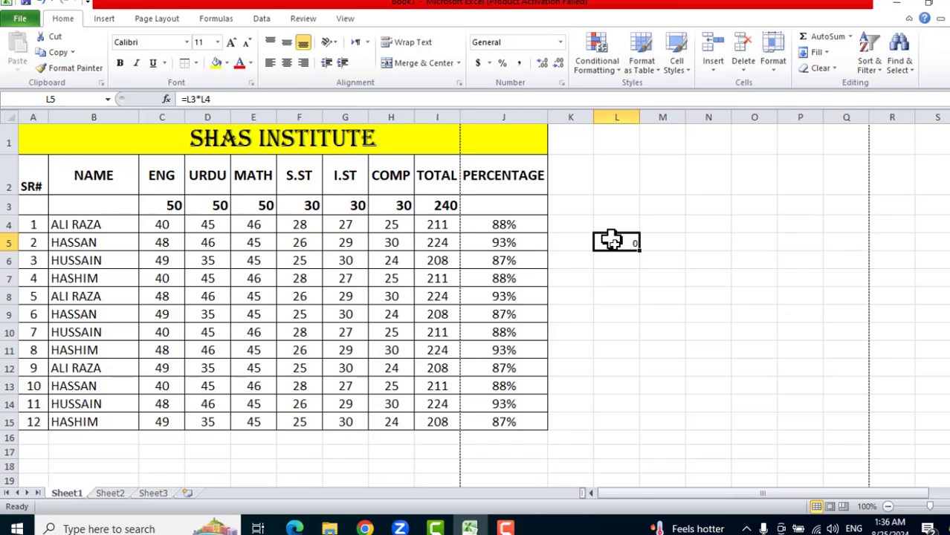
click(752, 256)
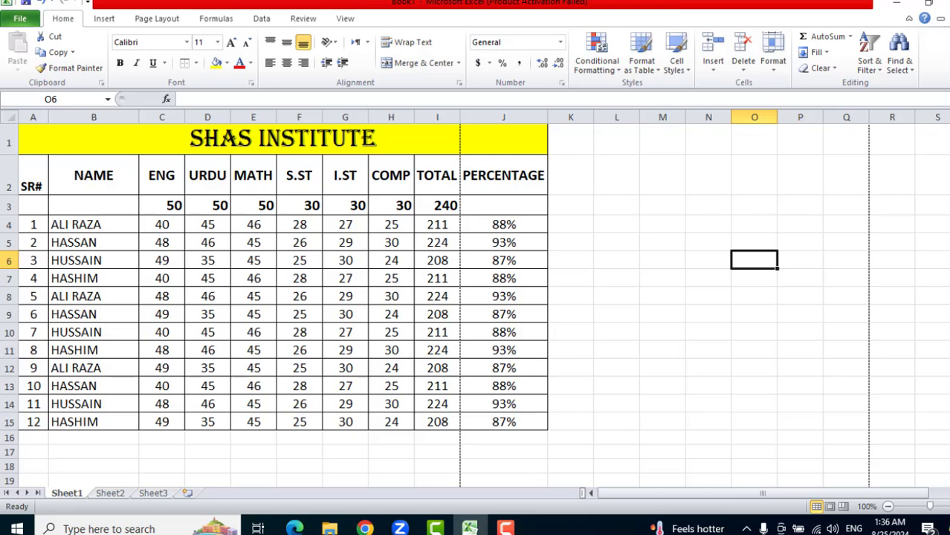
drag(949, 189, 949, 199)
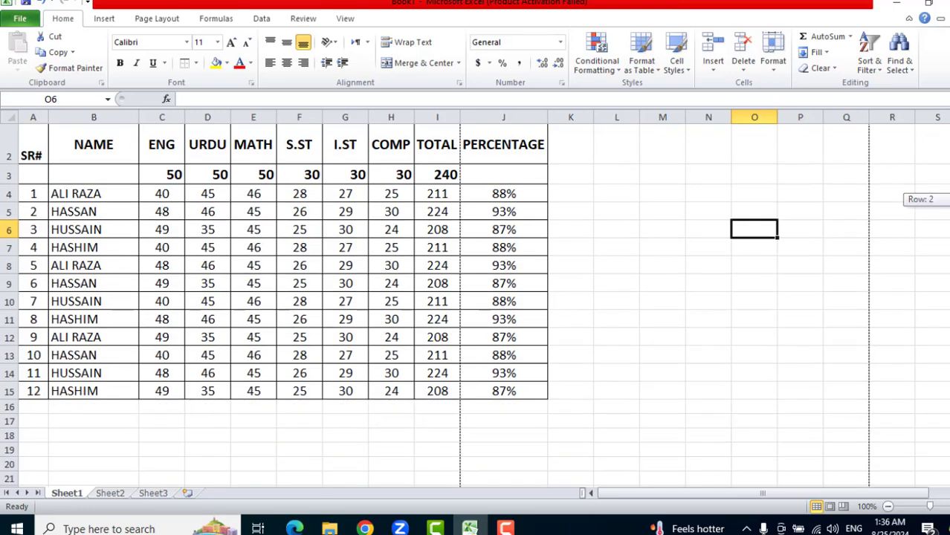
Step: Enter SUN in C17 below the marks table and autofill the weekdays across to SAT in I17
click(147, 426)
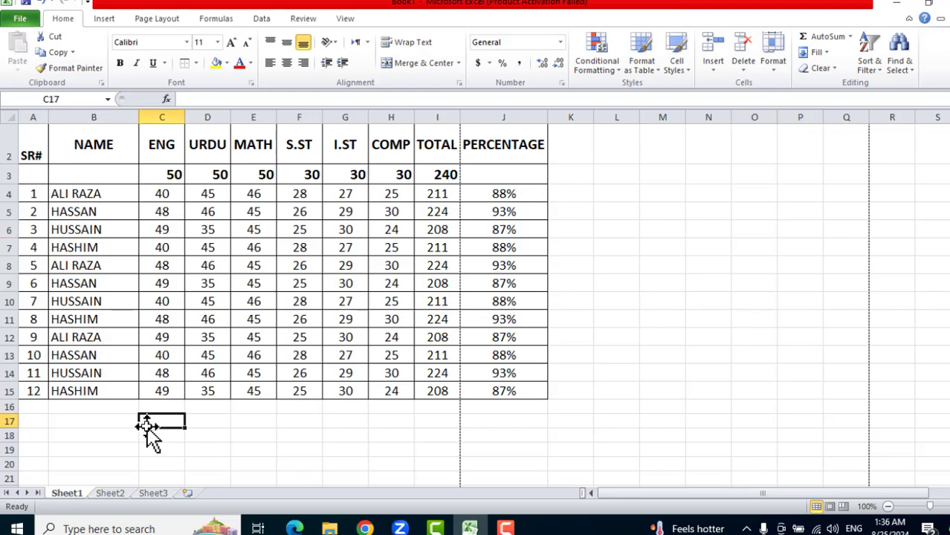
text(SUN)
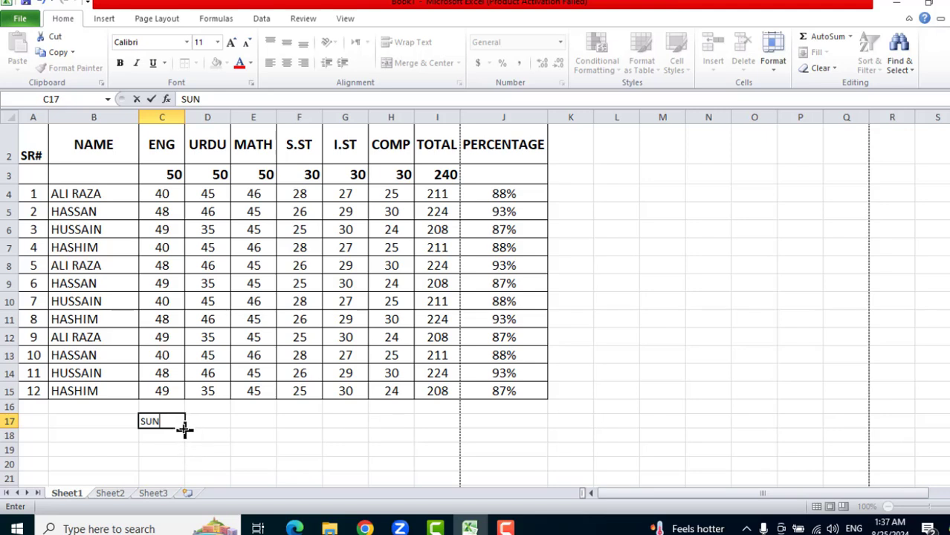
drag(185, 429, 446, 431)
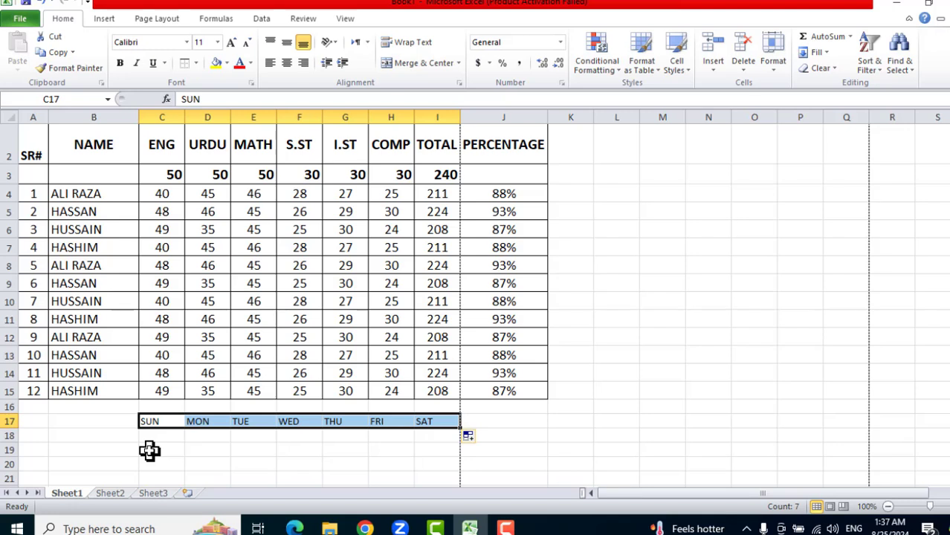
Step: Enter JAN in K3 beside the marks table and autofill the months across to JUL in Q3
click(571, 177)
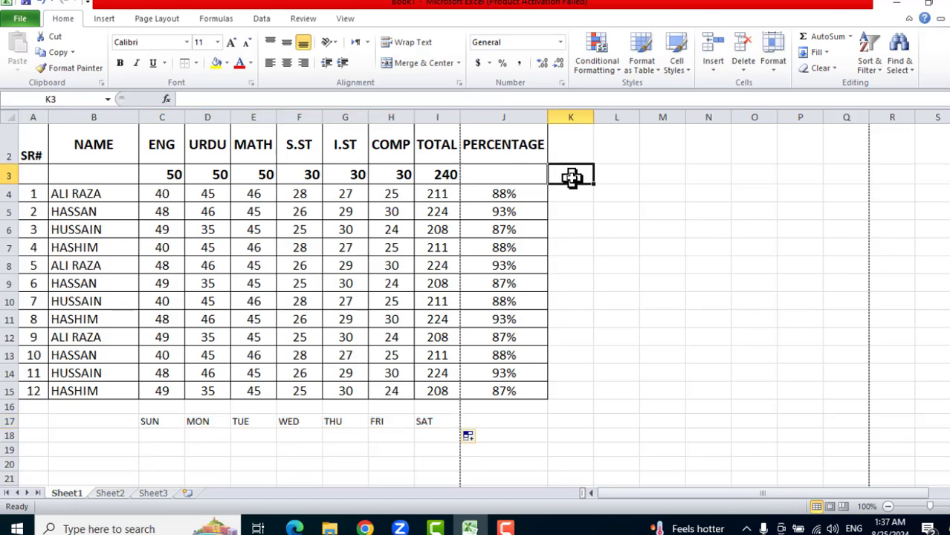
text(JAN)
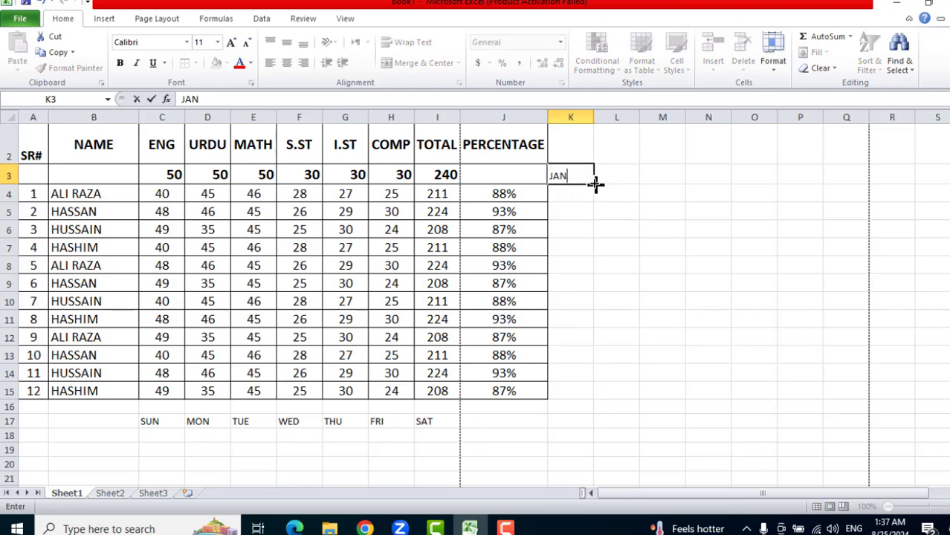
drag(595, 184, 857, 187)
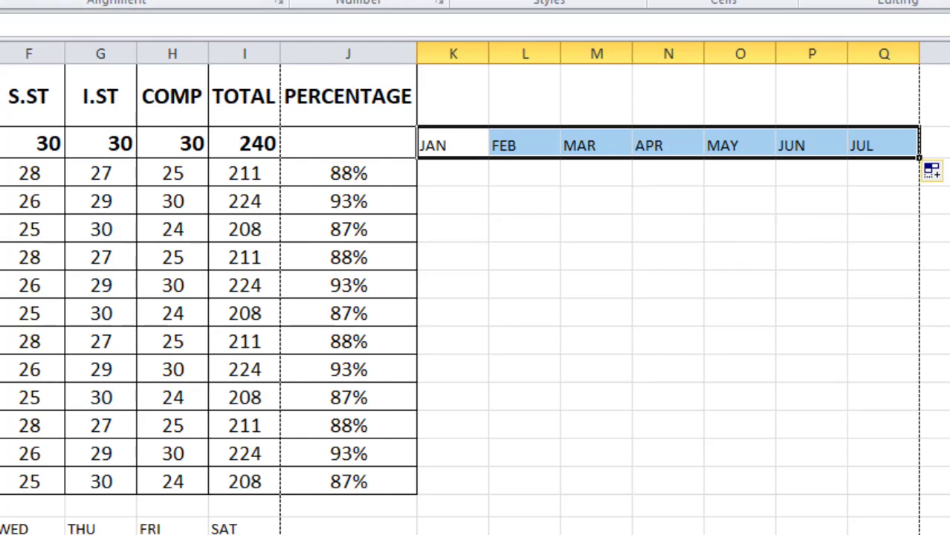
Step: Insert a Basic Block List SmartArt graphic on the sheet and delete it again
key(alt+n)
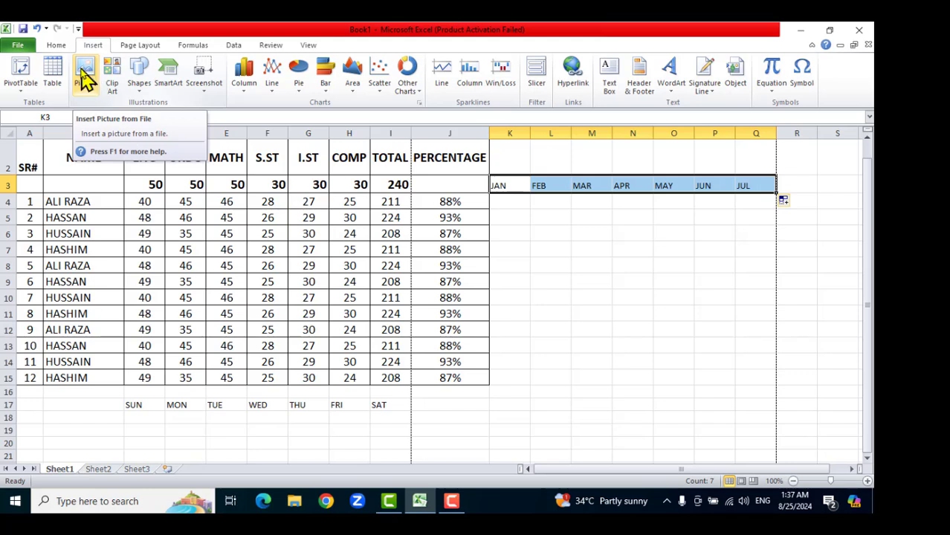
click(140, 86)
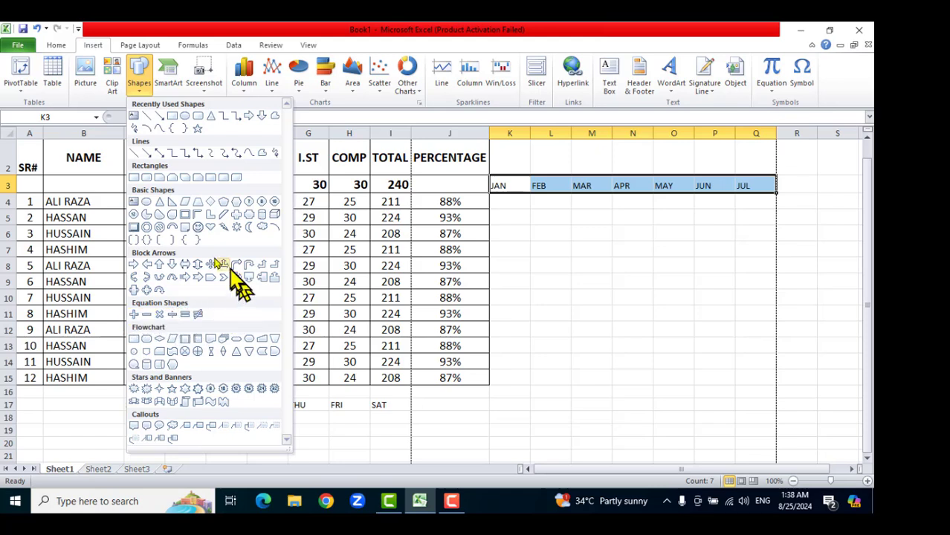
click(171, 70)
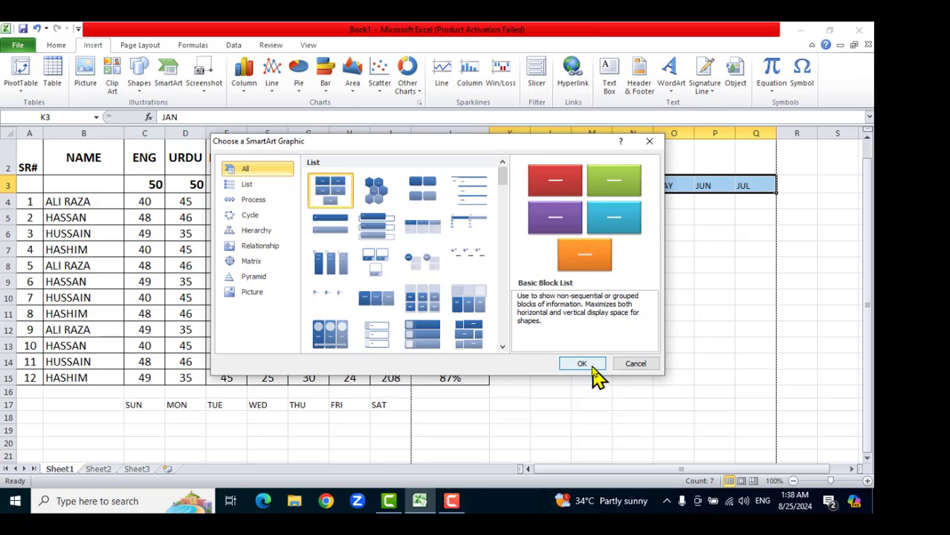
click(588, 364)
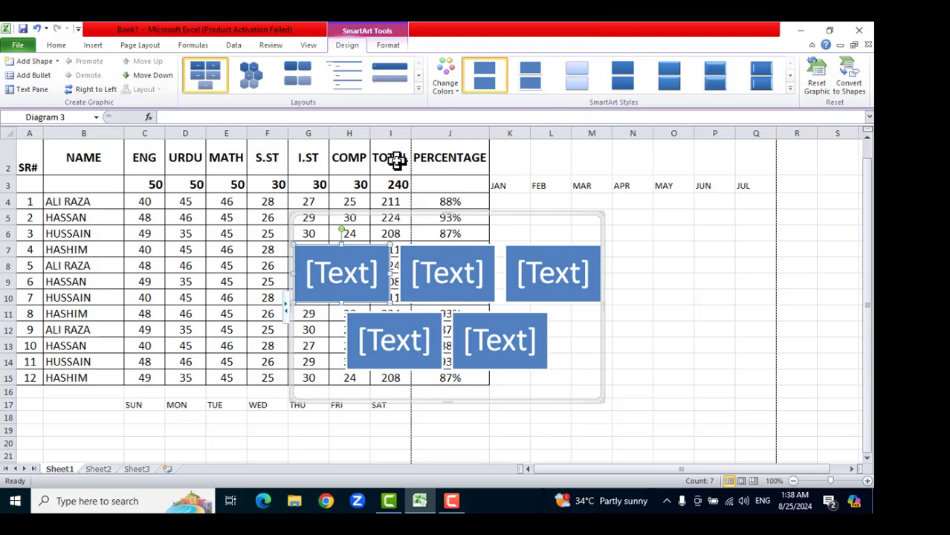
key(Delete)
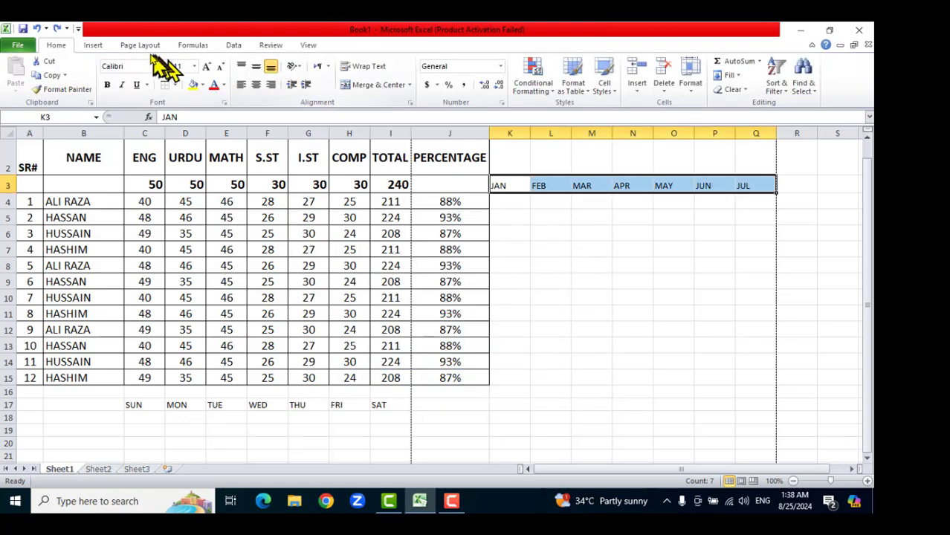
click(93, 46)
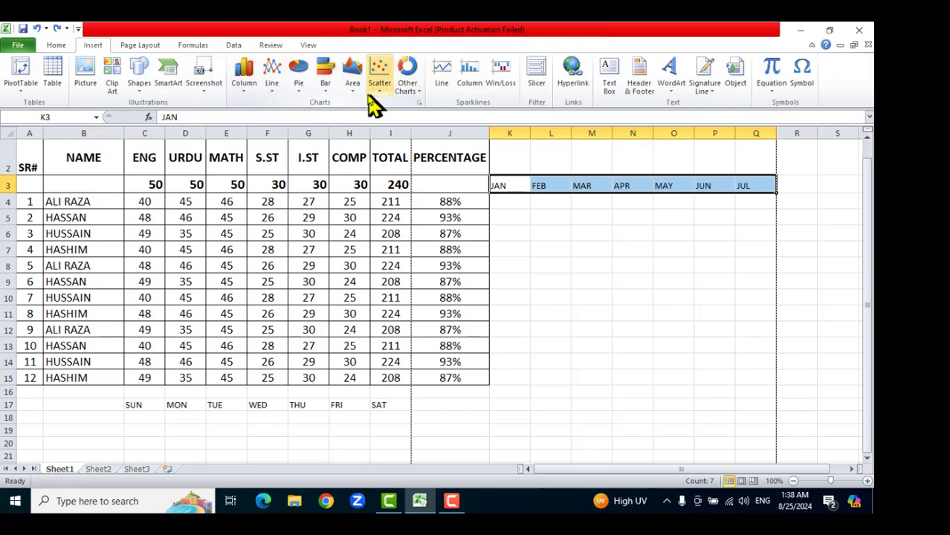
click(245, 78)
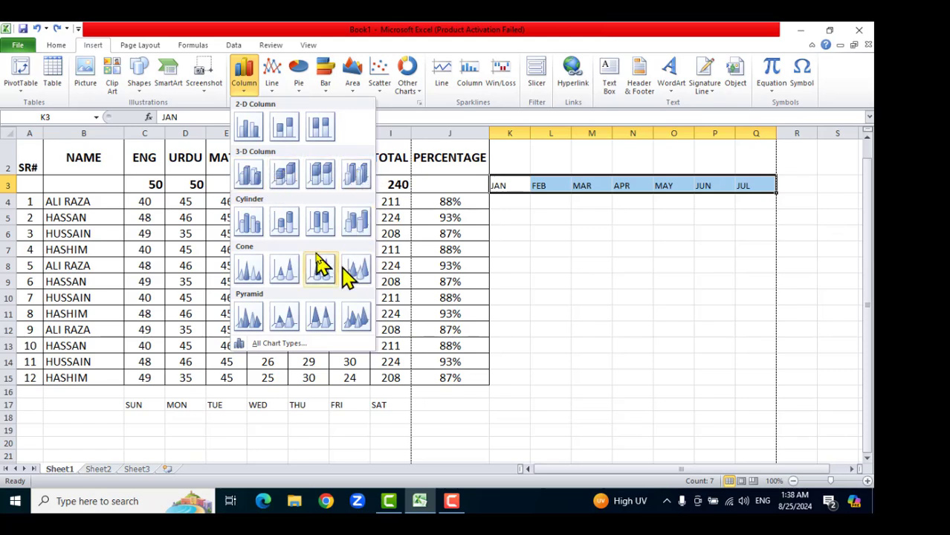
click(272, 87)
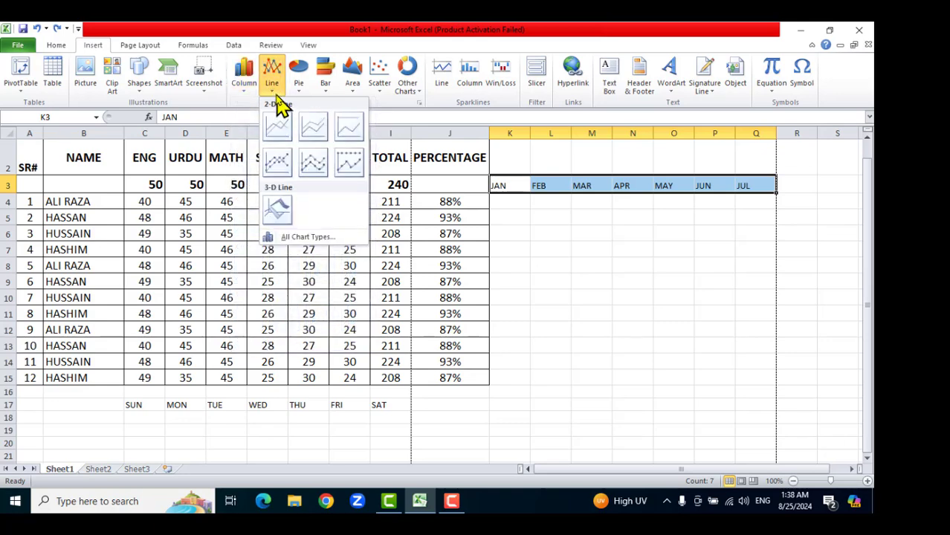
click(623, 260)
Step: Clear the month names from K3:Q3 beside the marks table
click(561, 185)
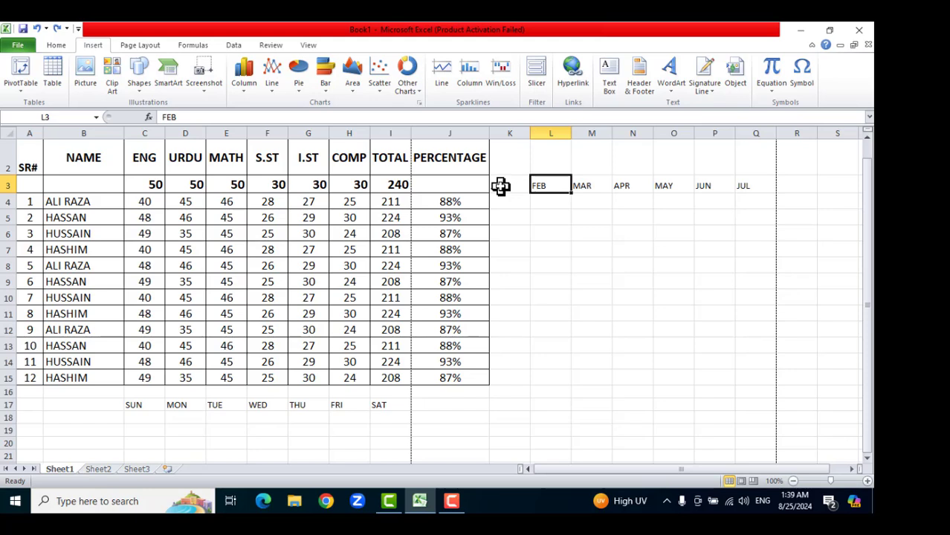
drag(500, 186, 744, 185)
key(Delete)
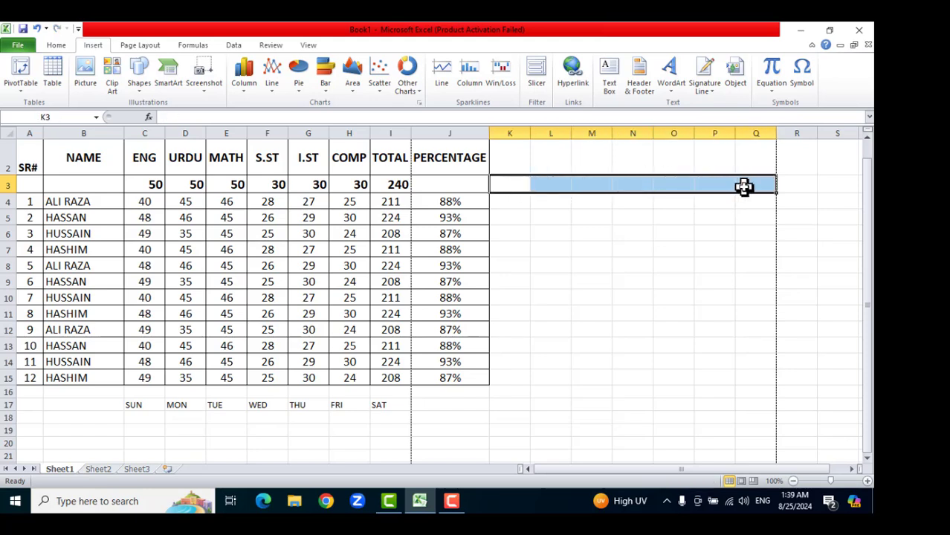
click(664, 266)
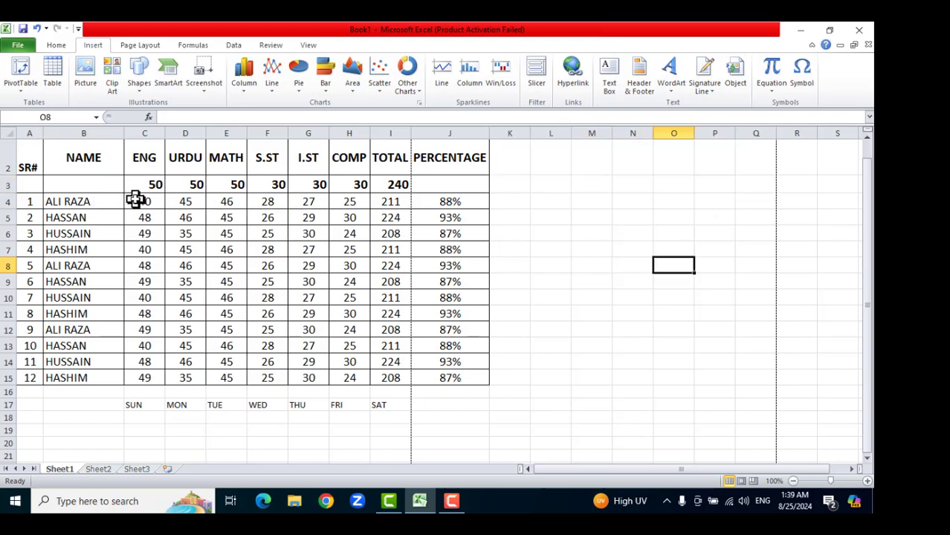
Step: Insert a 2-D clustered column chart from C4:J15 and place it beside the marks table
drag(135, 199, 468, 375)
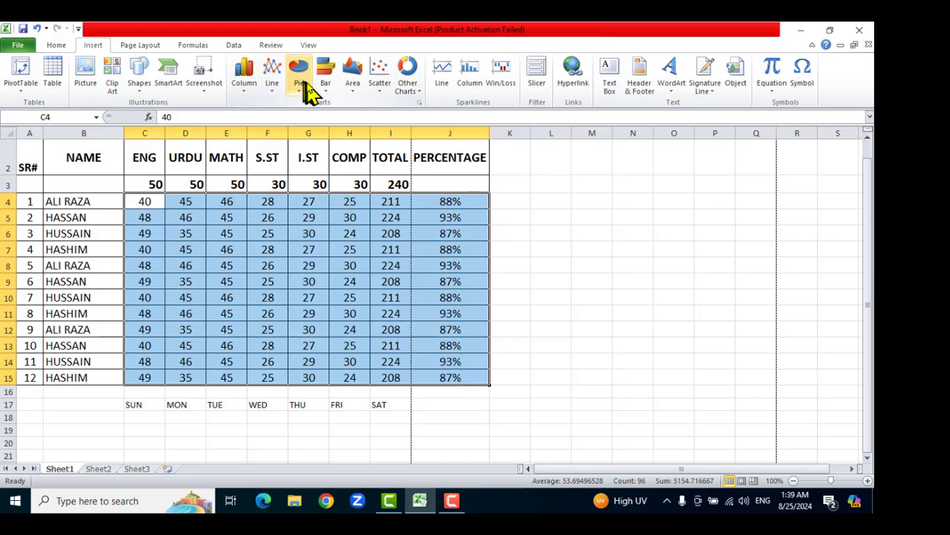
click(245, 93)
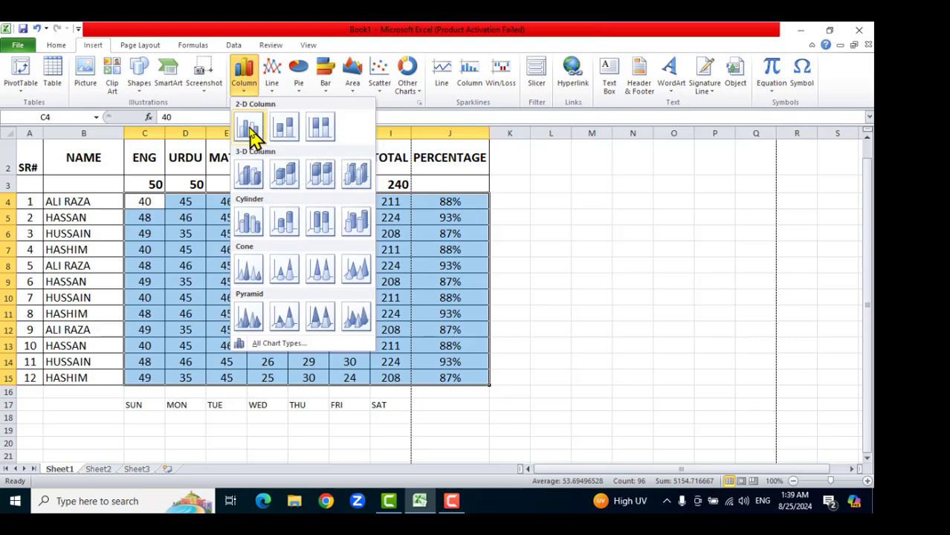
click(249, 128)
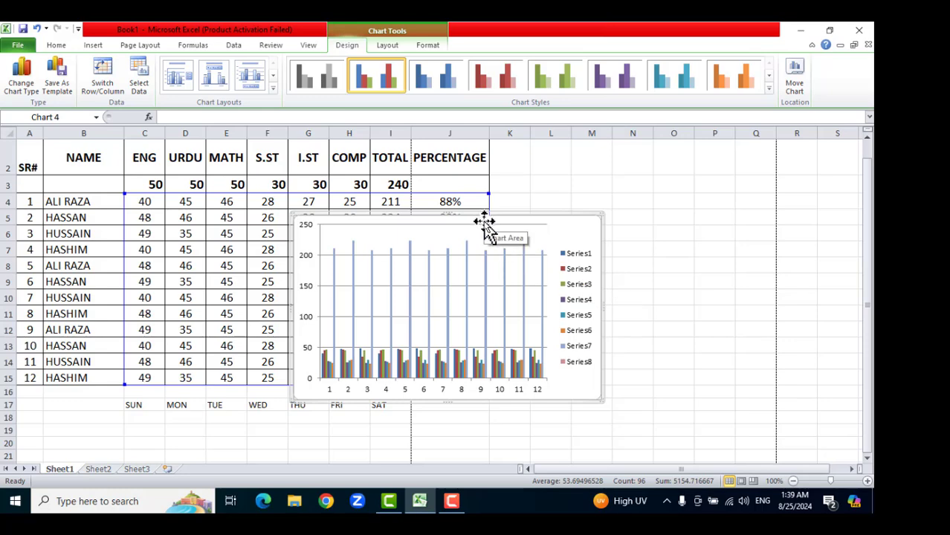
drag(483, 222, 695, 152)
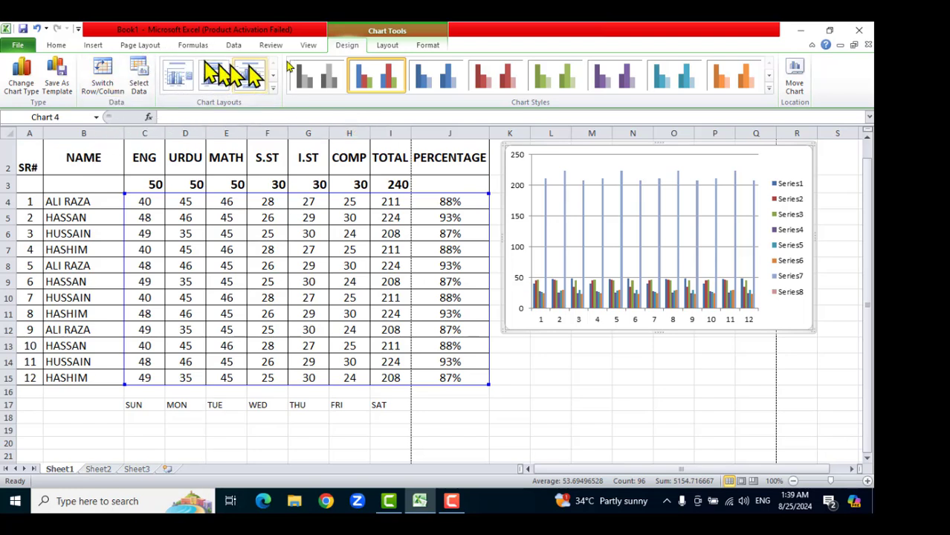
Step: Change the marks chart to a basic 2-D pie and delete the chart from the sheet
click(94, 46)
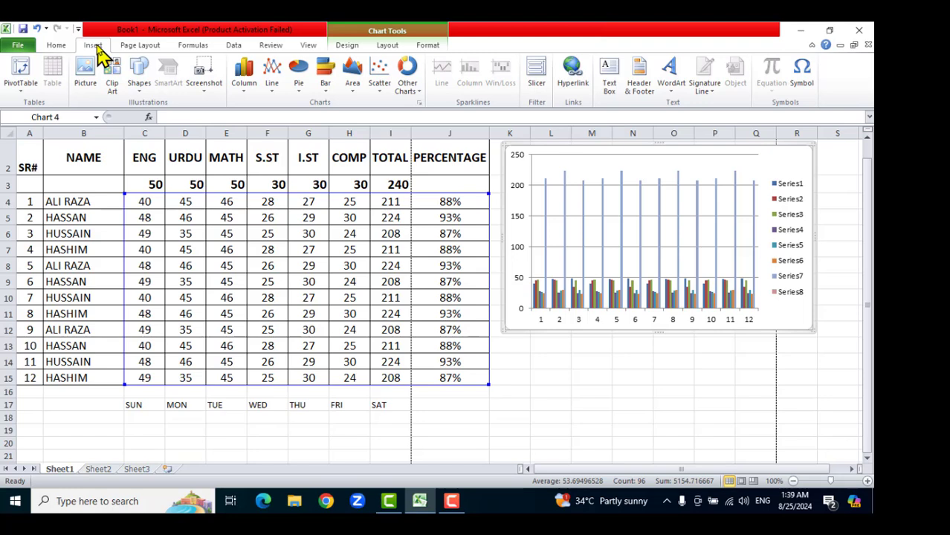
click(301, 71)
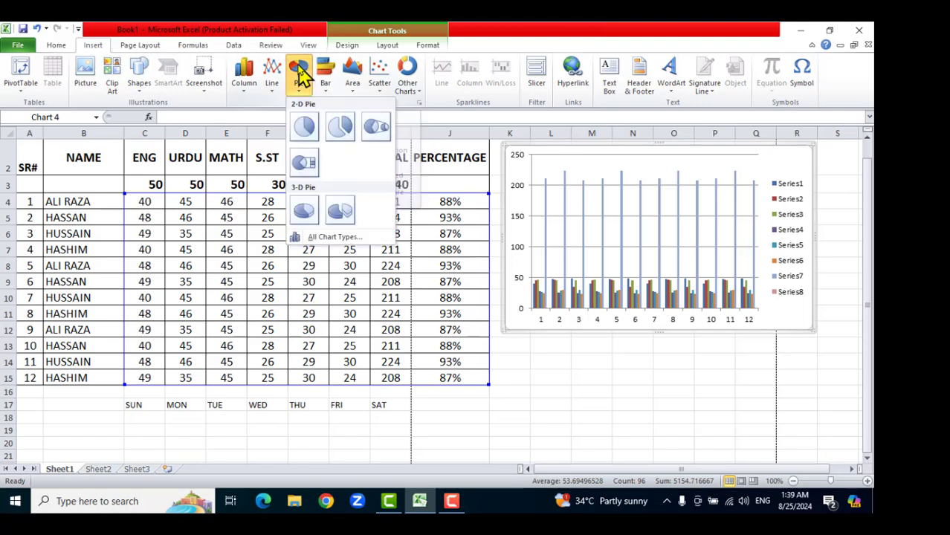
click(313, 132)
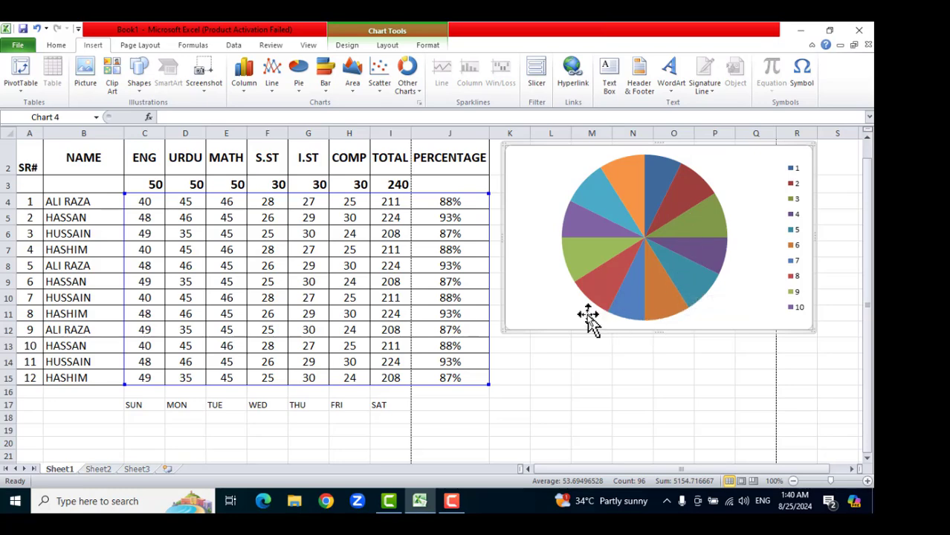
key(Delete)
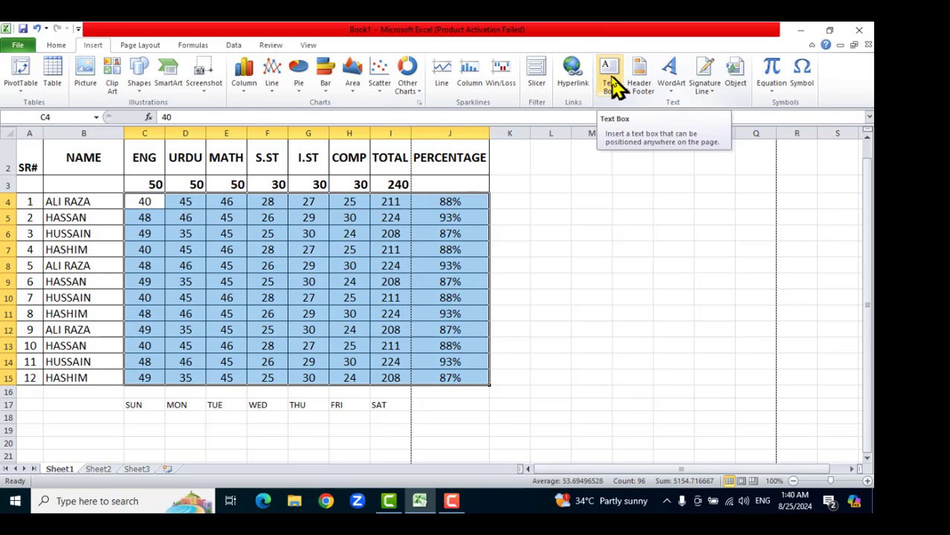
Step: Set the page margins of the sheet to Narrow
click(615, 88)
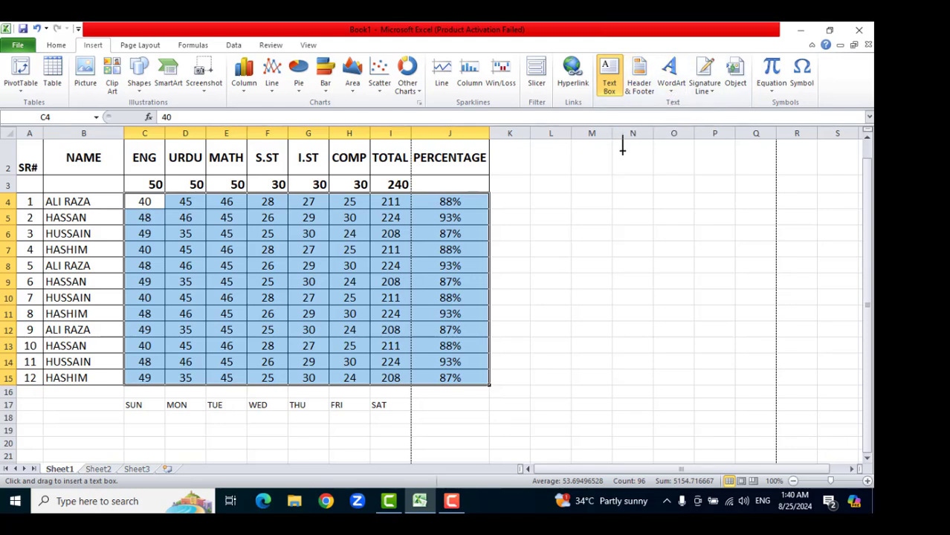
click(130, 48)
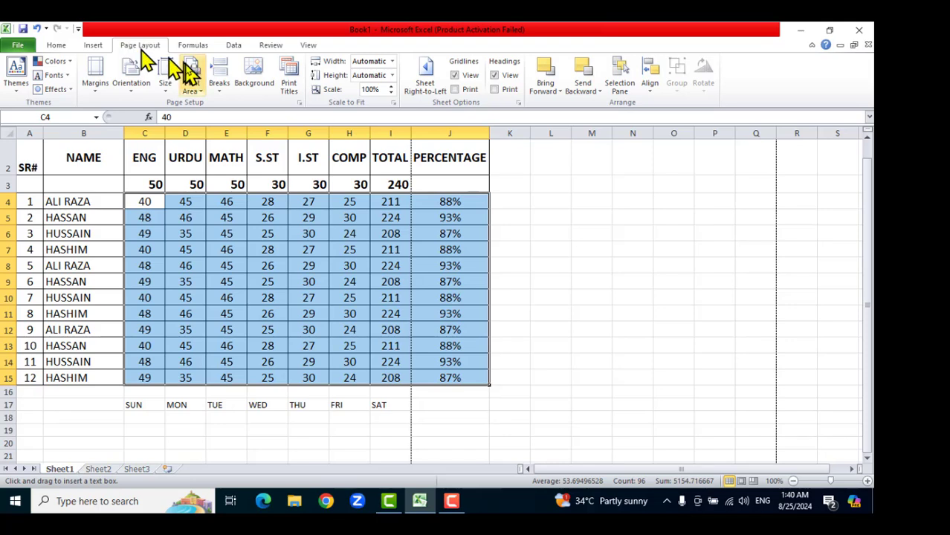
click(97, 94)
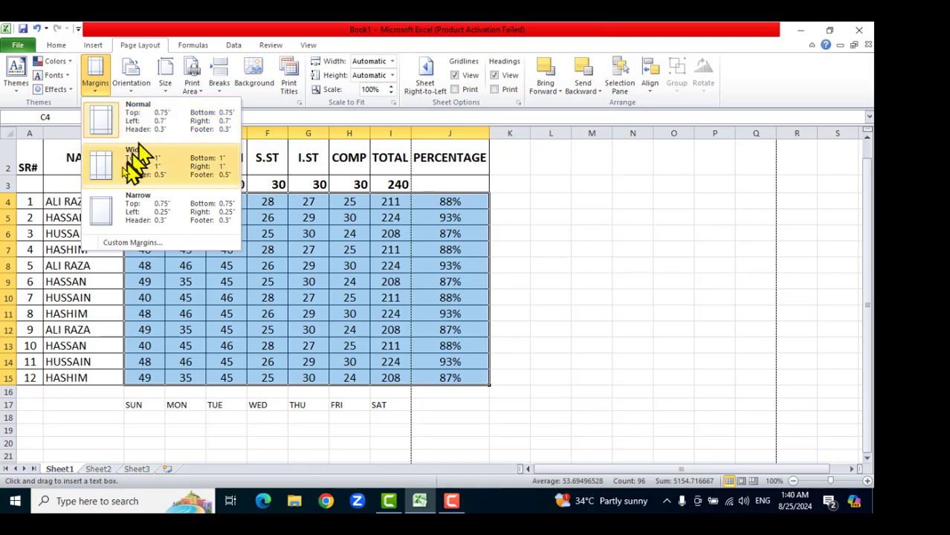
click(130, 217)
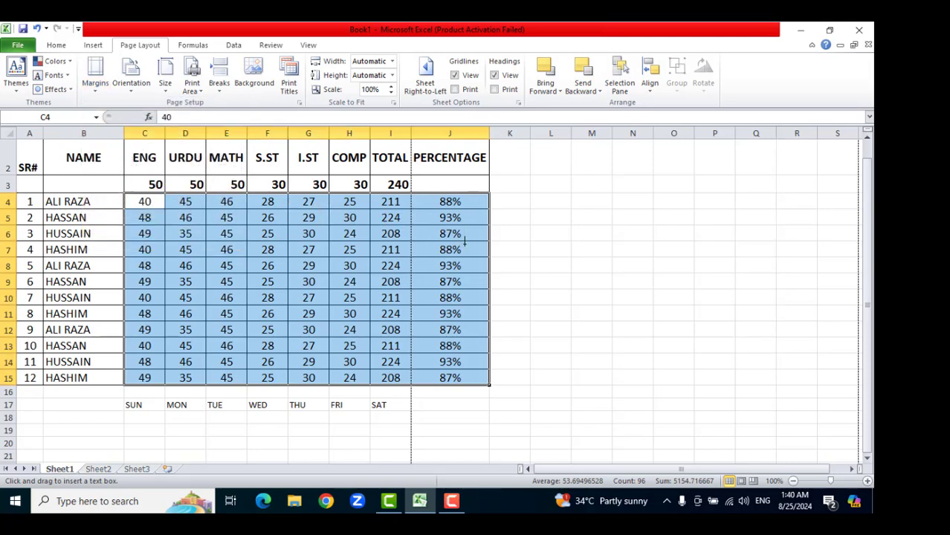
Step: Check the sheet's print preview and set the page margins back to Normal
key(ctrl+p)
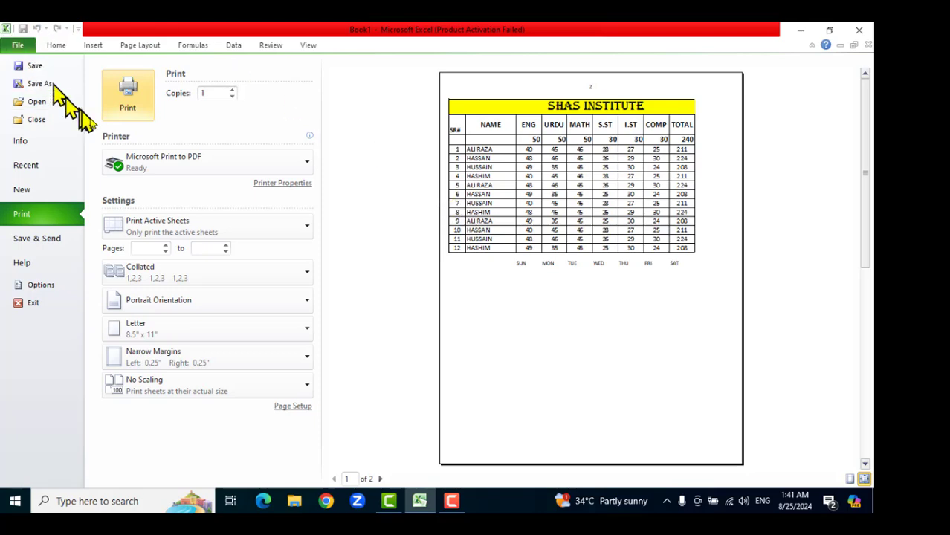
key(Escape)
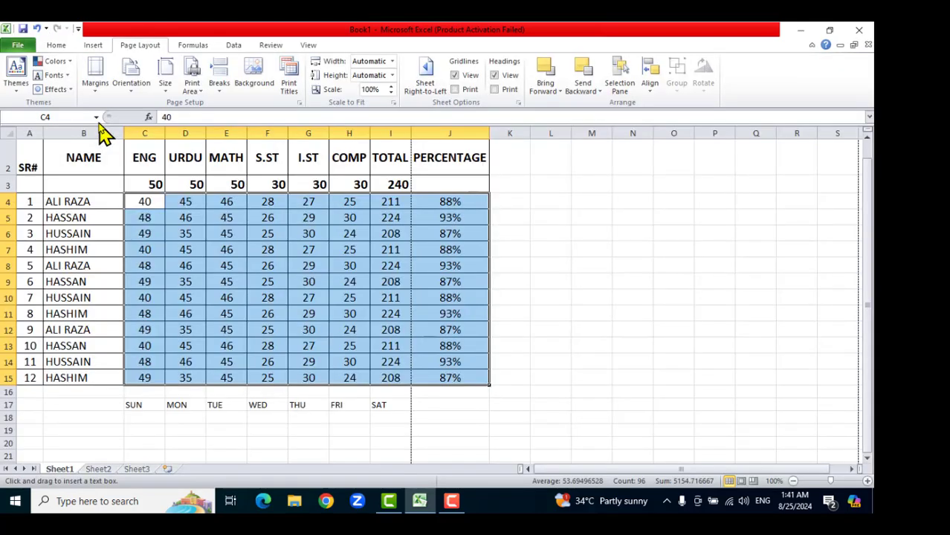
click(96, 75)
click(104, 115)
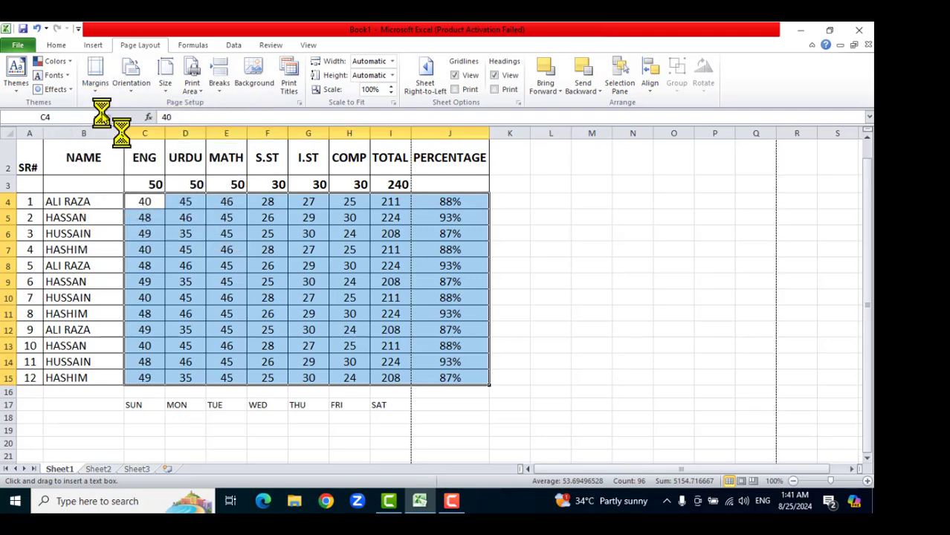
Step: Open the print preview again and set the margins to Wide in the print settings
key(ctrl+p)
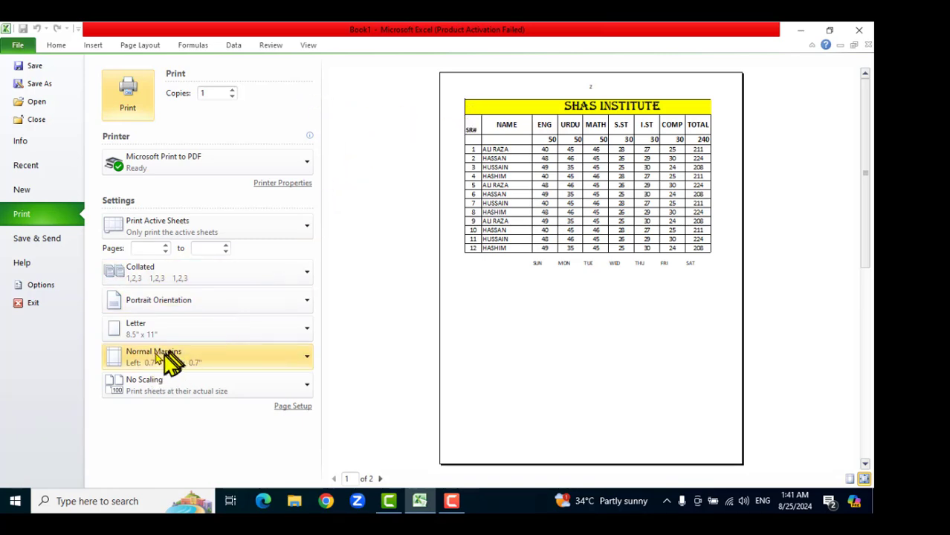
click(306, 356)
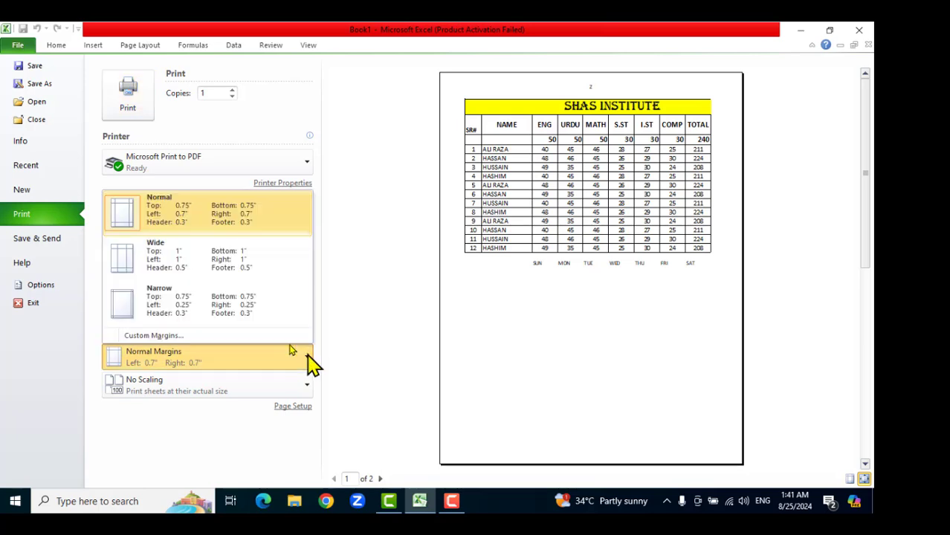
click(226, 261)
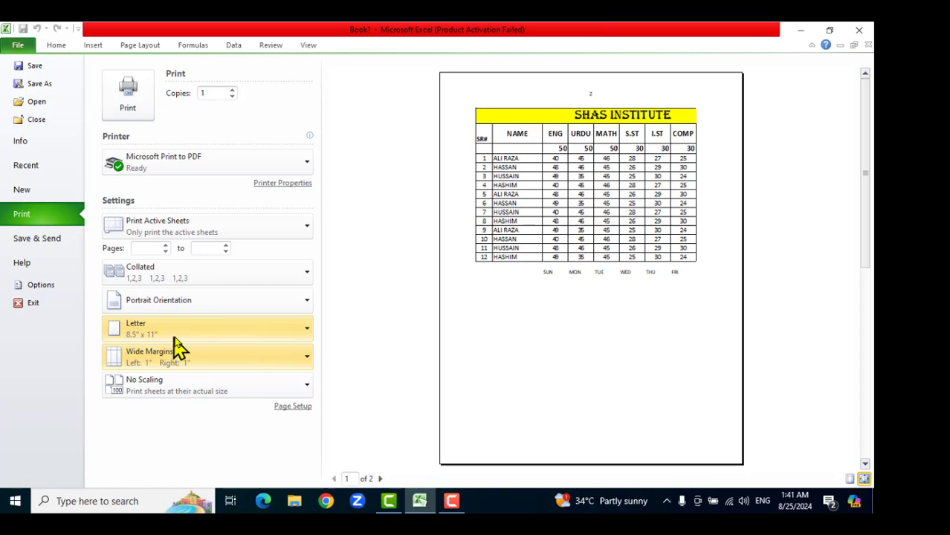
Step: Set the page margins to Narrow in the print settings and return to the sheet
click(306, 362)
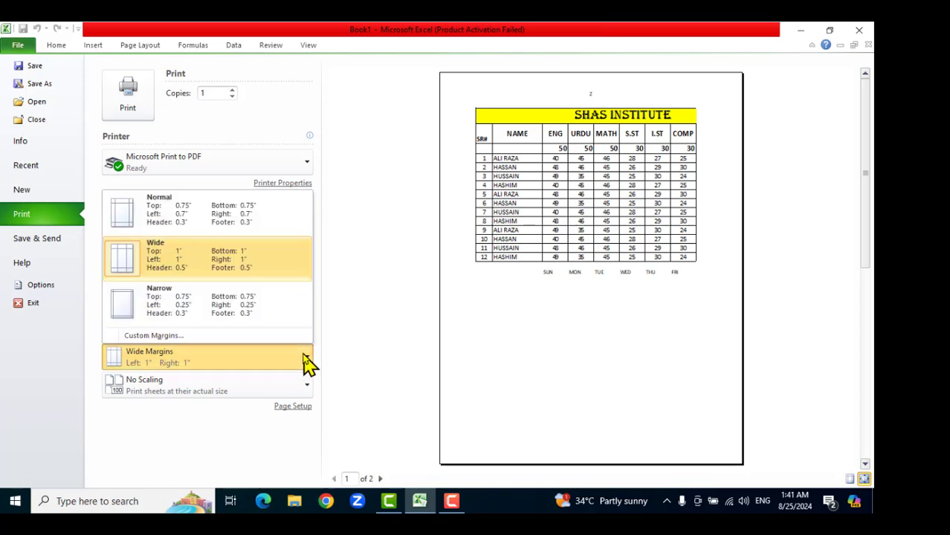
click(214, 305)
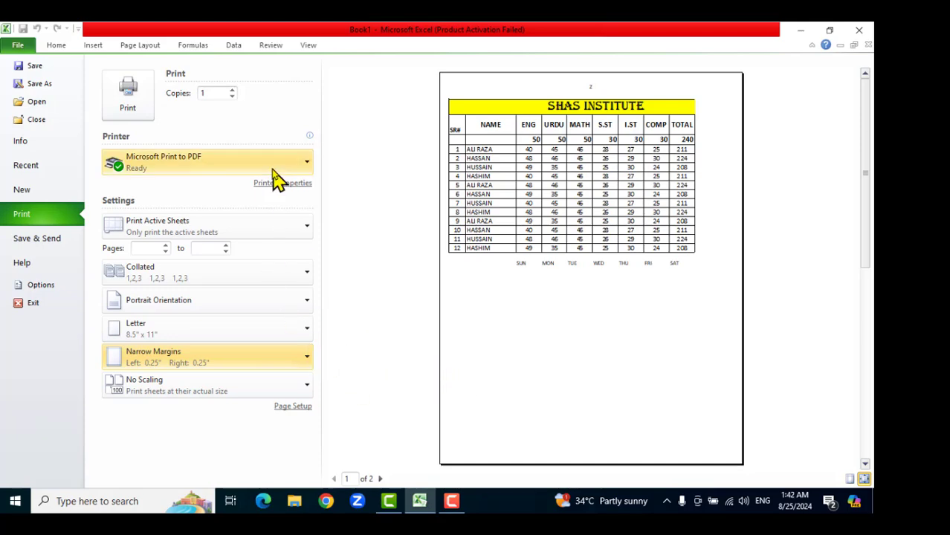
key(Escape)
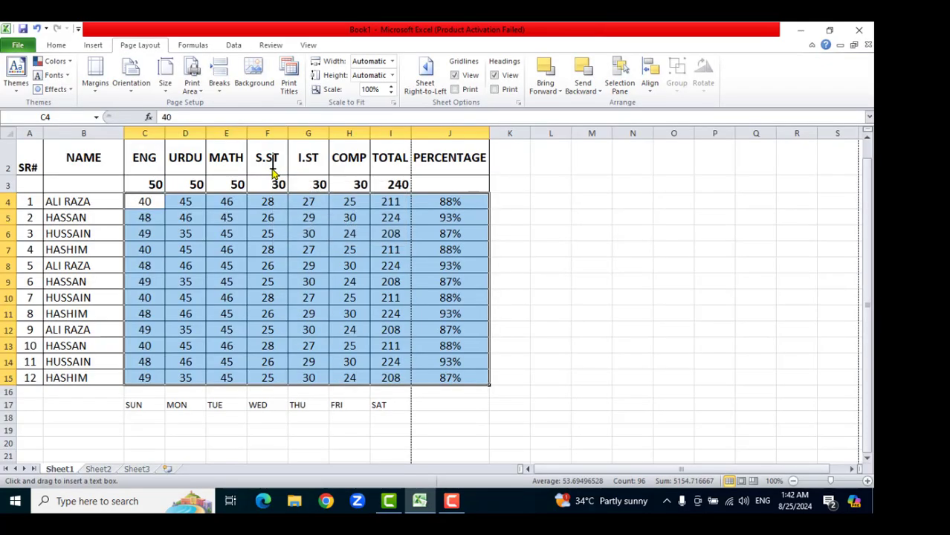
Step: Choose Portrait as the page orientation and check the sheet's print preview
click(132, 95)
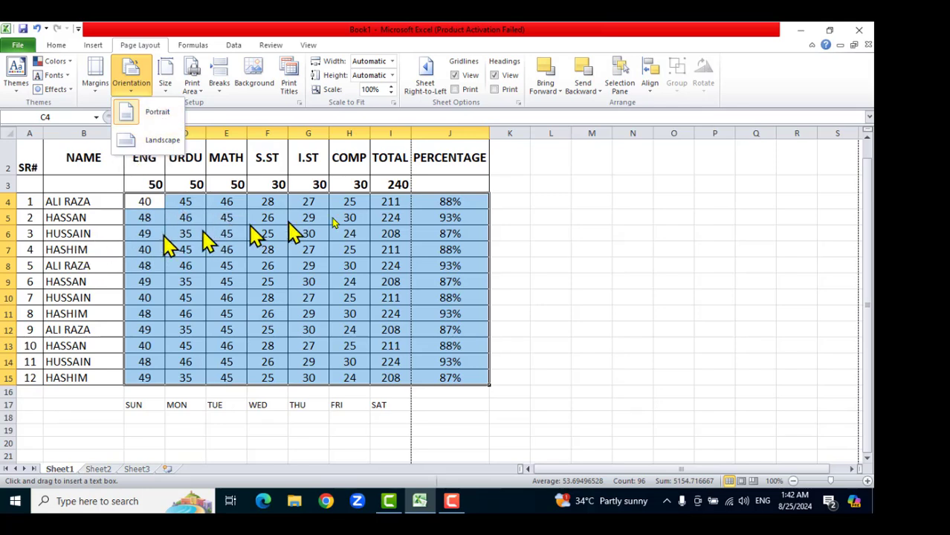
click(139, 123)
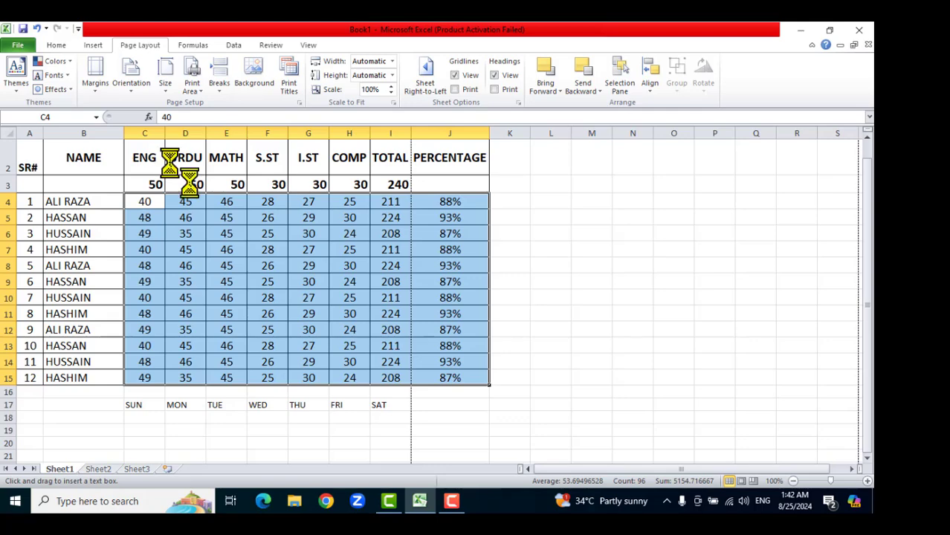
key(ctrl+p)
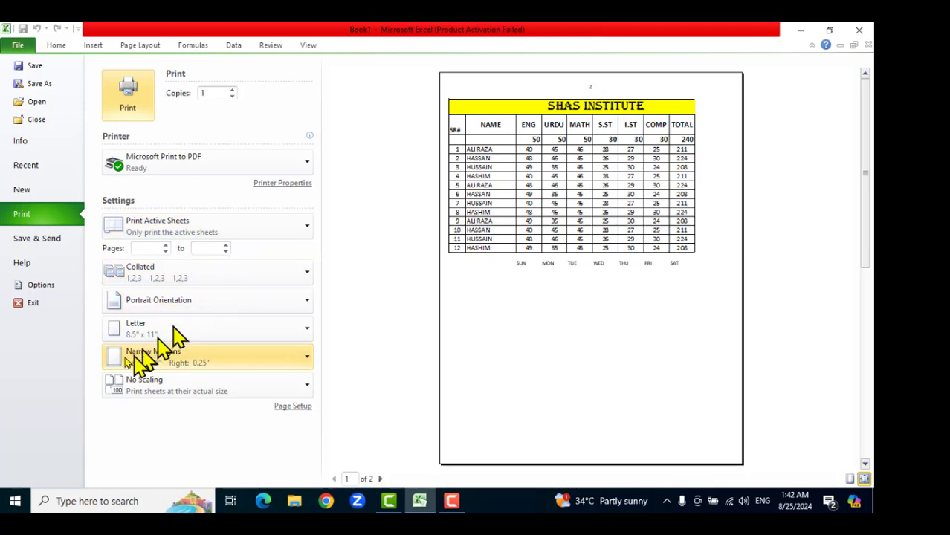
key(Escape)
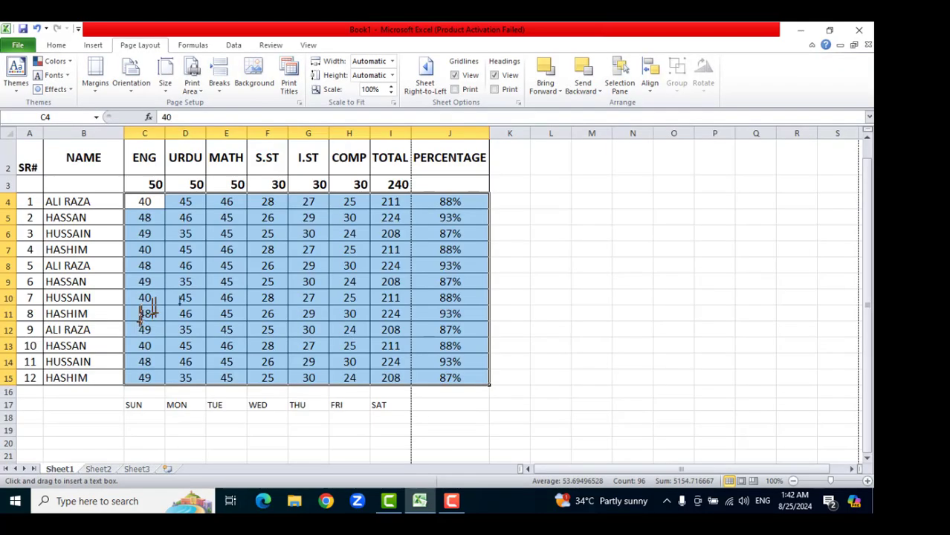
Step: Set the page orientation to Landscape and check the marks table in the print preview
click(130, 88)
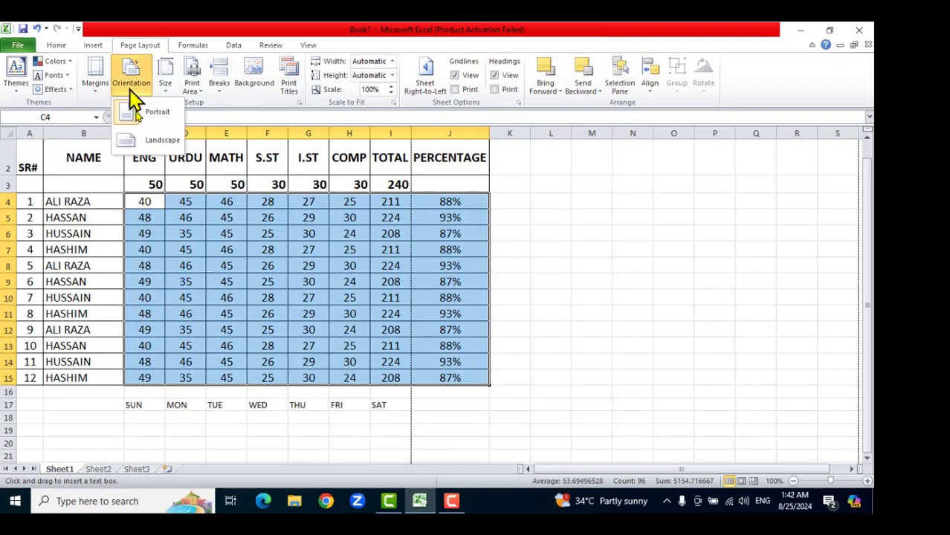
click(156, 141)
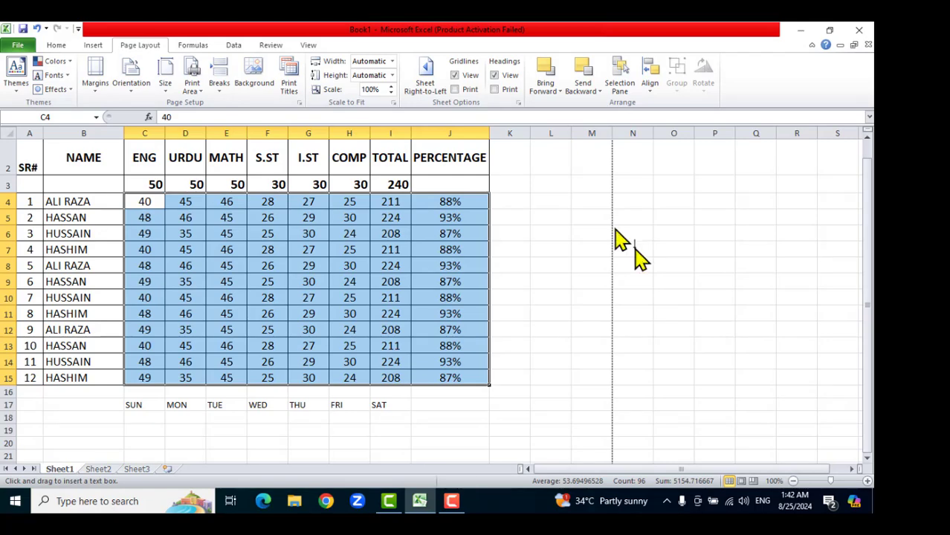
key(ctrl+p)
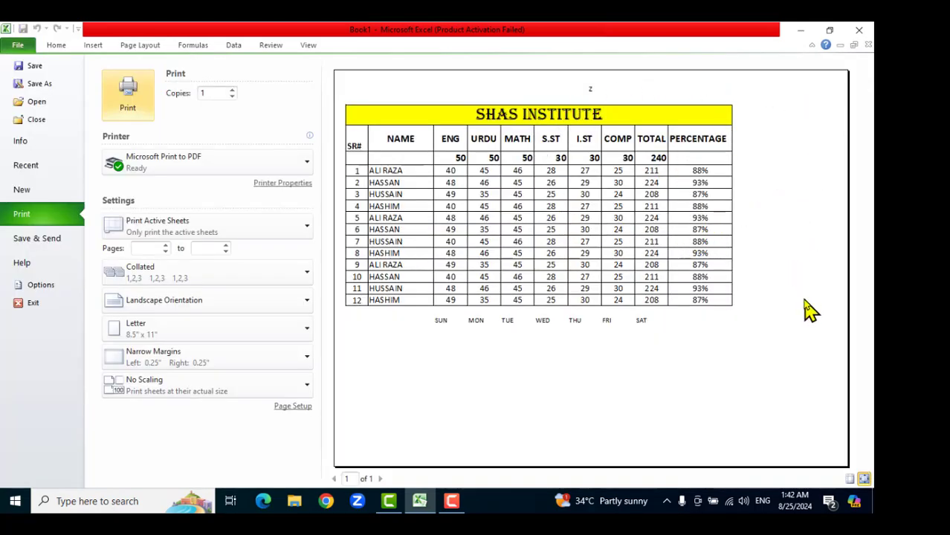
key(Escape)
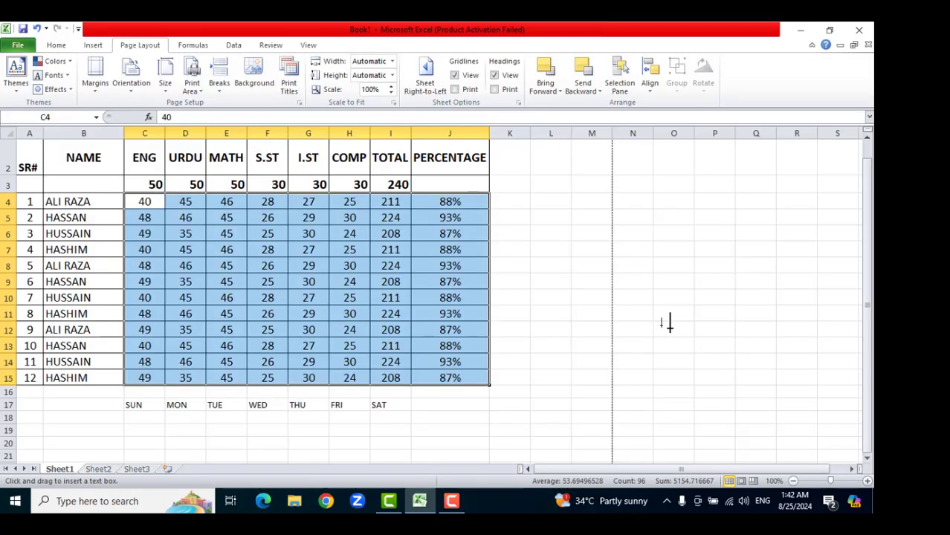
Step: Set the paper size of the sheet to A4 and review the list of paper sizes
click(165, 78)
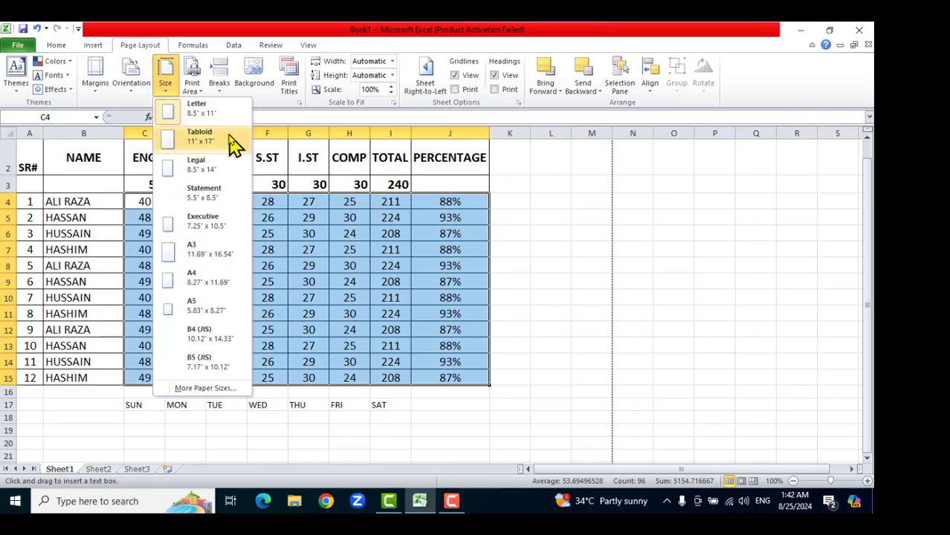
click(216, 281)
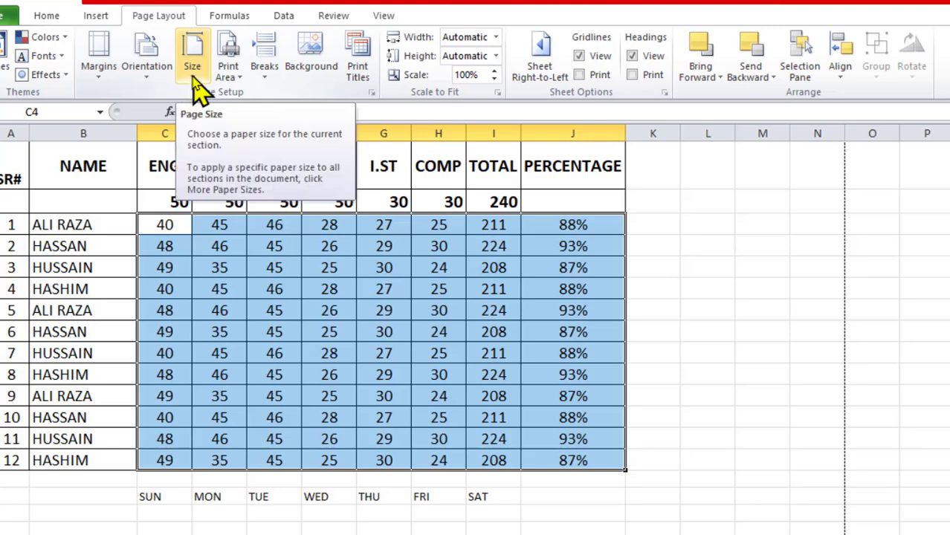
click(199, 90)
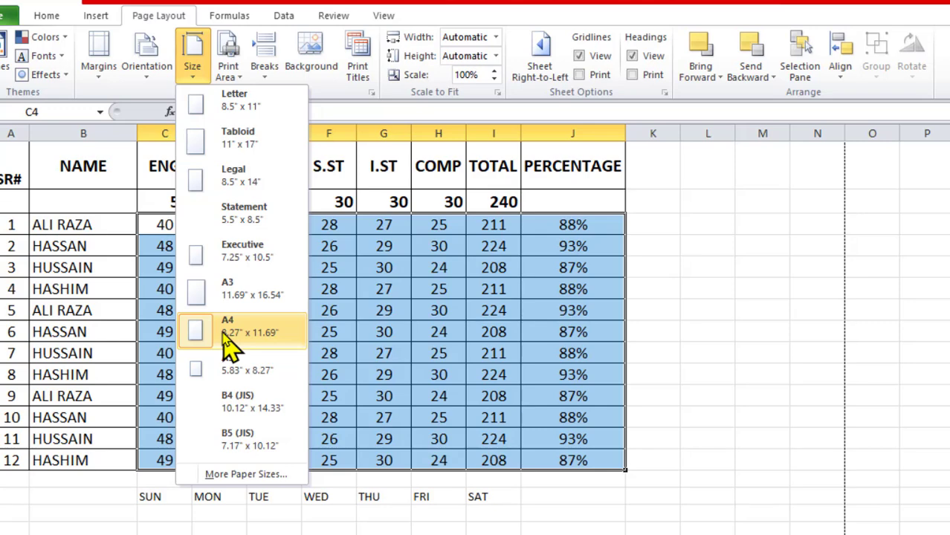
click(717, 253)
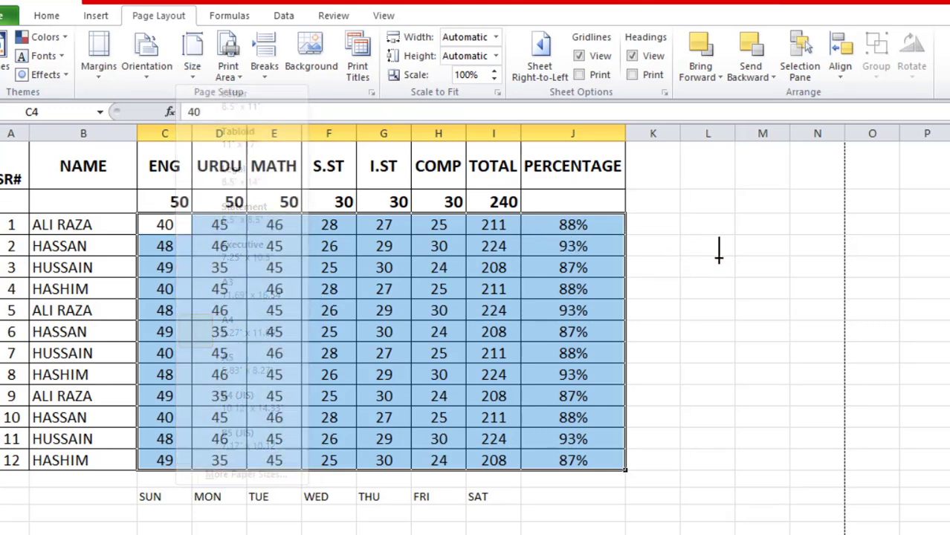
Step: Try the "attractive thumbnail" picture as the sheet background and undo it
click(304, 52)
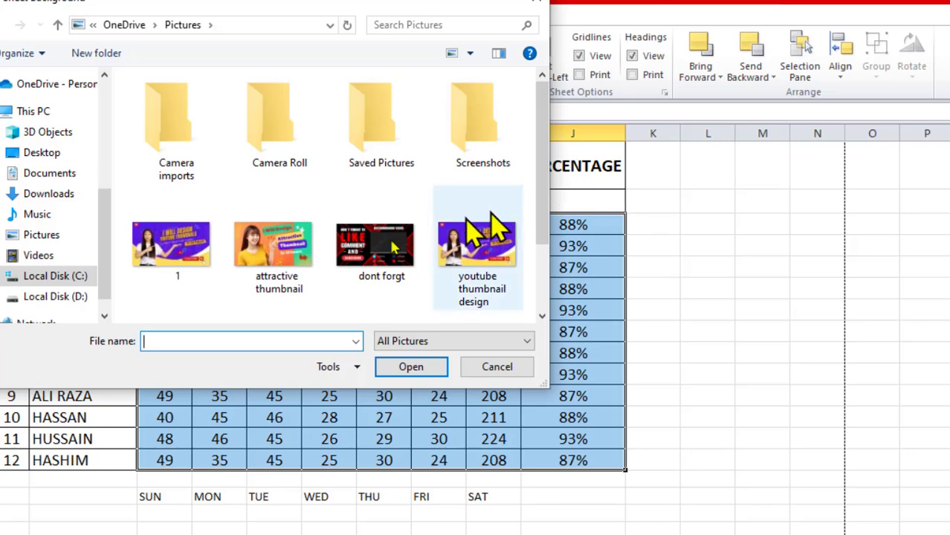
click(272, 248)
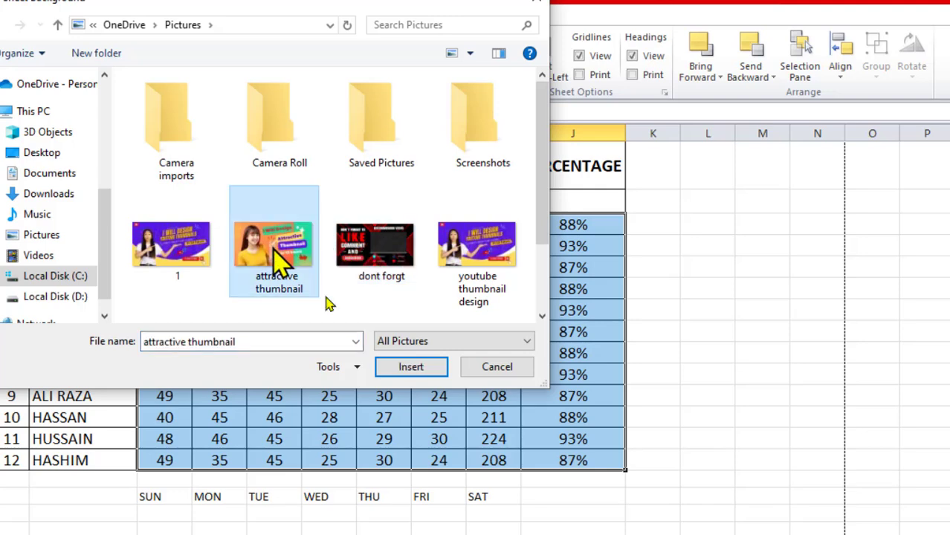
click(411, 368)
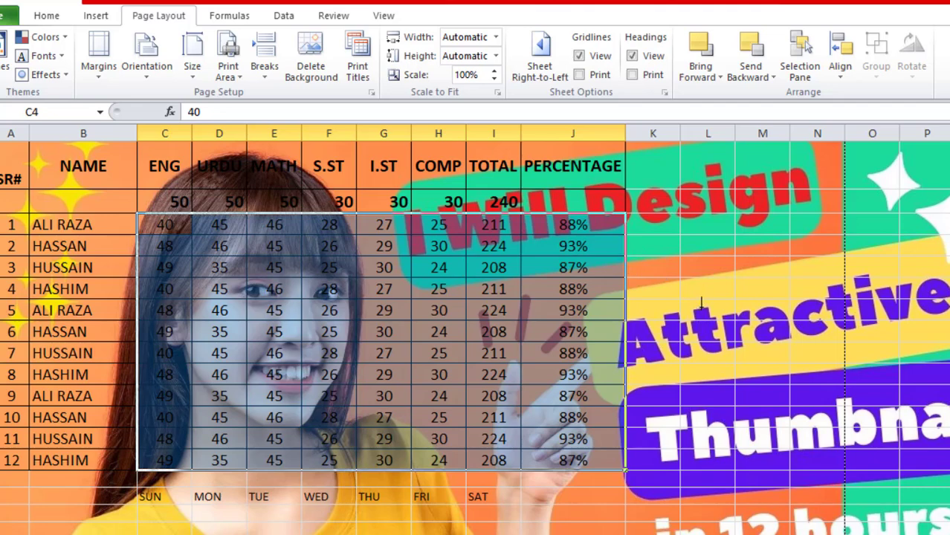
key(ctrl+z)
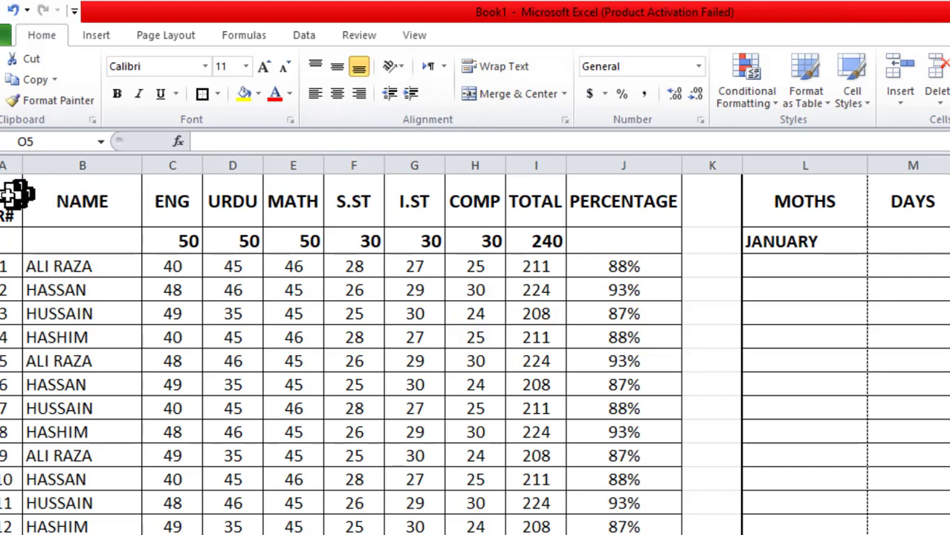
Step: Angle the header text in A2:J2 counterclockwise, then change its orientation to Angle Clockwise
drag(4, 201, 622, 197)
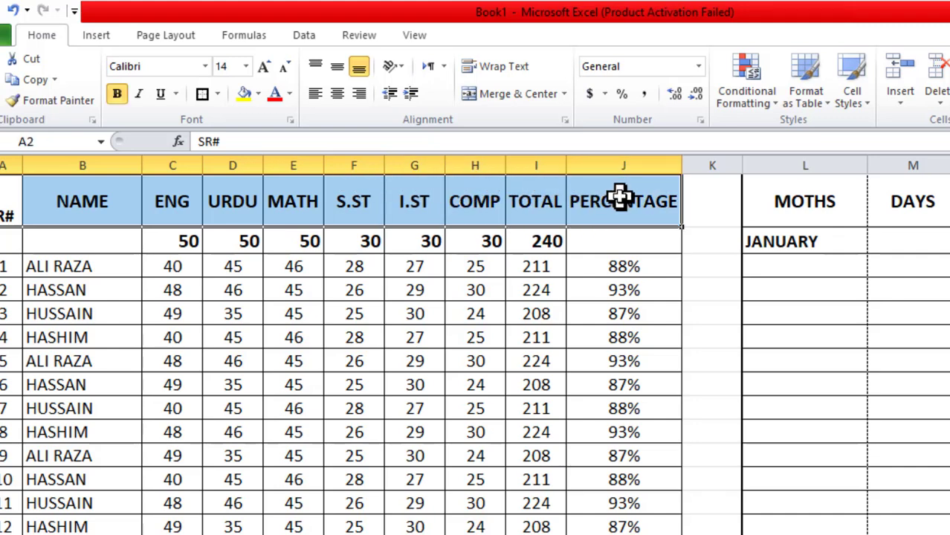
click(402, 69)
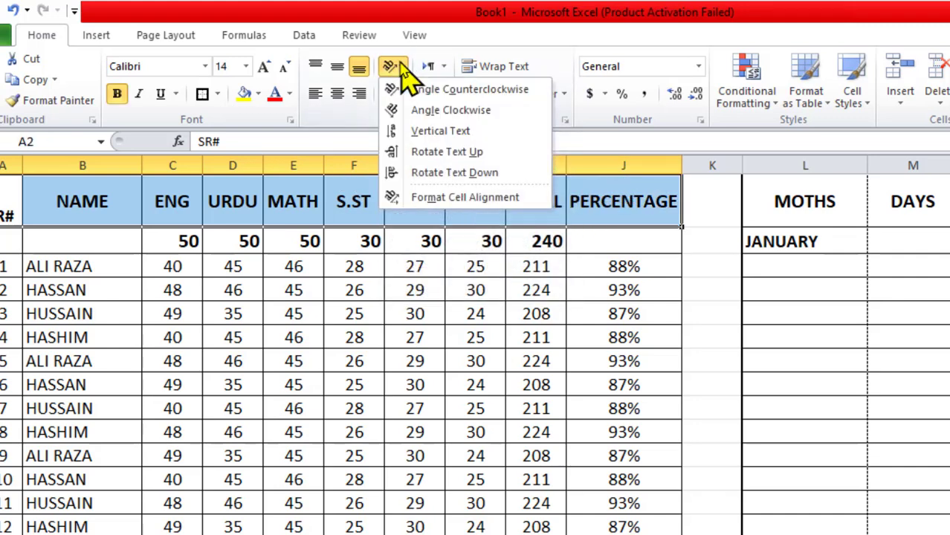
click(445, 90)
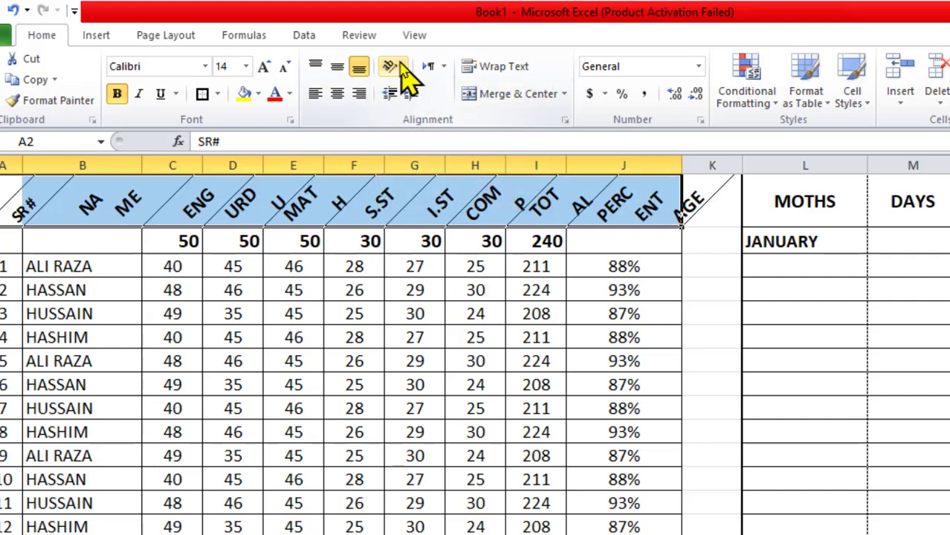
click(400, 69)
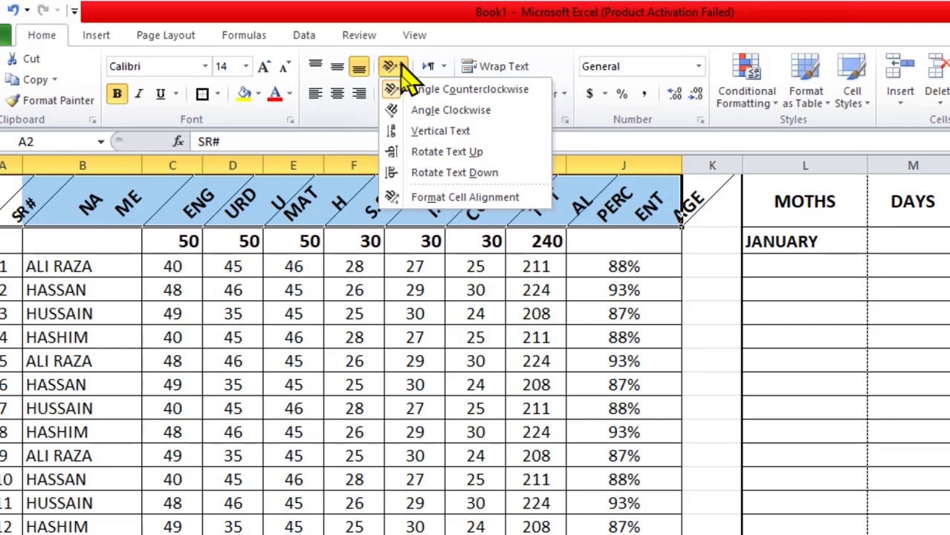
click(446, 112)
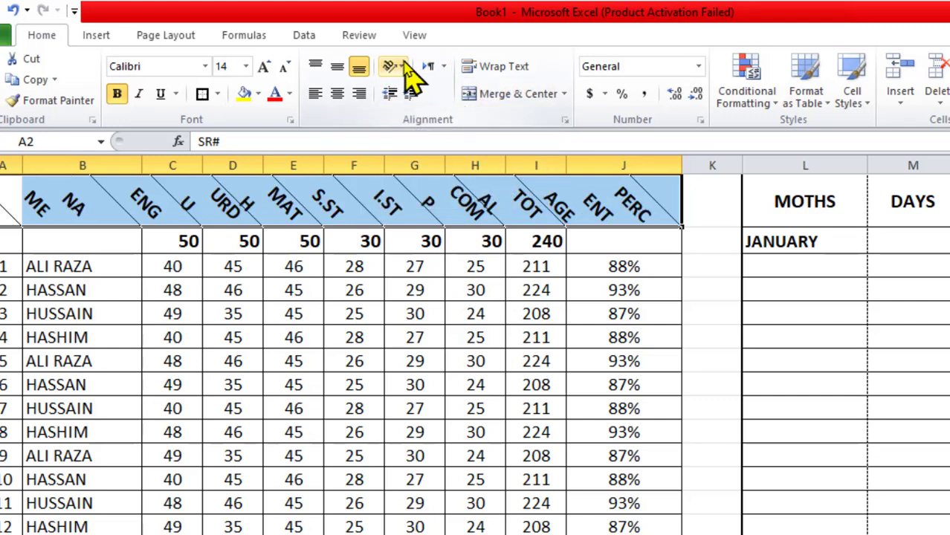
Step: Try the Vertical Text orientation on the header row A2:J2, followed by Rotate Text Up
click(400, 65)
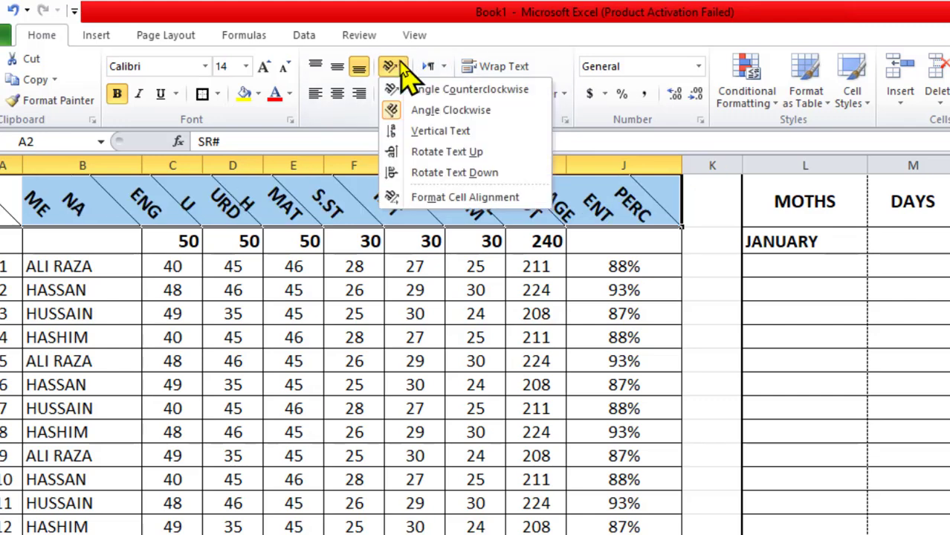
click(440, 132)
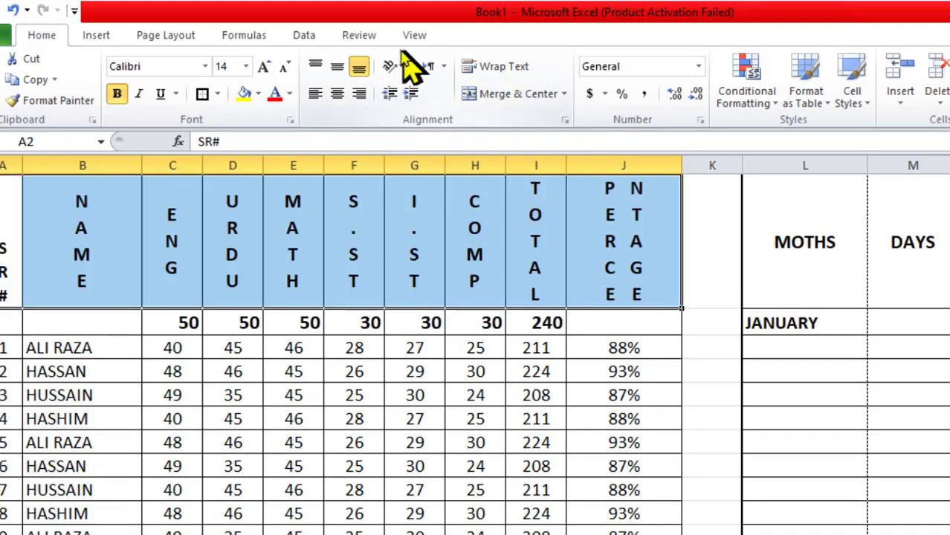
click(402, 69)
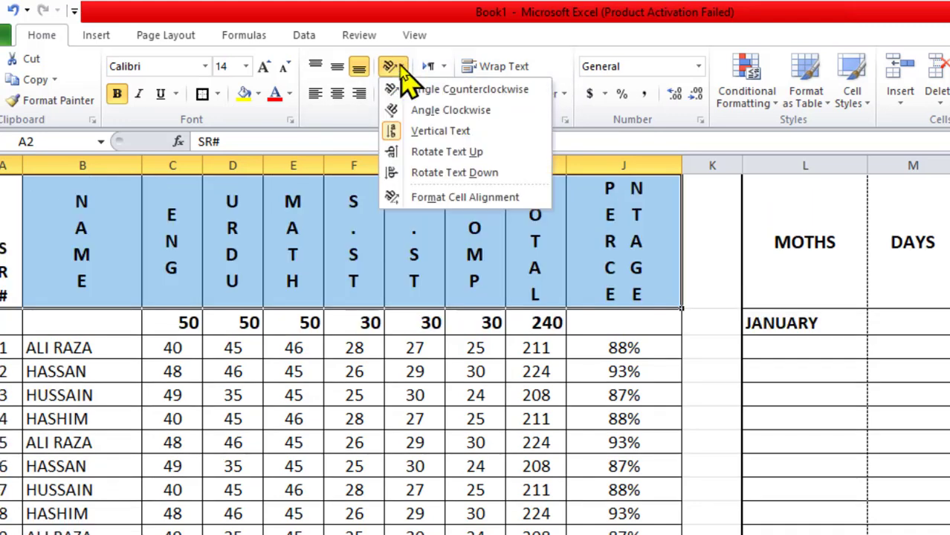
click(438, 154)
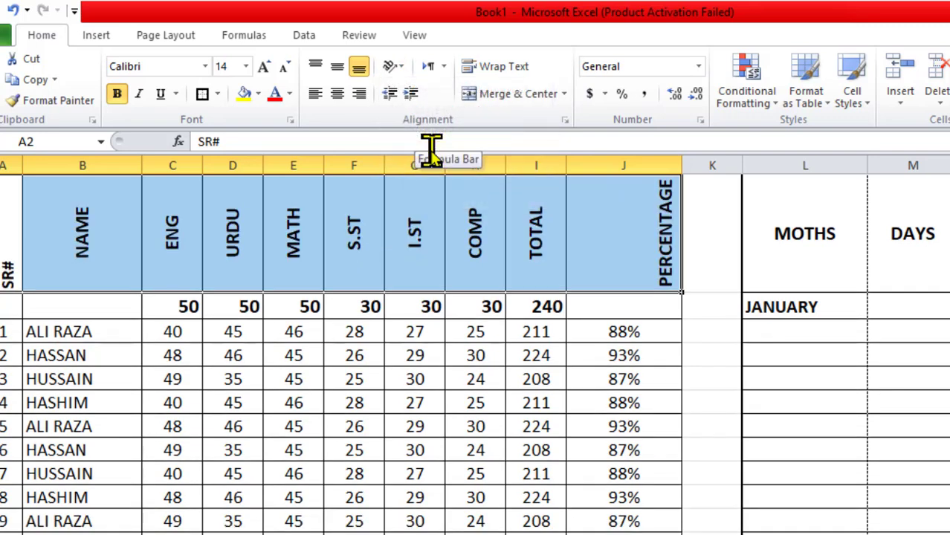
Step: Apply Rotate Text Down to the header row A2:J2, then set its orientation back to Angle Clockwise
click(402, 68)
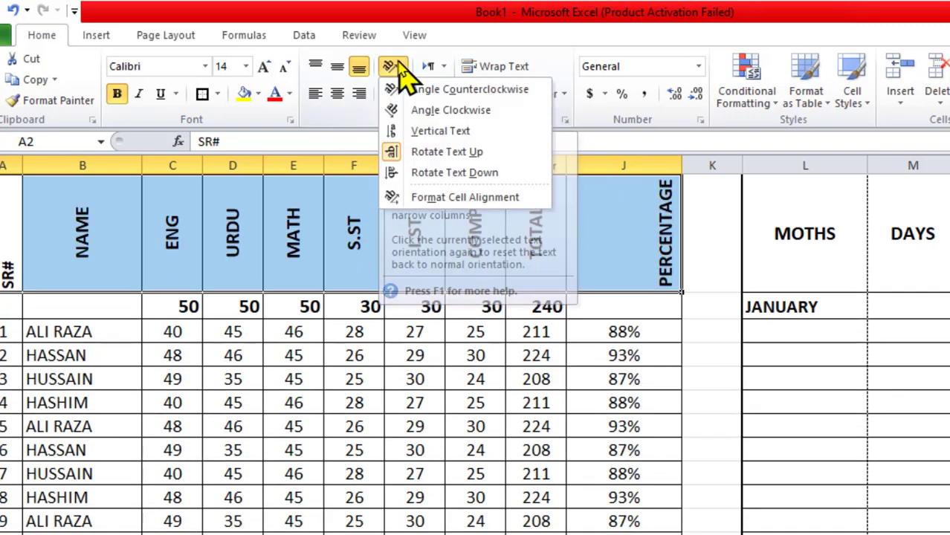
click(439, 174)
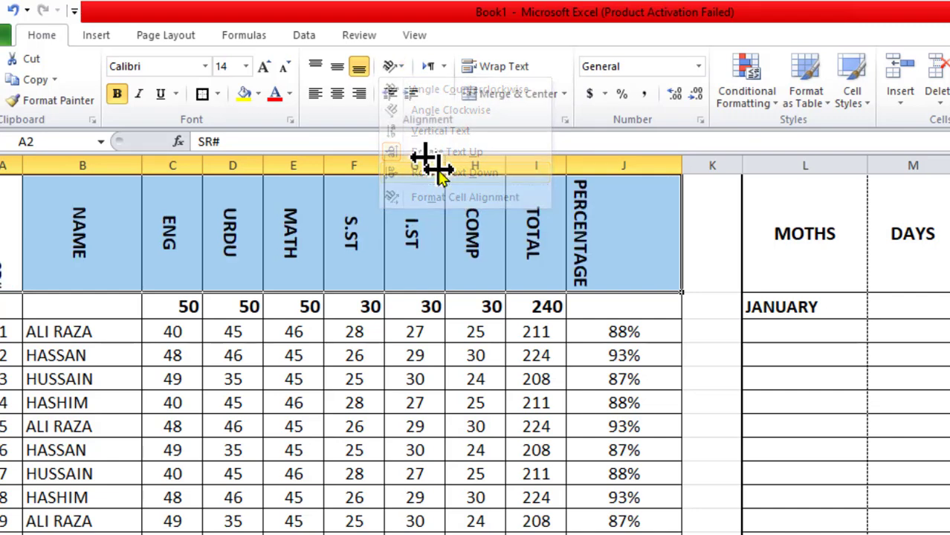
click(403, 67)
click(429, 111)
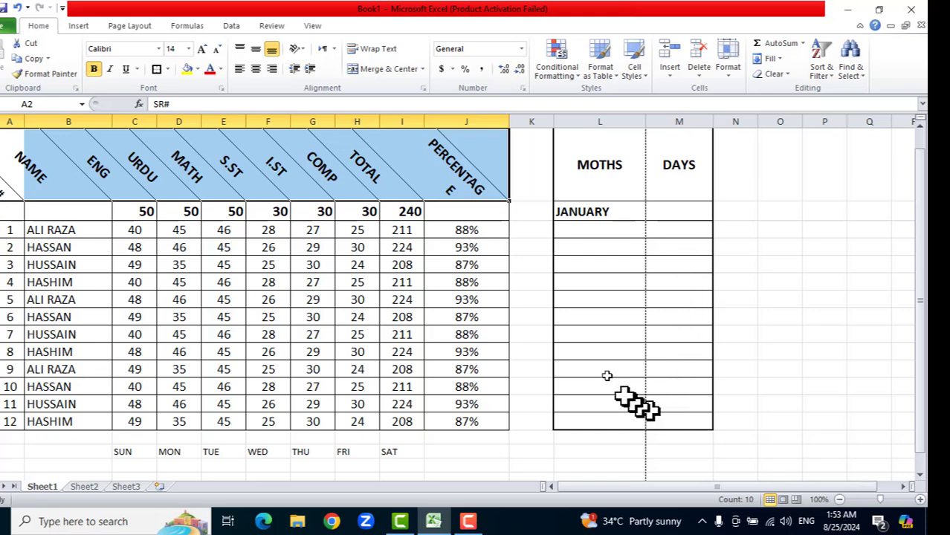
click(608, 211)
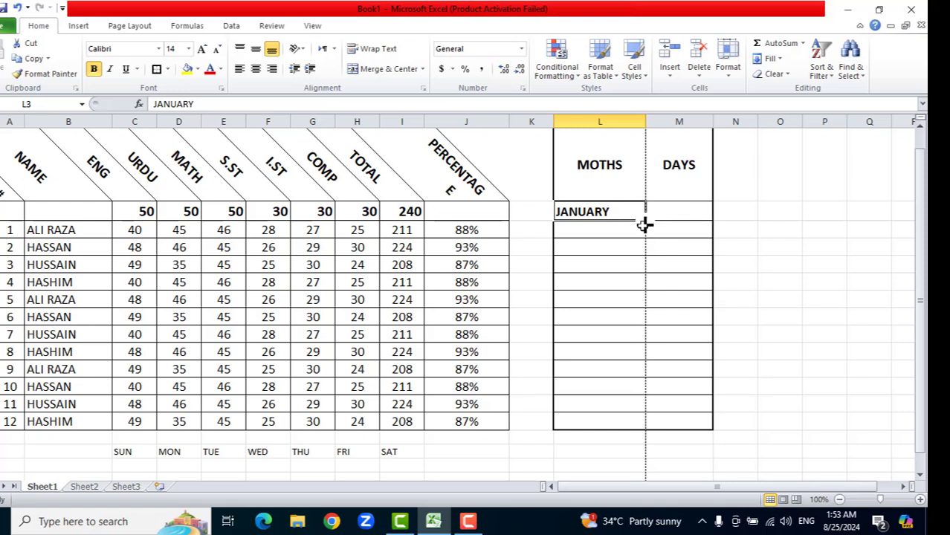
drag(644, 226, 630, 421)
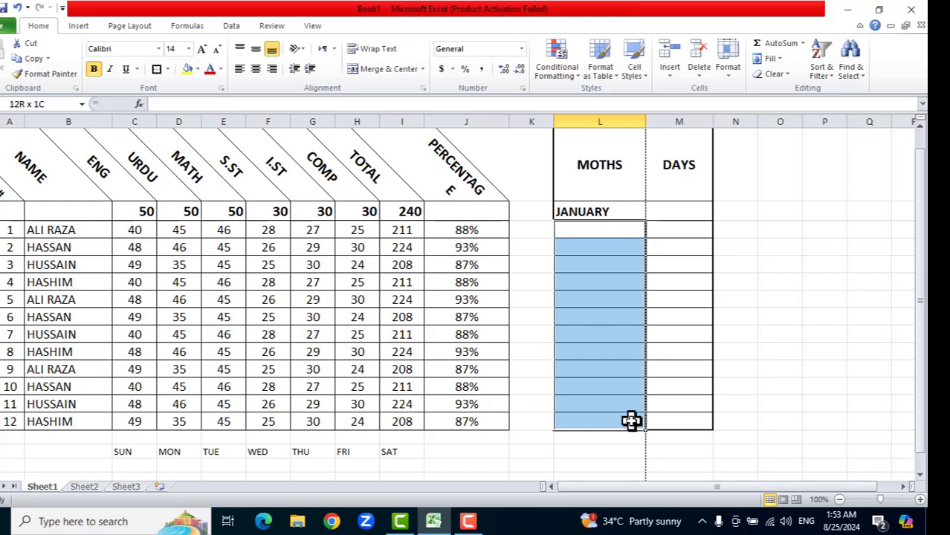
click(789, 197)
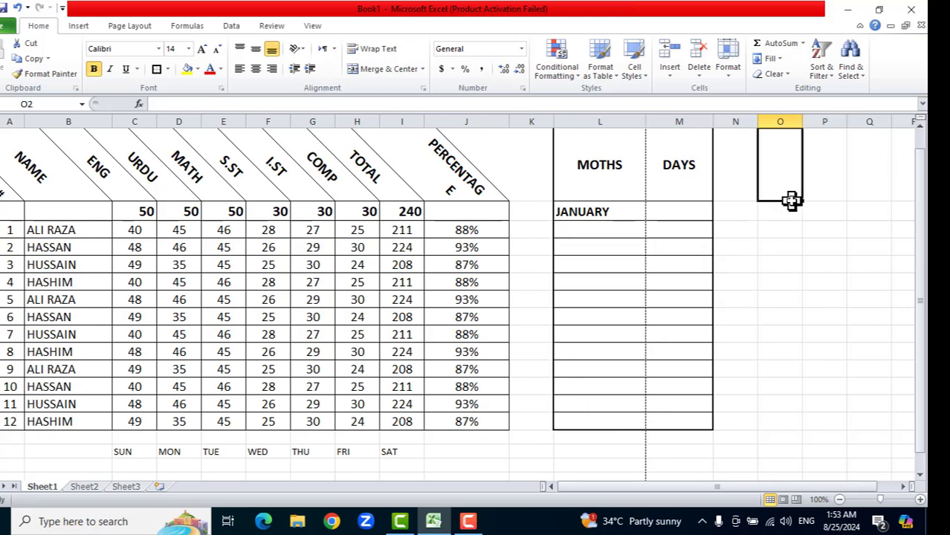
Step: Autofill the month names from JANUARY in L3 down to DECEMBER in L14
click(620, 209)
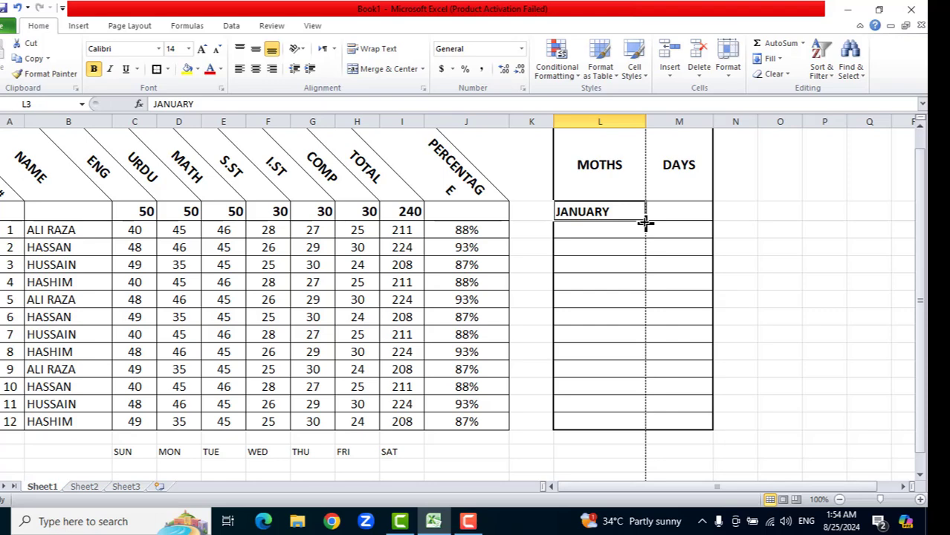
drag(645, 220, 637, 415)
Step: Enter the formula =DAY(EOMONTH(1&L3,0)) in M3 to calculate the number of days in January
click(667, 208)
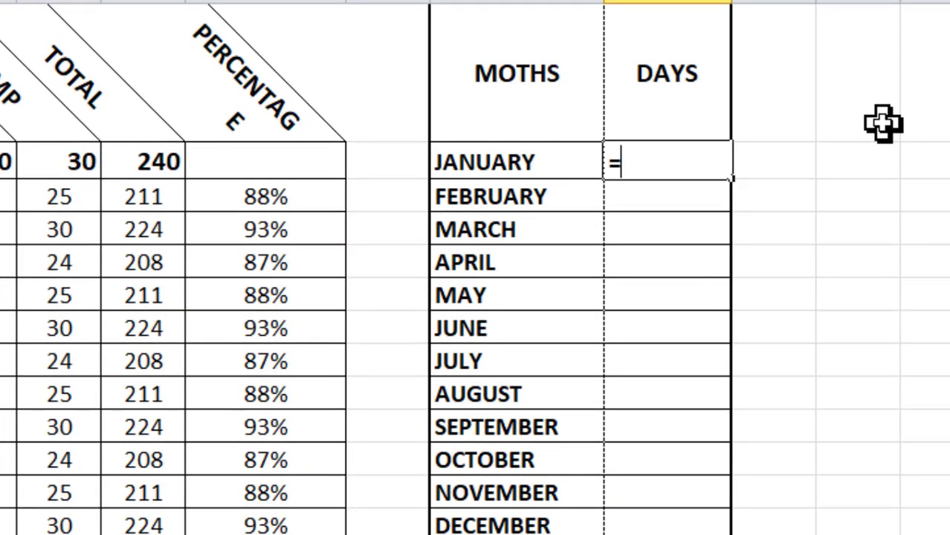
text(DAY)
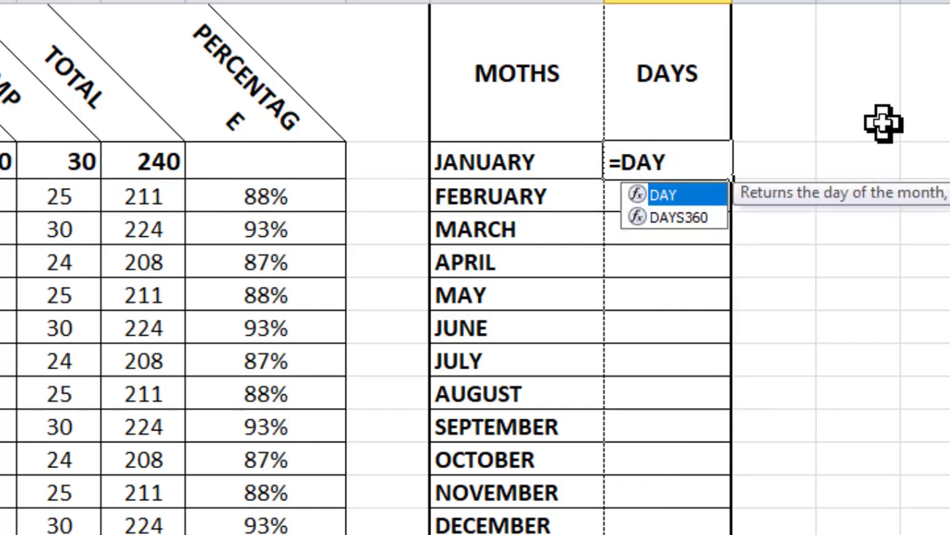
text(()
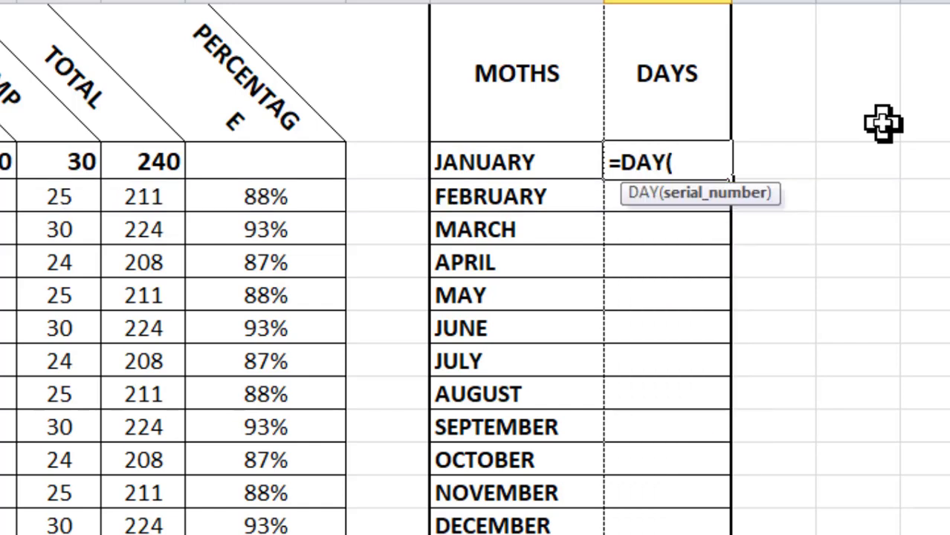
text(E)
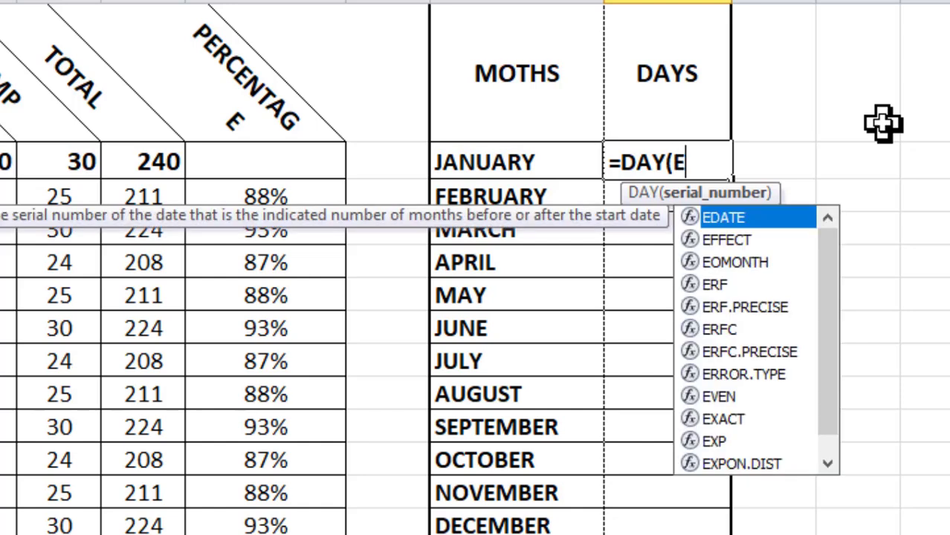
text(OMONTH)
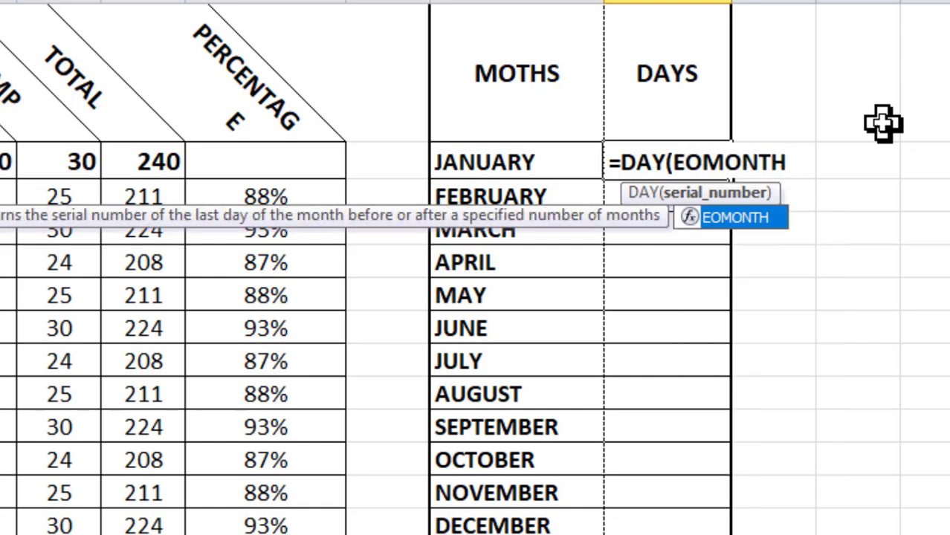
text((1&)
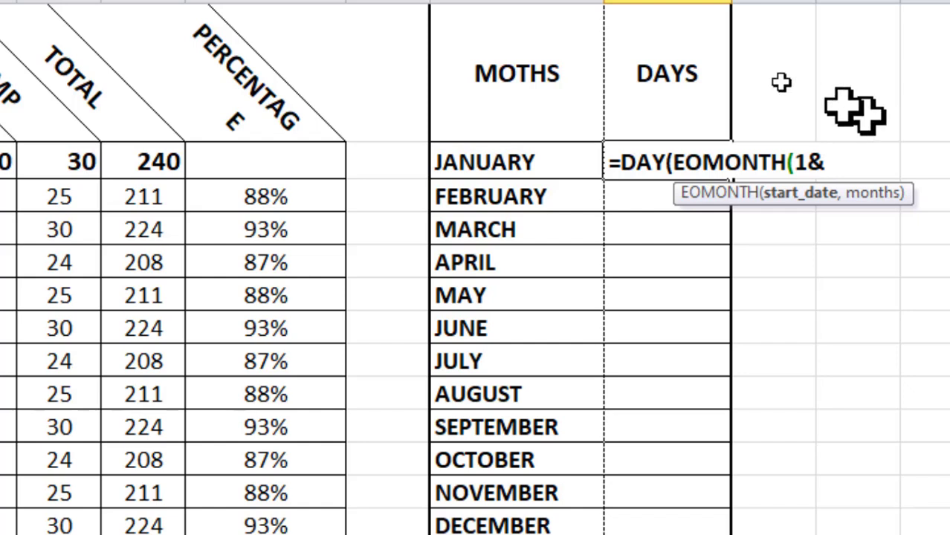
click(523, 153)
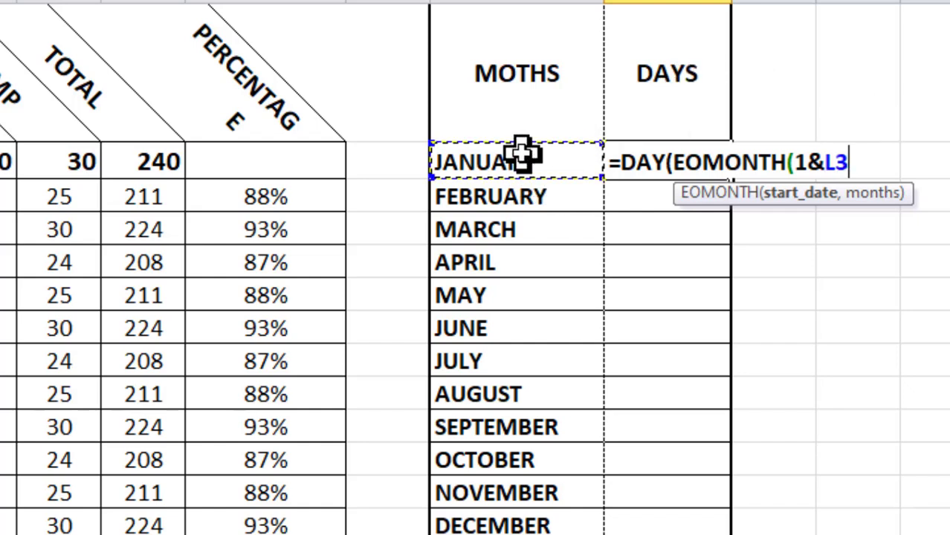
text(,0)
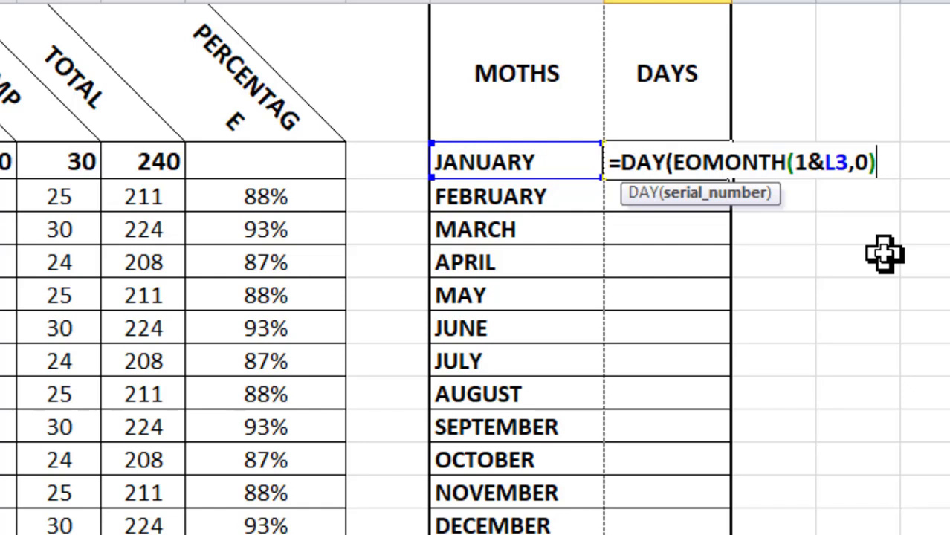
key(Return)
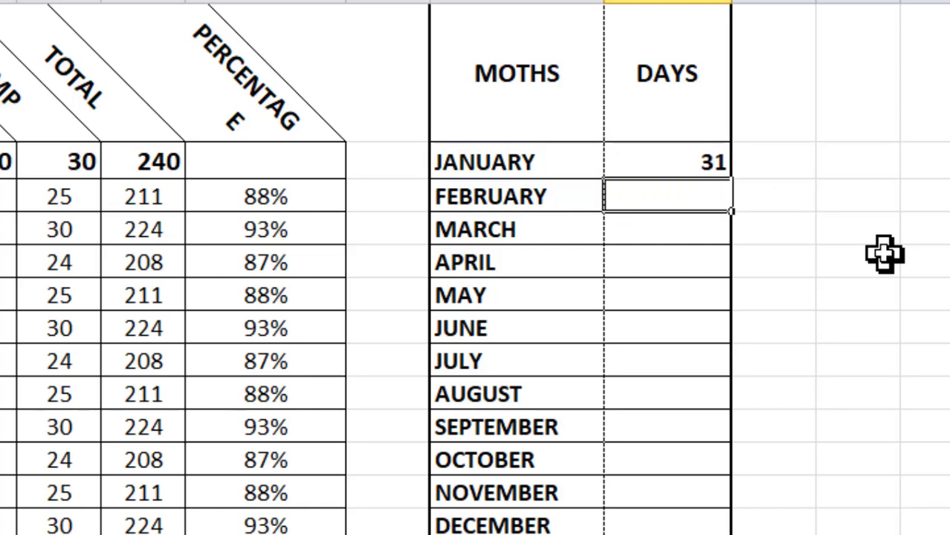
Step: Copy the days formula from M3 down to M14 so every month through December has its day count
click(633, 164)
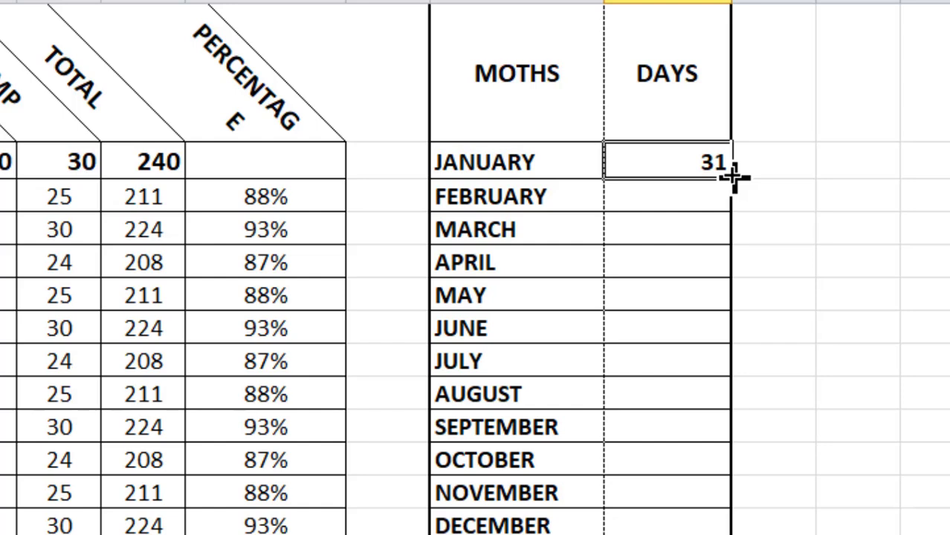
drag(732, 178, 732, 528)
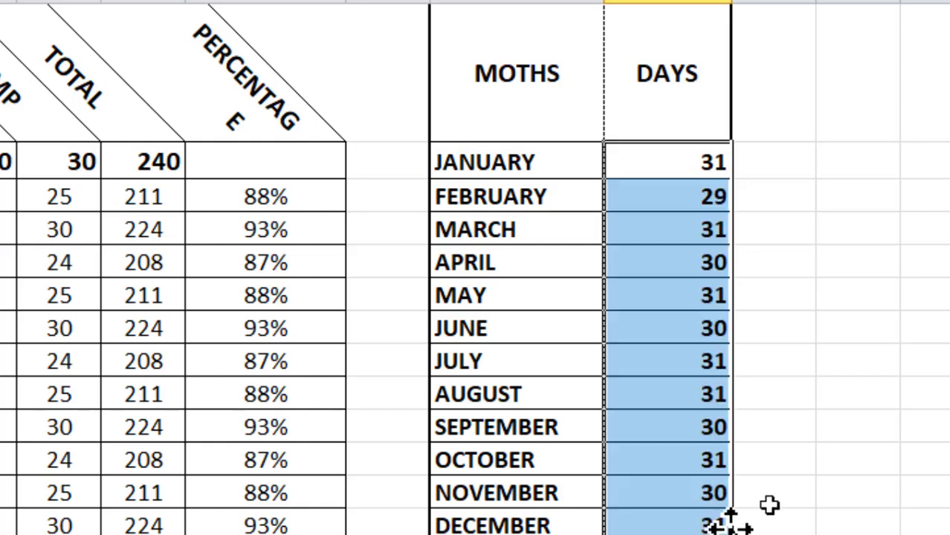
click(871, 466)
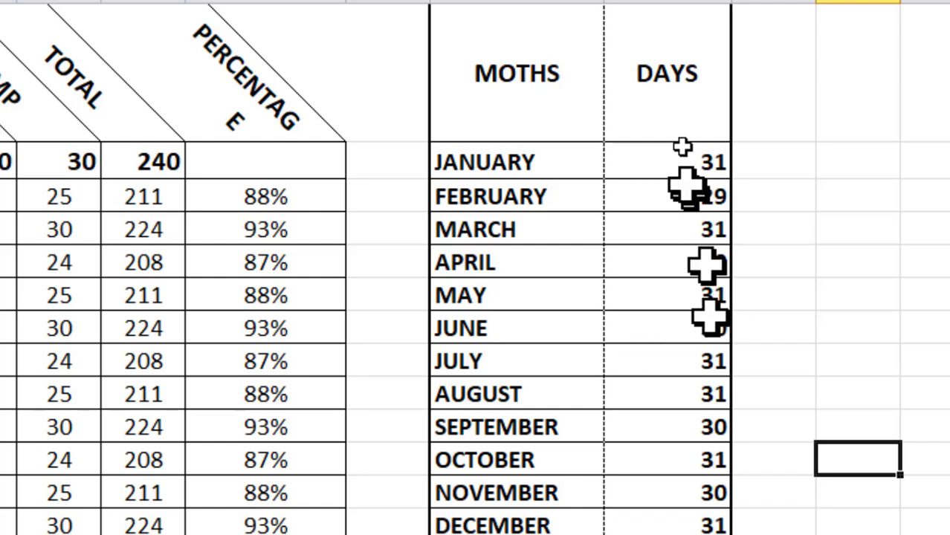
click(891, 520)
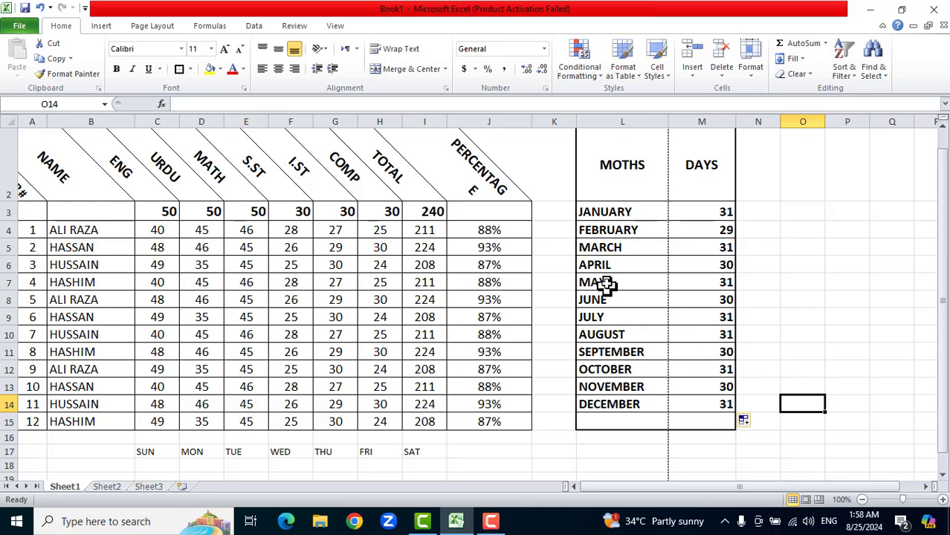
Step: Fill the MOTHS header cell L2 with light green and the DAYS header cell M2 with yellow
click(612, 180)
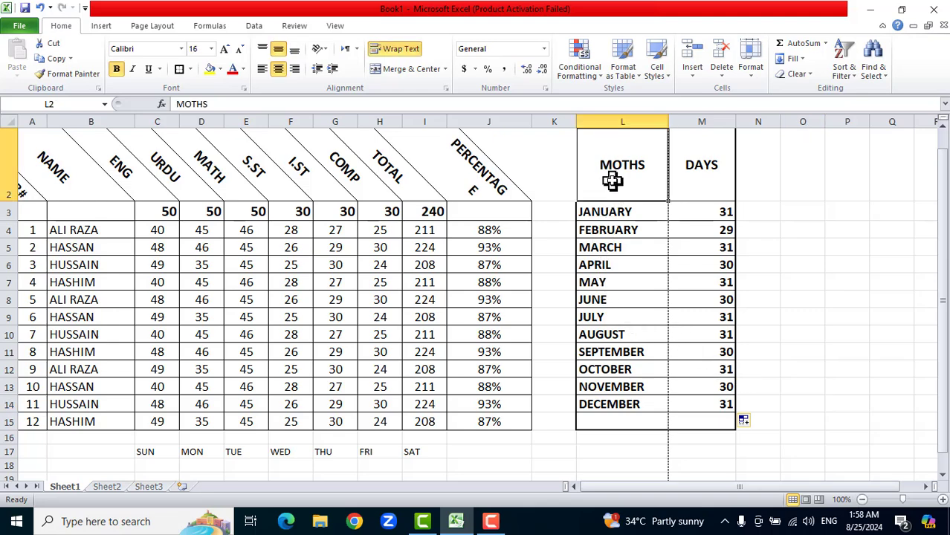
click(219, 69)
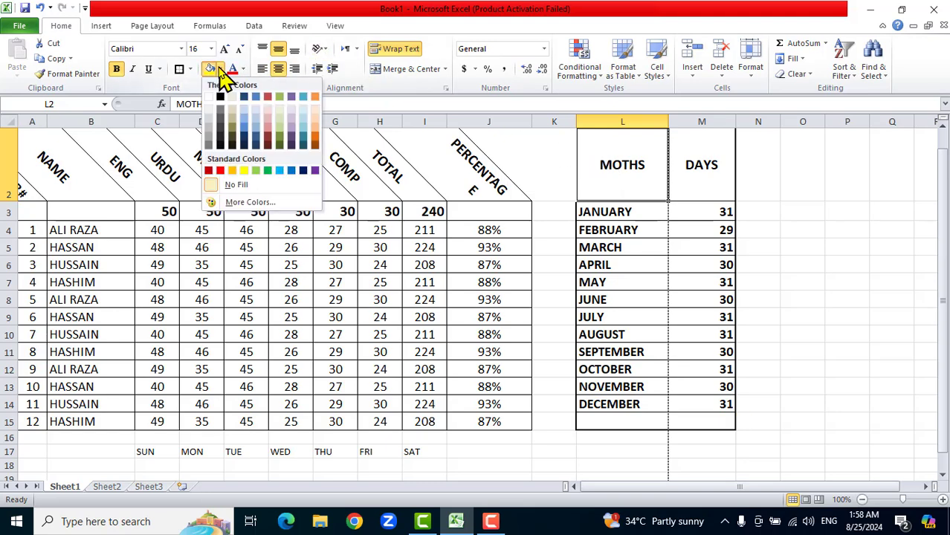
click(256, 170)
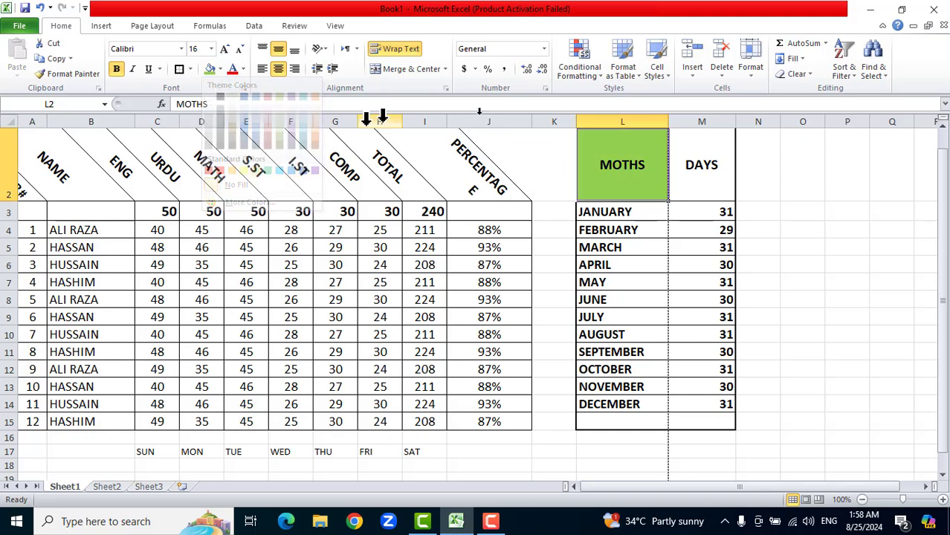
click(682, 175)
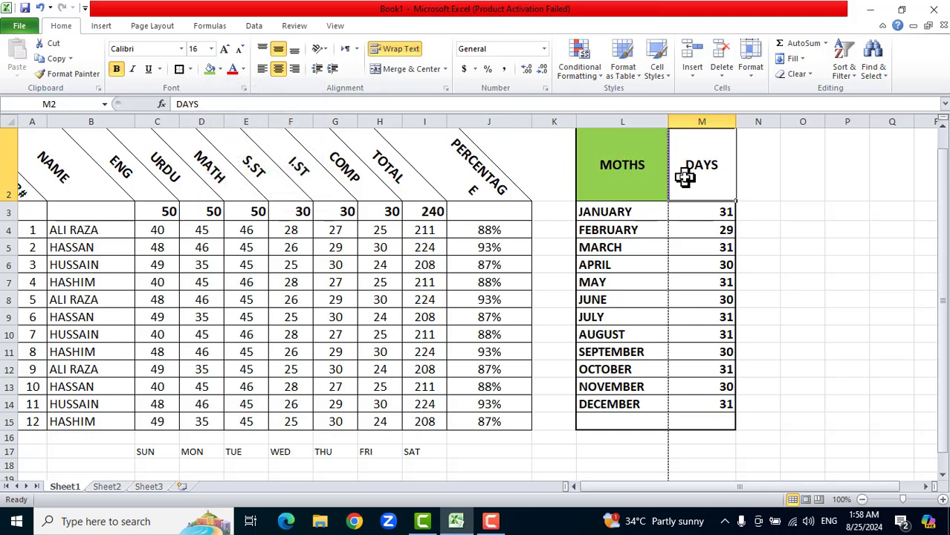
click(219, 69)
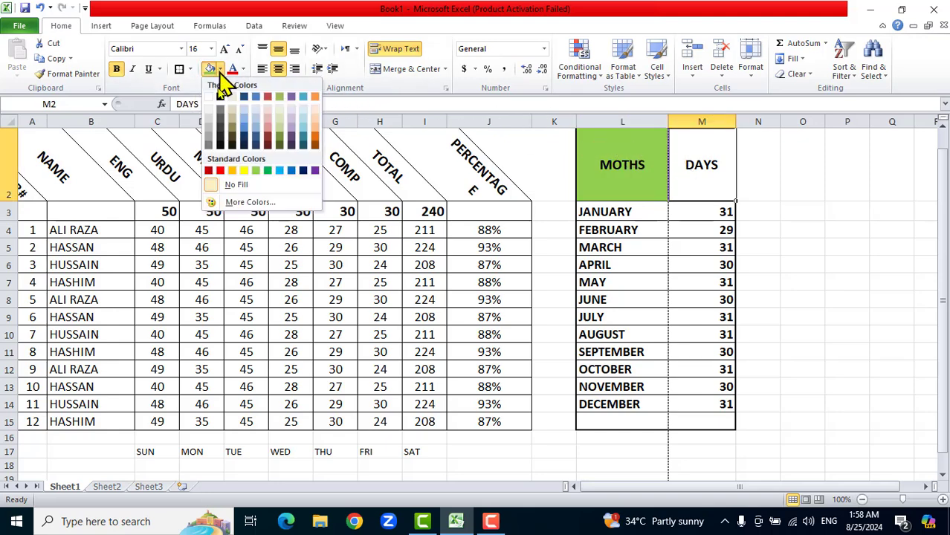
click(243, 170)
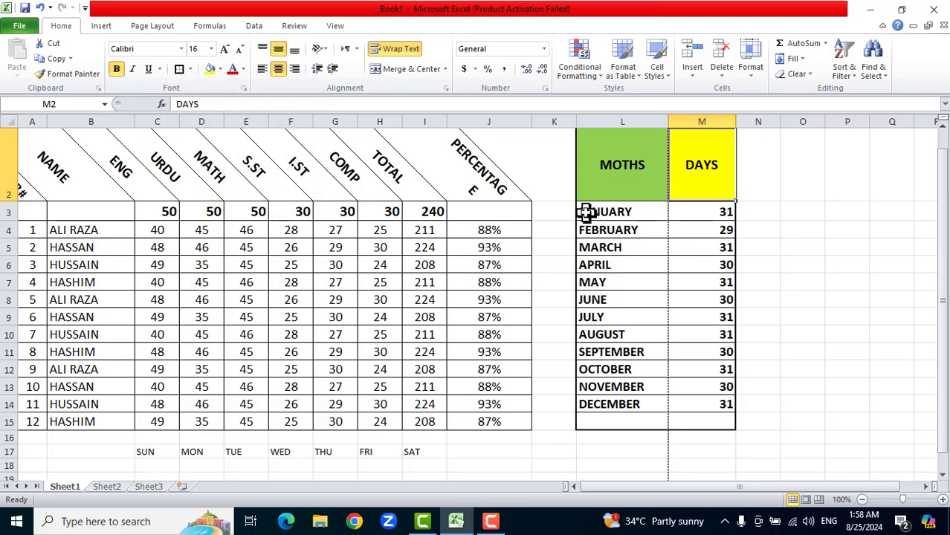
Step: Fill the months table body L3:M15 with the lightest red theme colour
drag(587, 212, 712, 420)
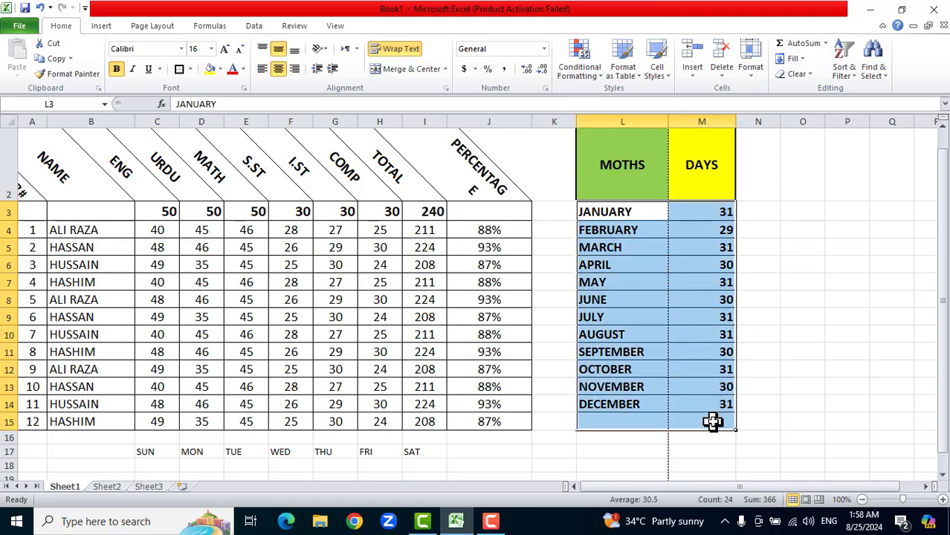
click(220, 69)
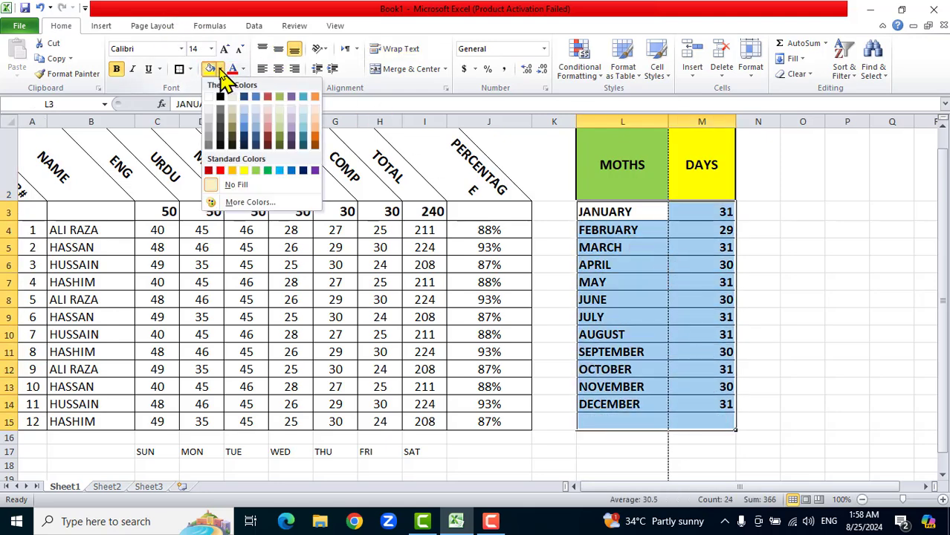
click(267, 109)
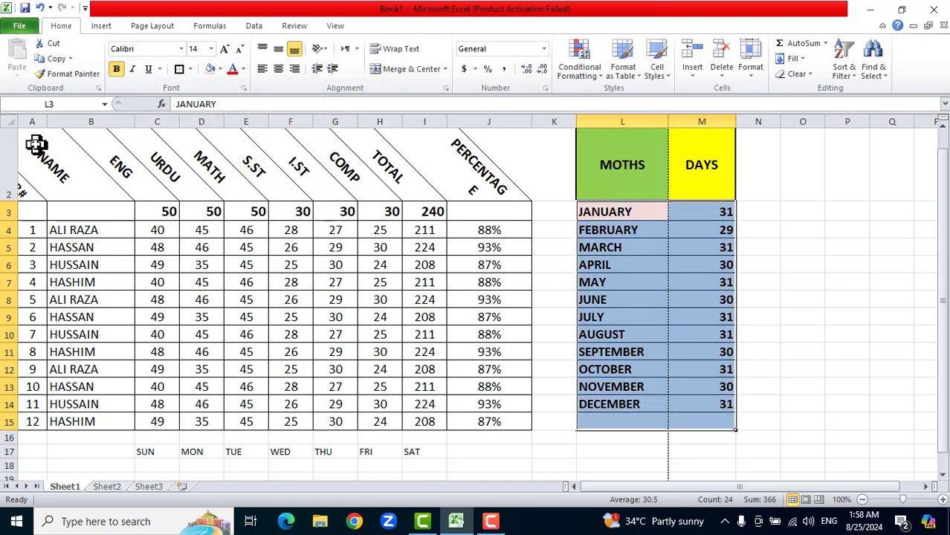
Step: Fill the marks table's angled header row A2:J2 with a light blue theme colour
drag(35, 143, 463, 182)
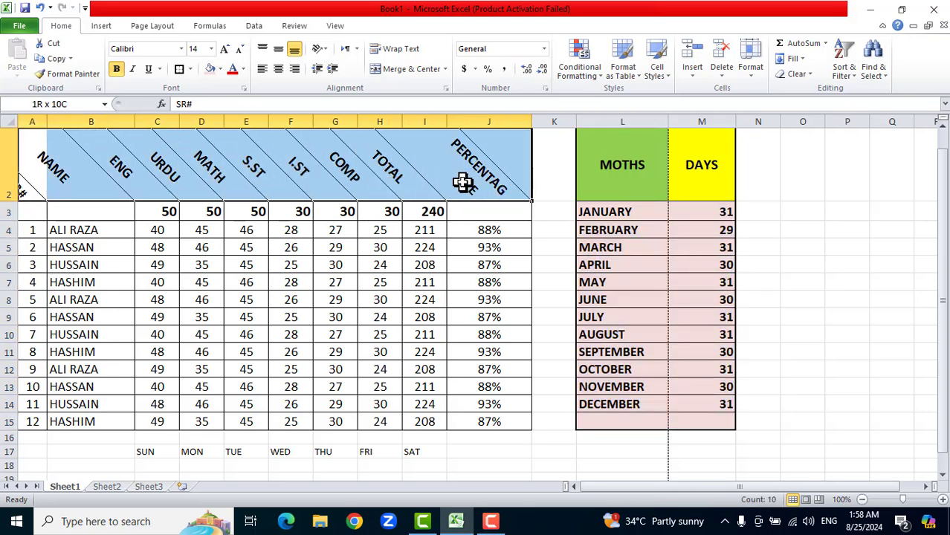
click(221, 70)
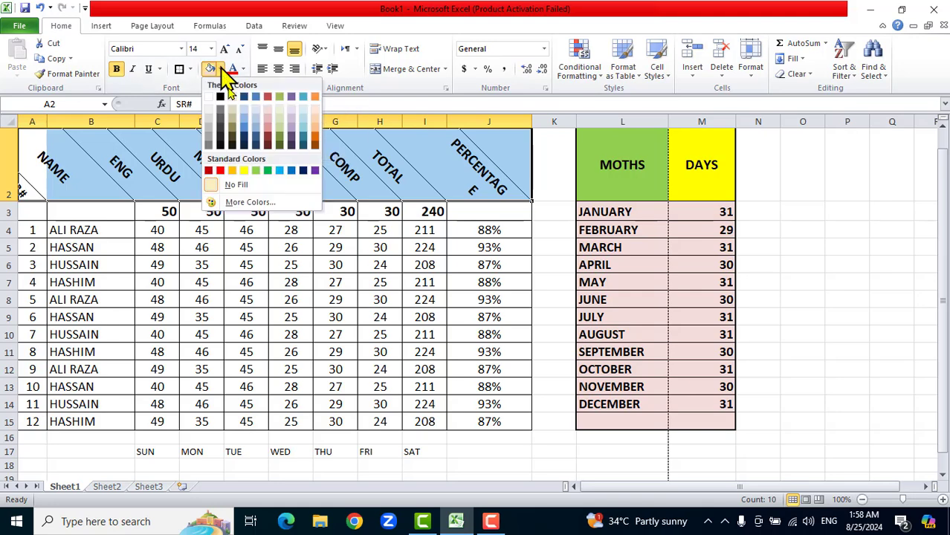
click(245, 114)
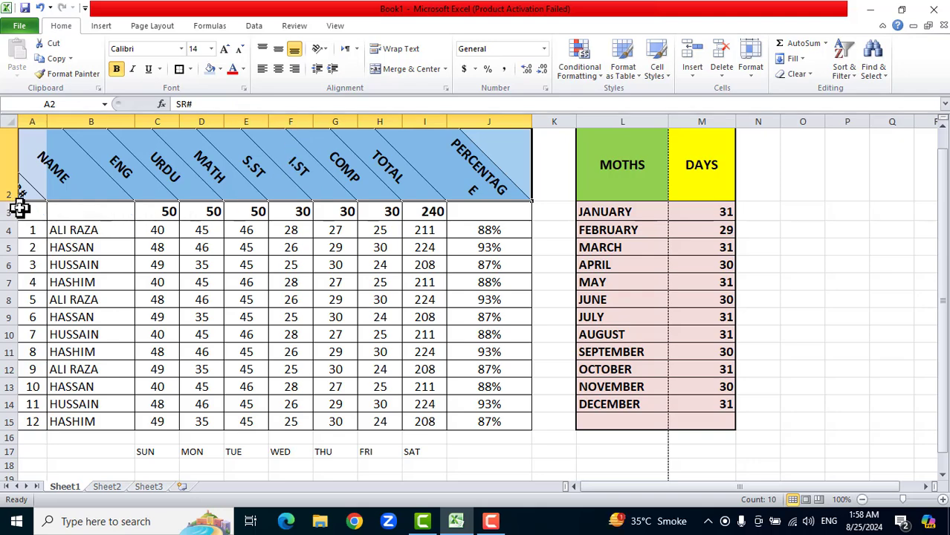
Step: Fill the marks table body A3:J15 with the theme colour Blue, Accent 1, Lighter 80%
drag(19, 209, 487, 414)
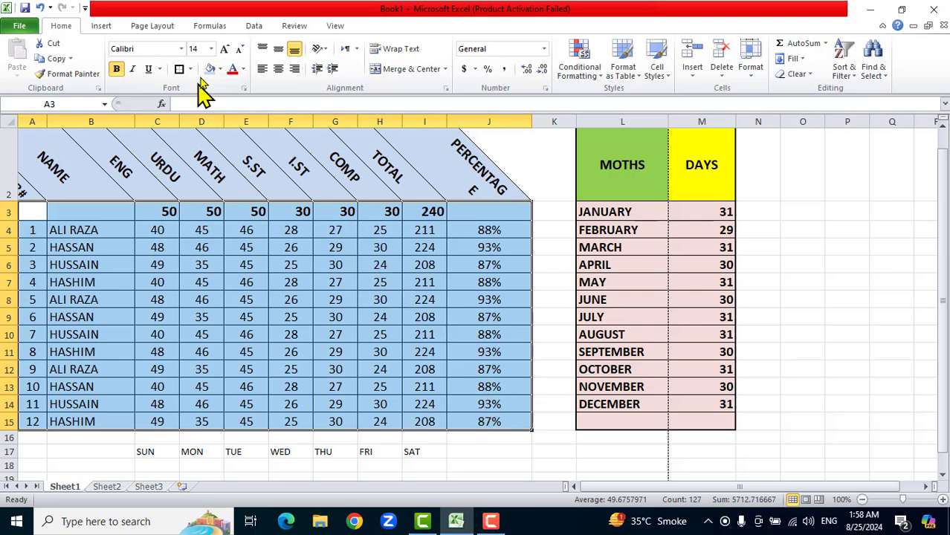
click(220, 70)
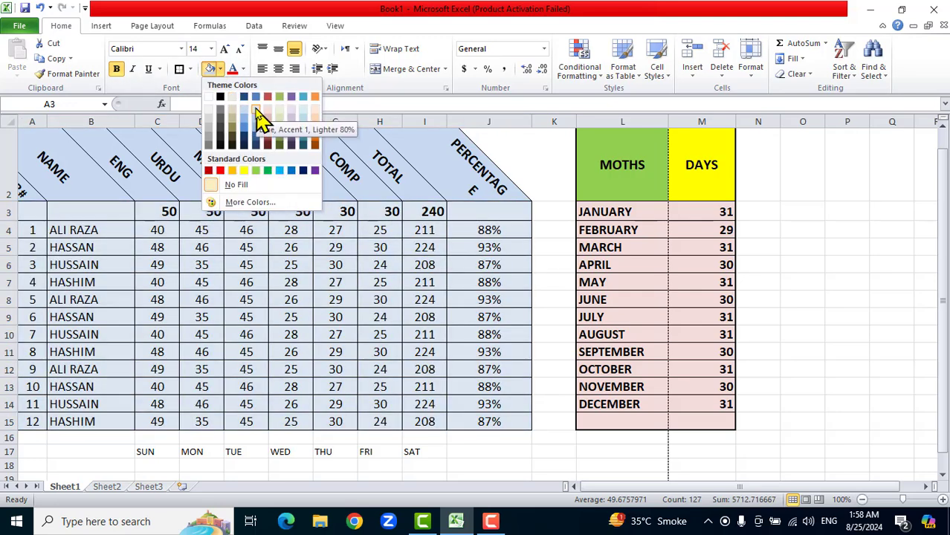
click(261, 119)
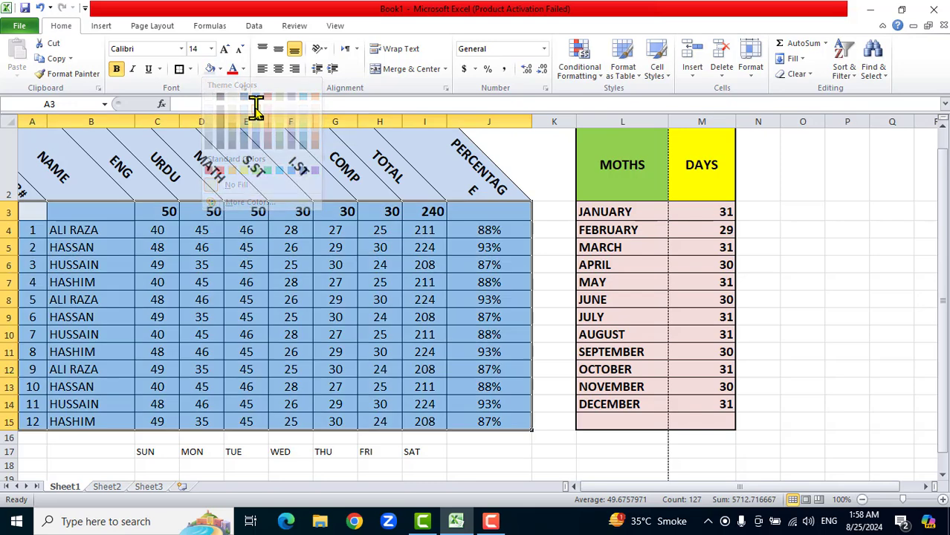
click(894, 313)
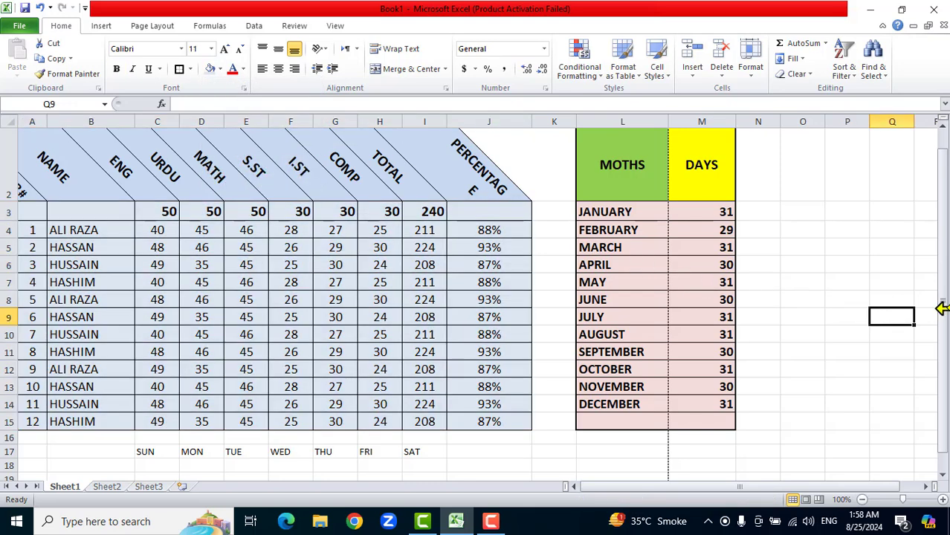